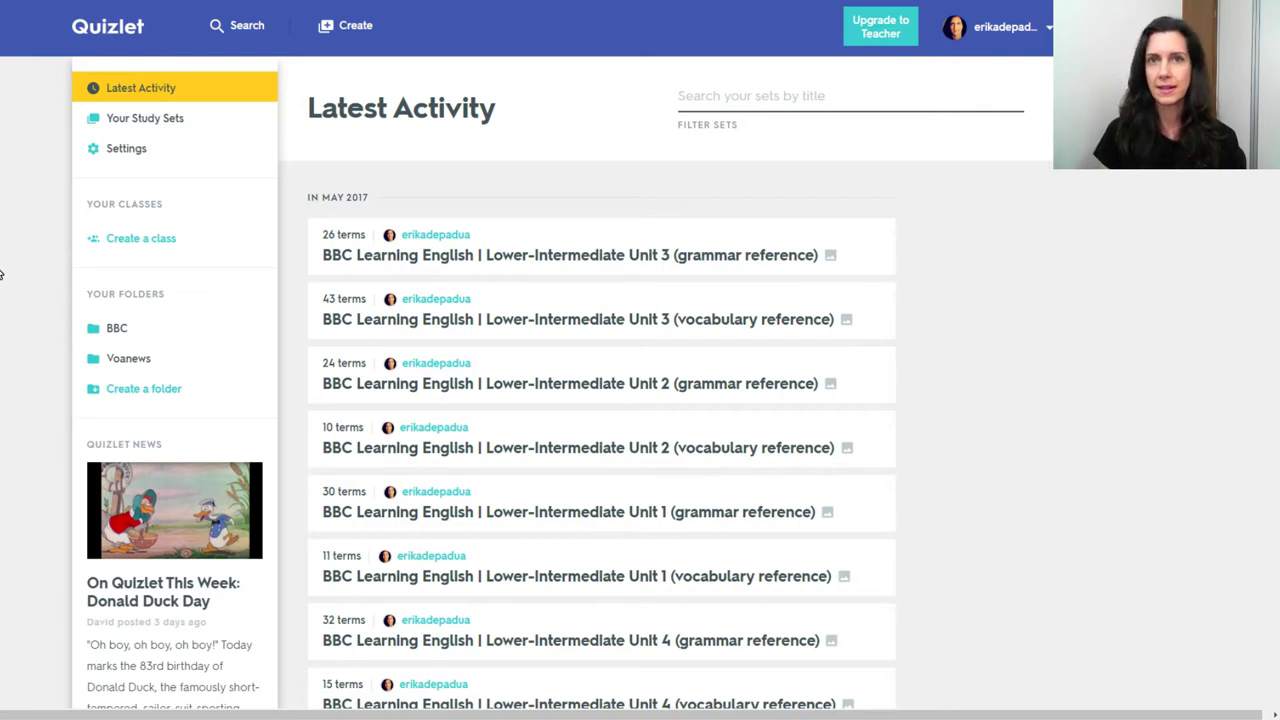
Step: Look over the recently studied sets and open the Voanews folder
scroll(409, 386, down, 3)
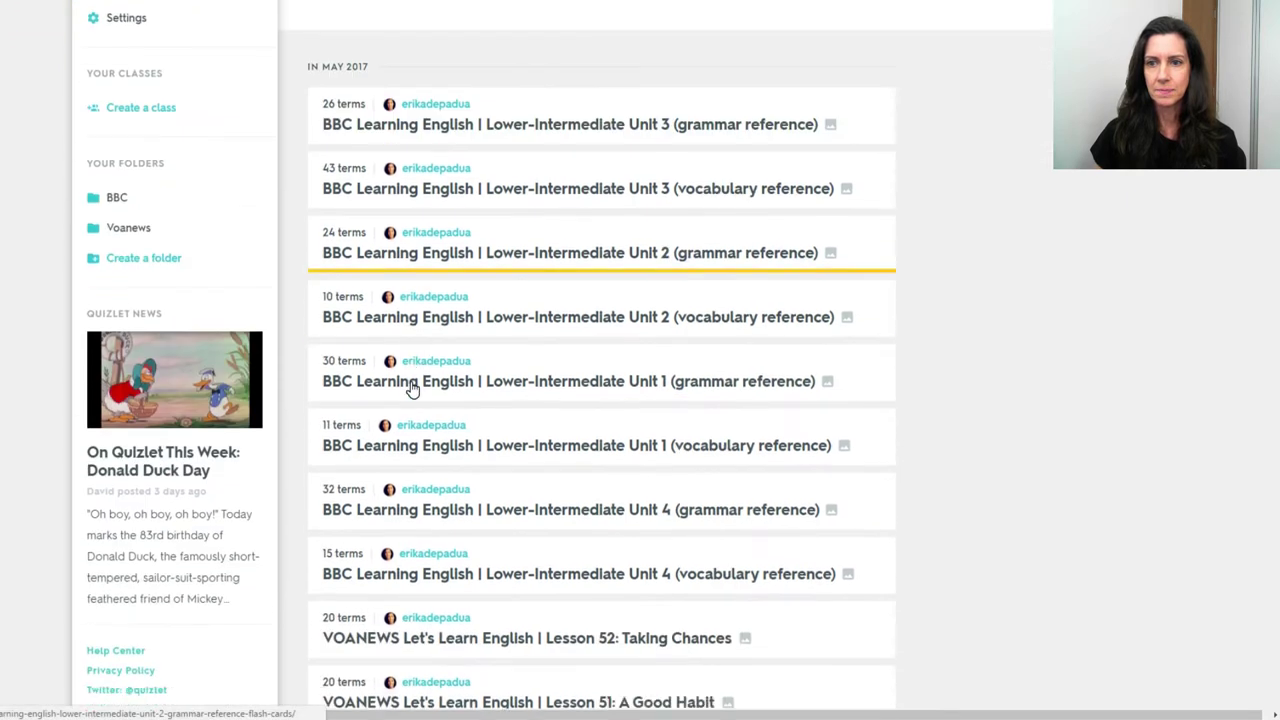
scroll(412, 370, up, 1)
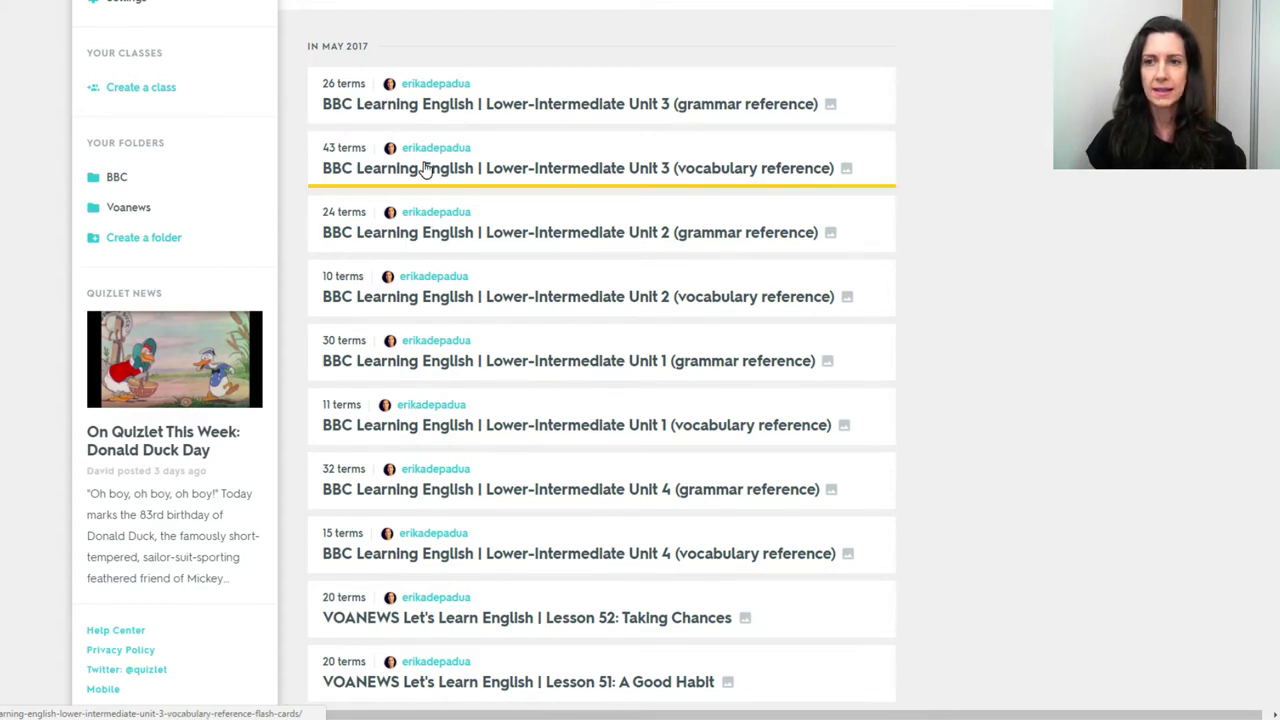
scroll(423, 169, down, 1)
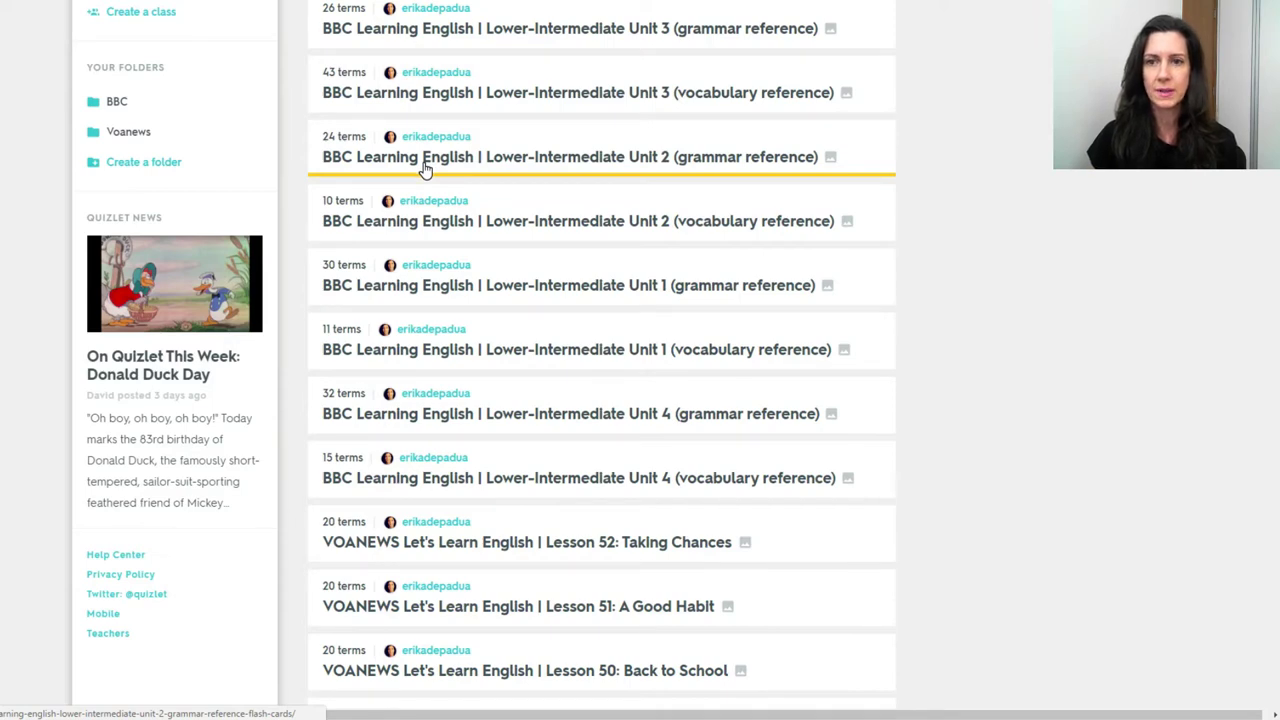
click(129, 138)
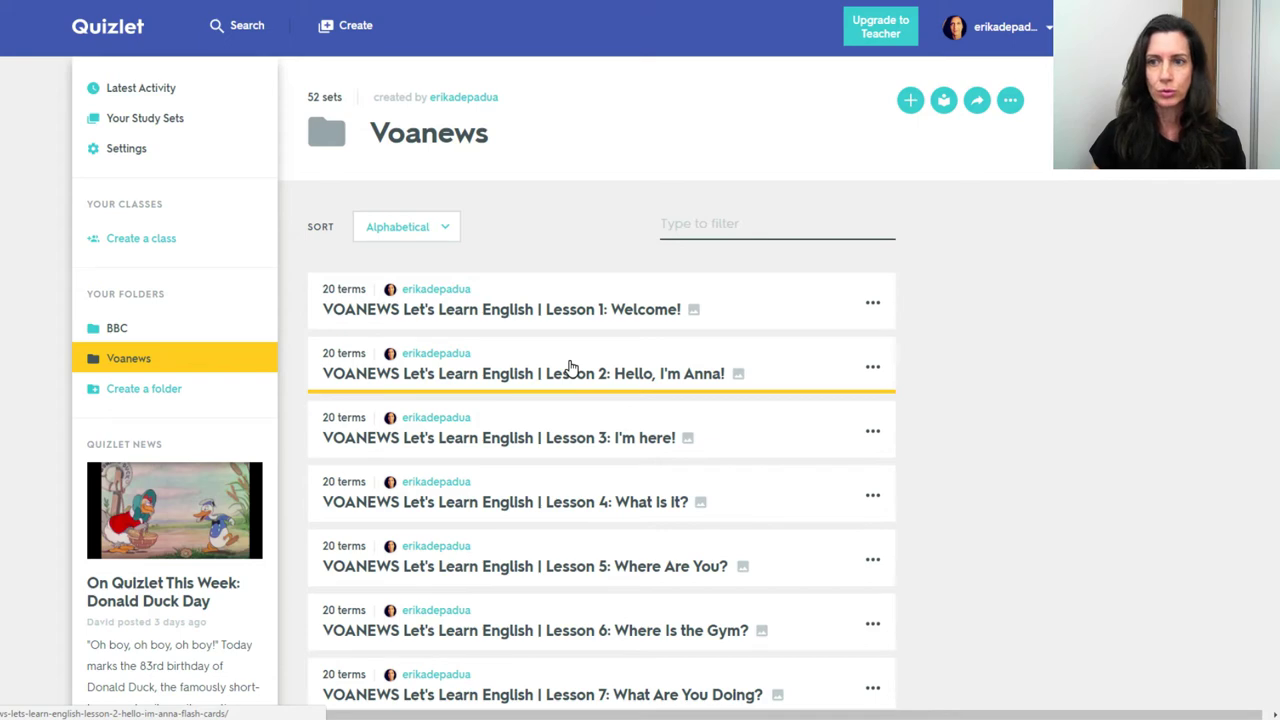
Step: Review the lesson list in the Voanews folder and open the set "Lesson 1: Welcome!"
scroll(570, 368, down, 17)
scroll(570, 368, down, 9)
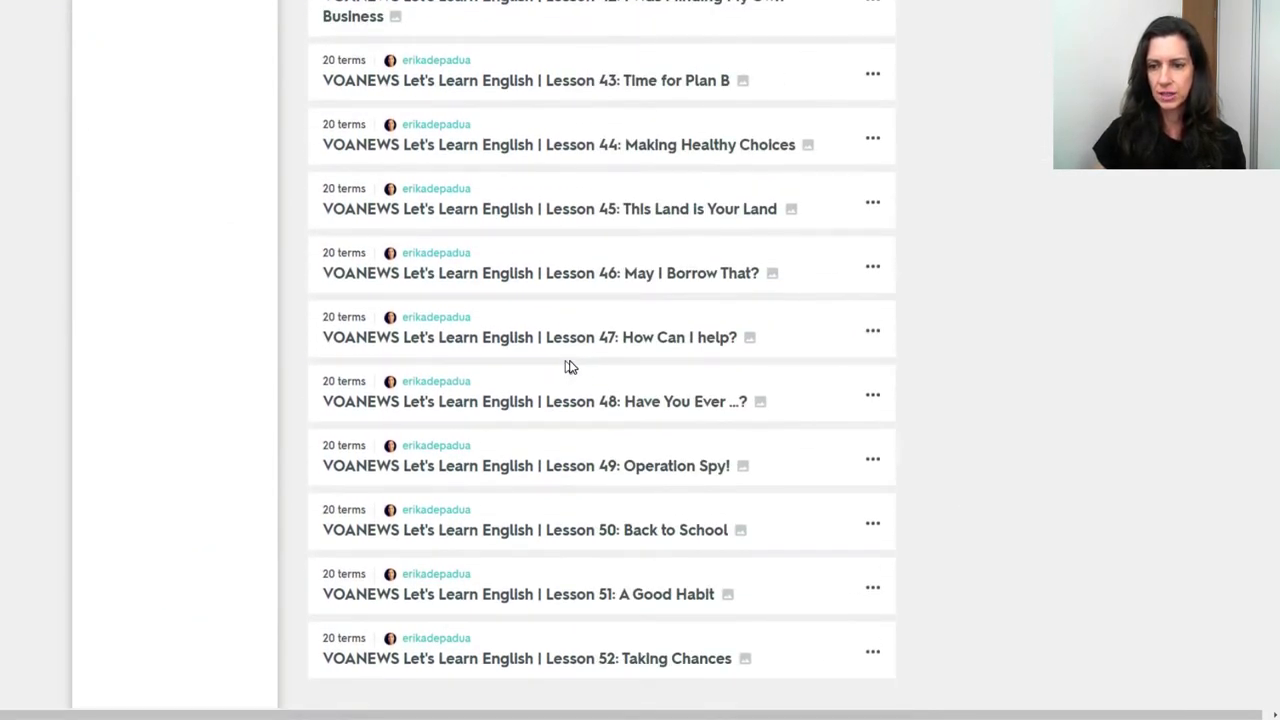
scroll(663, 154, up, 15)
scroll(663, 154, up, 12)
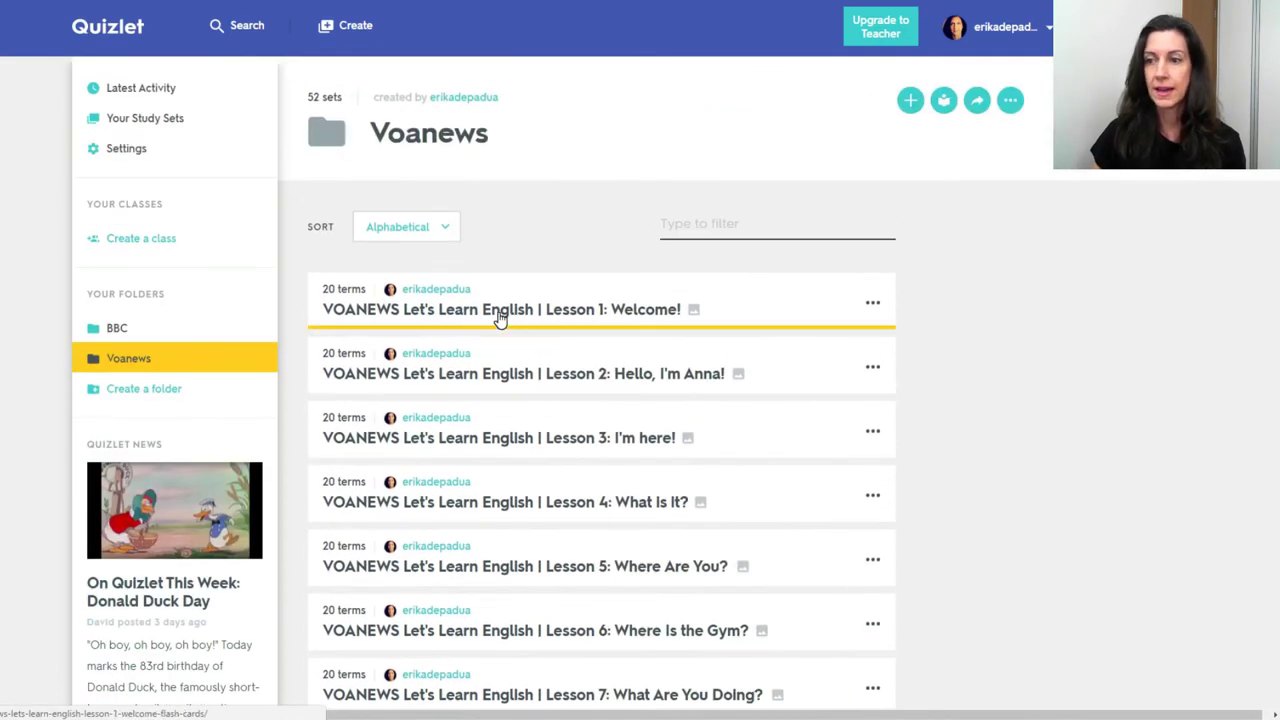
click(500, 312)
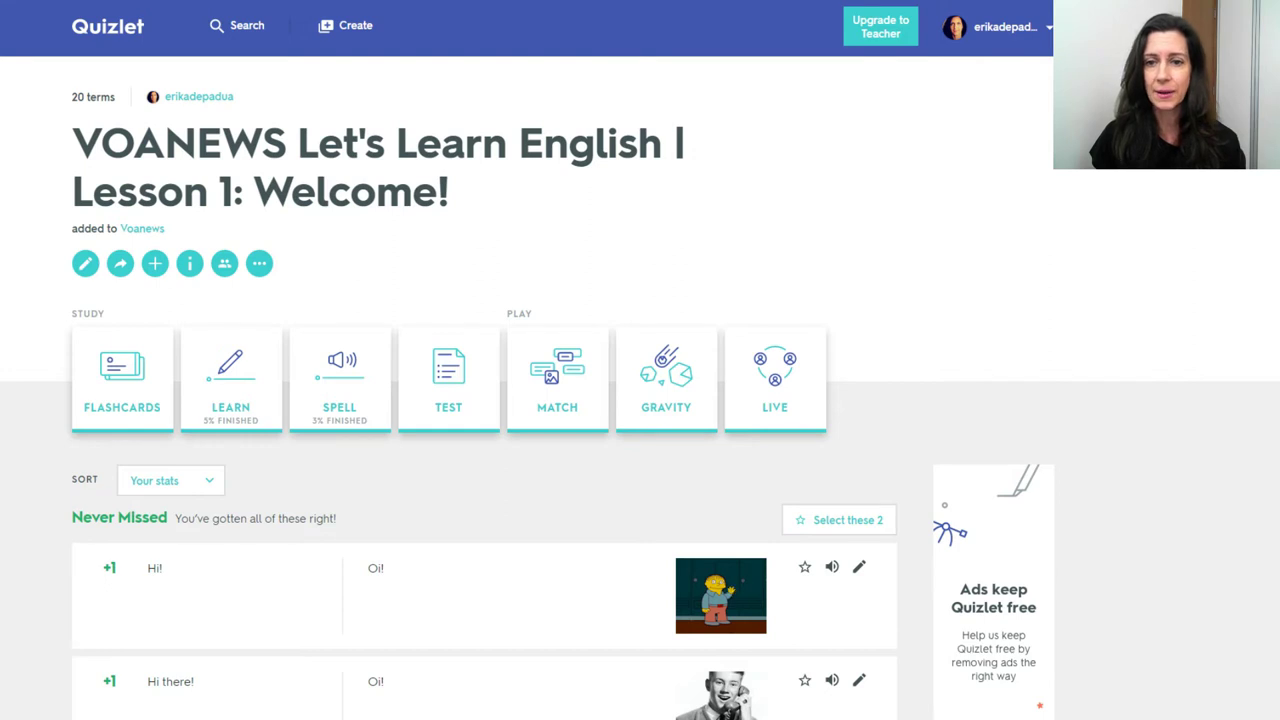
Step: Examine the English terms, Portuguese translations and images throughout the Lesson 1 set, including the study and play modes offered
scroll(640, 360, down, 1)
scroll(640, 360, down, 5)
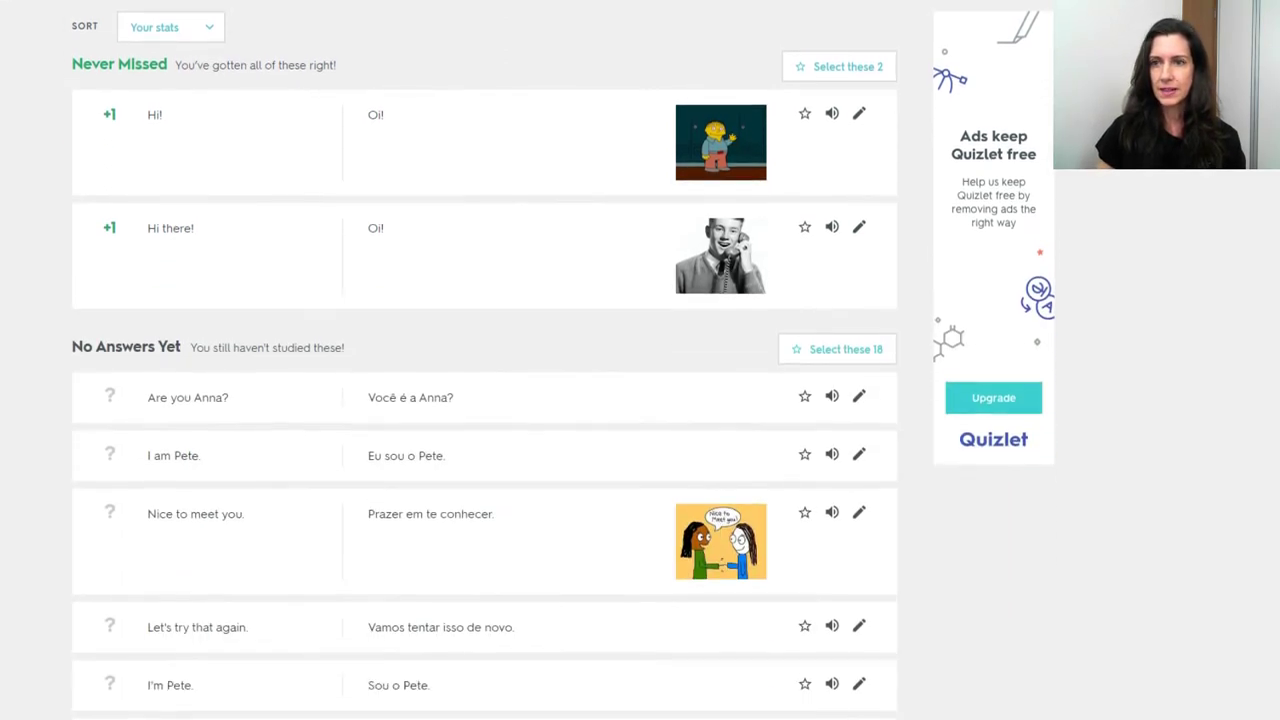
scroll(640, 360, down, 1)
scroll(135, 162, up, 1)
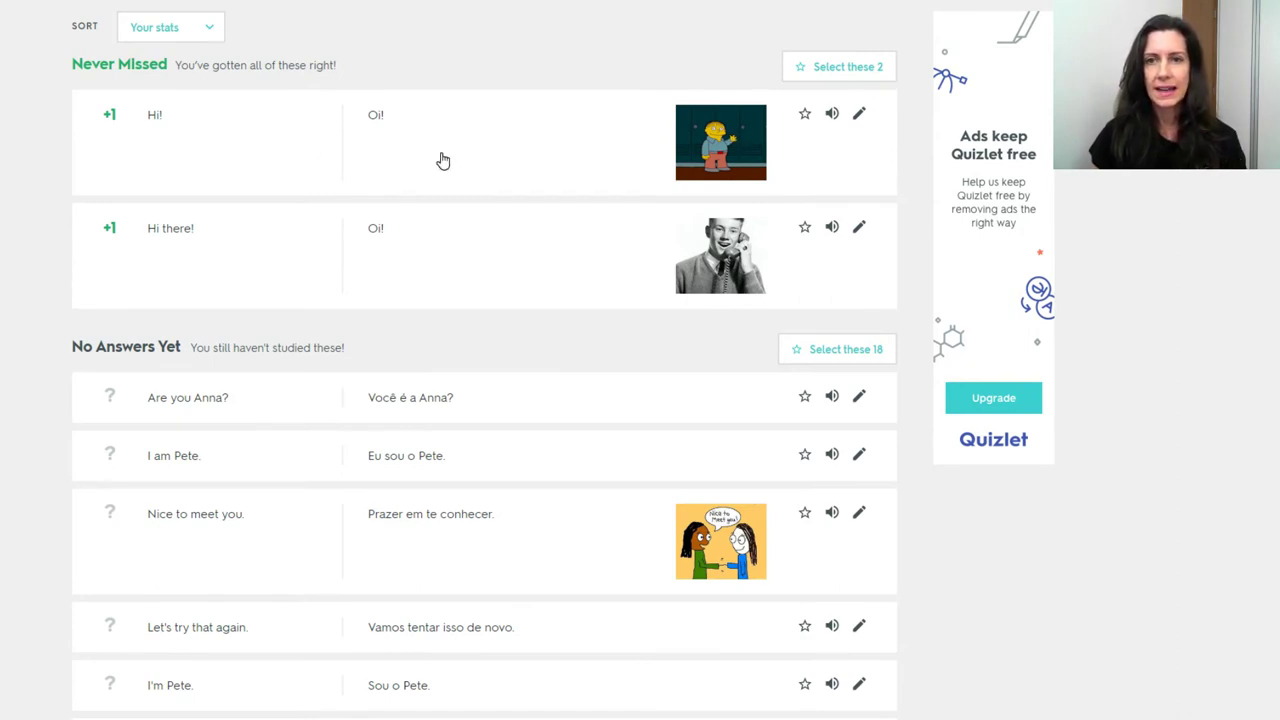
scroll(443, 161, up, 1)
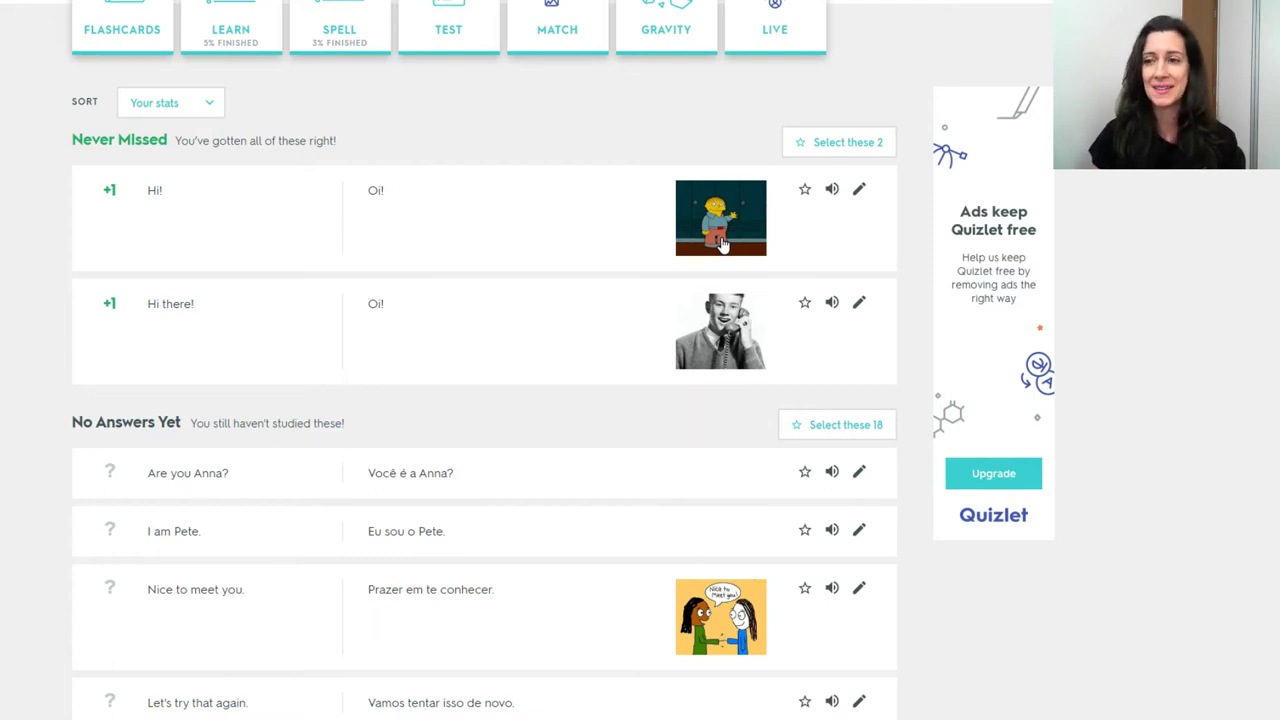
scroll(722, 244, down, 7)
scroll(709, 250, down, 5)
scroll(709, 308, up, 2)
scroll(709, 310, up, 9)
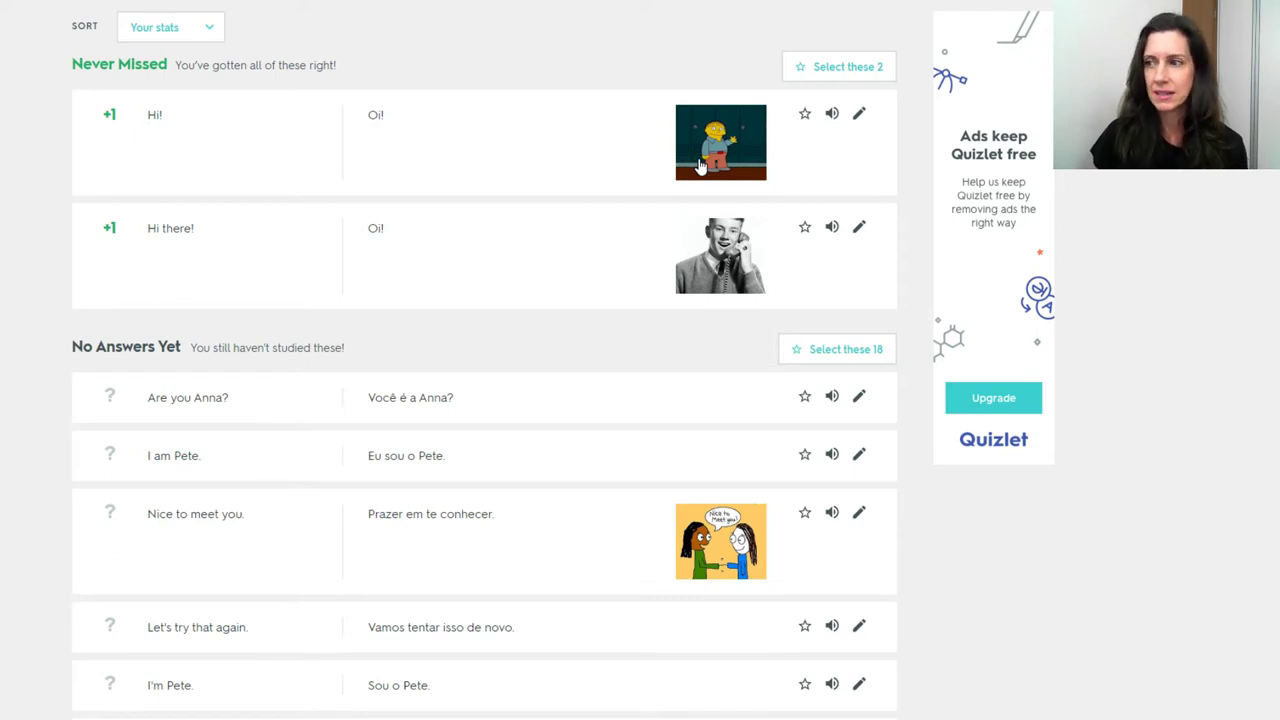
scroll(700, 165, up, 5)
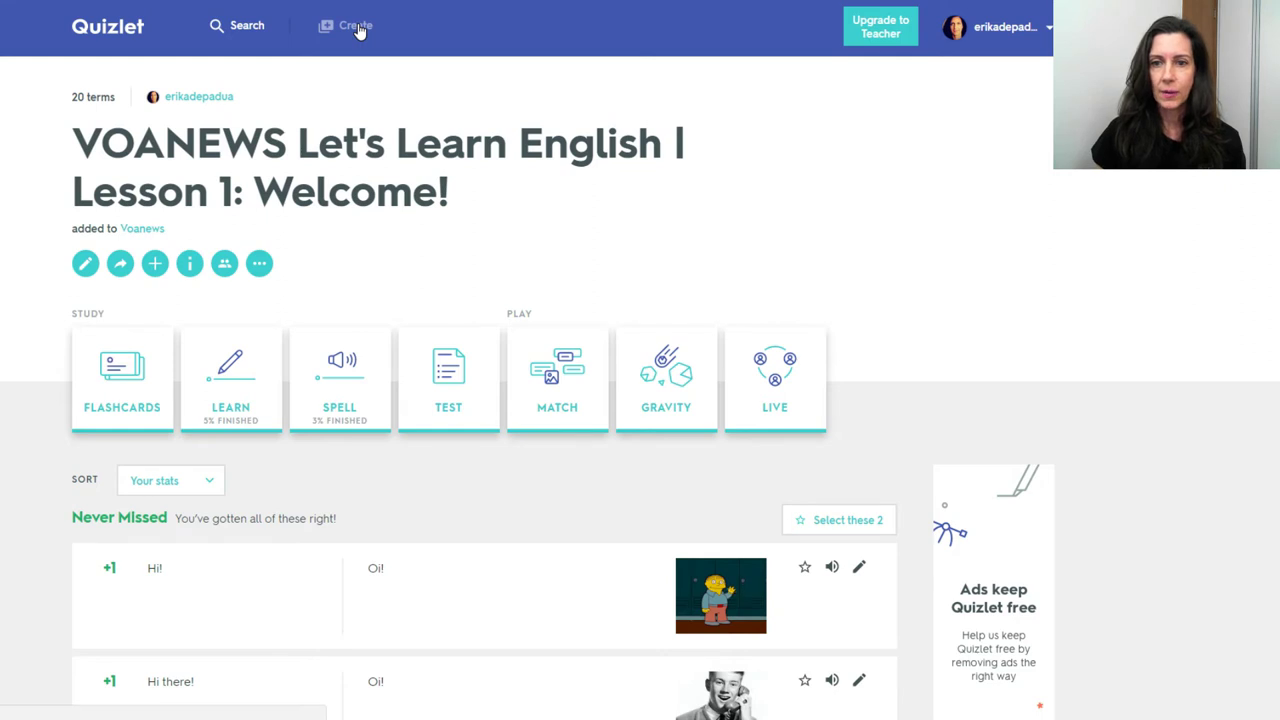
scroll(367, 305, down, 3)
scroll(367, 305, down, 7)
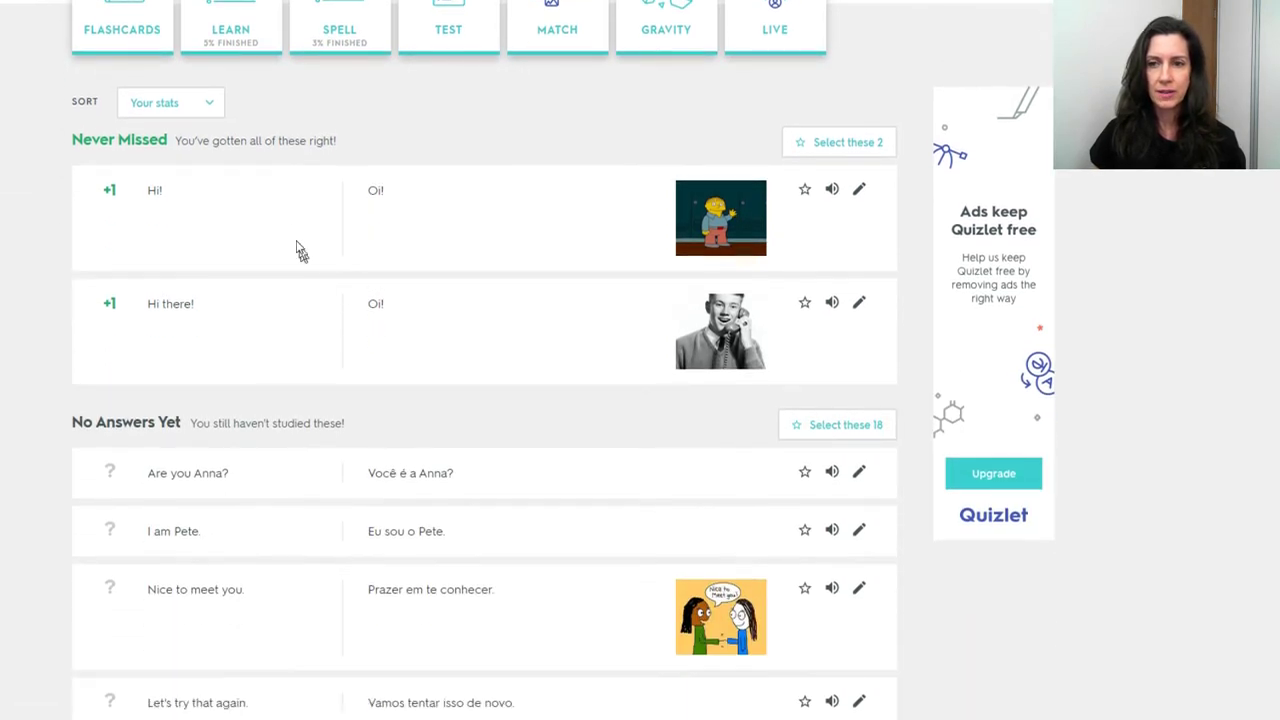
scroll(369, 336, down, 2)
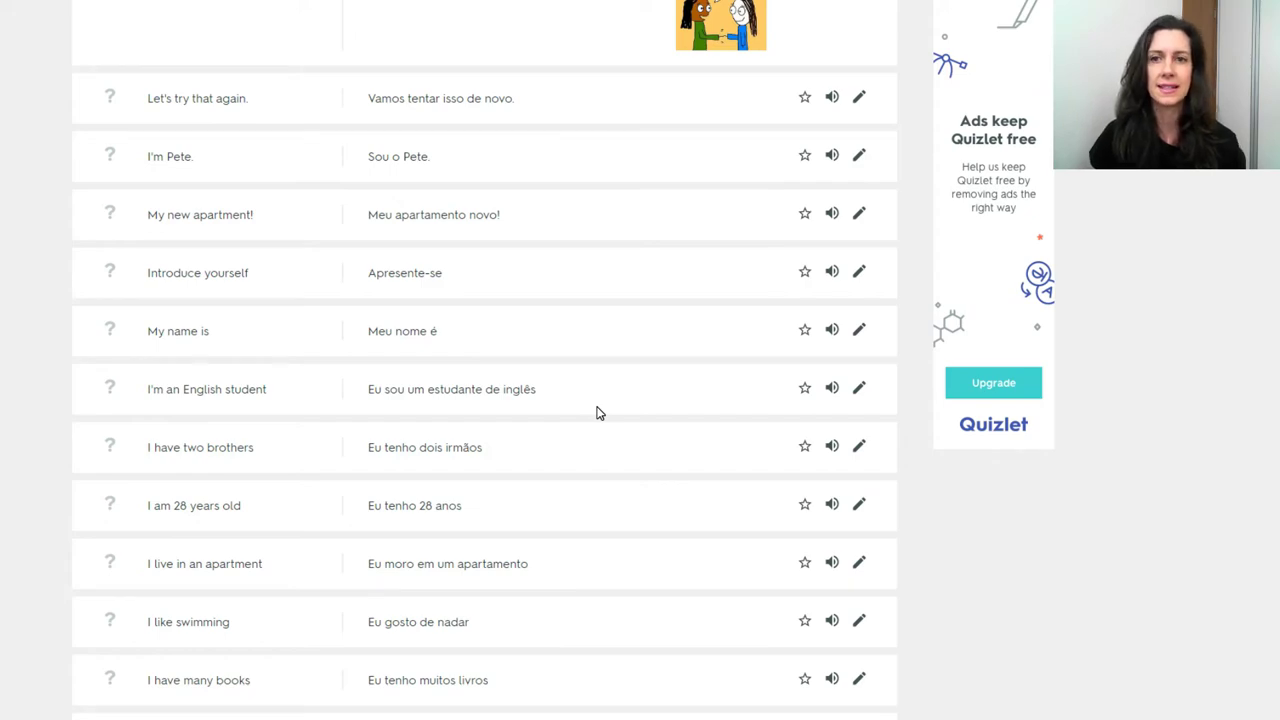
scroll(597, 412, up, 12)
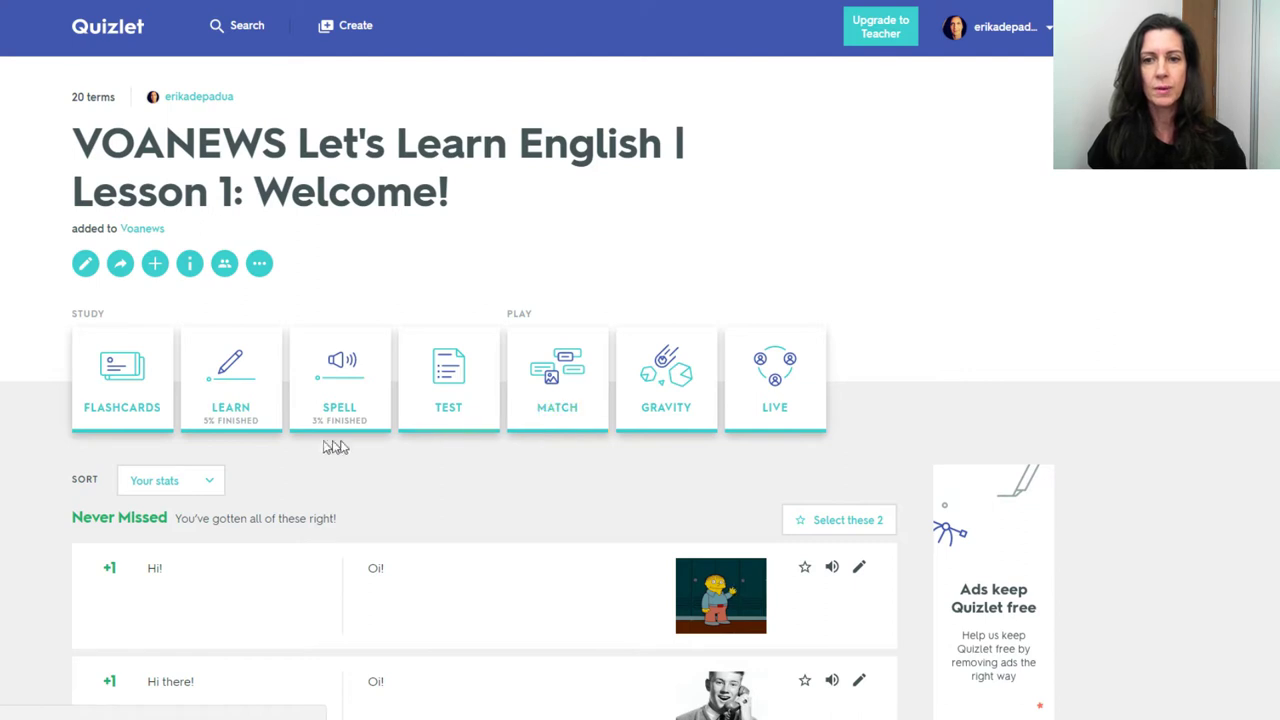
Step: Start the set's Flashcards mode and turn the Portuguese audio off in its advanced audio options
click(120, 388)
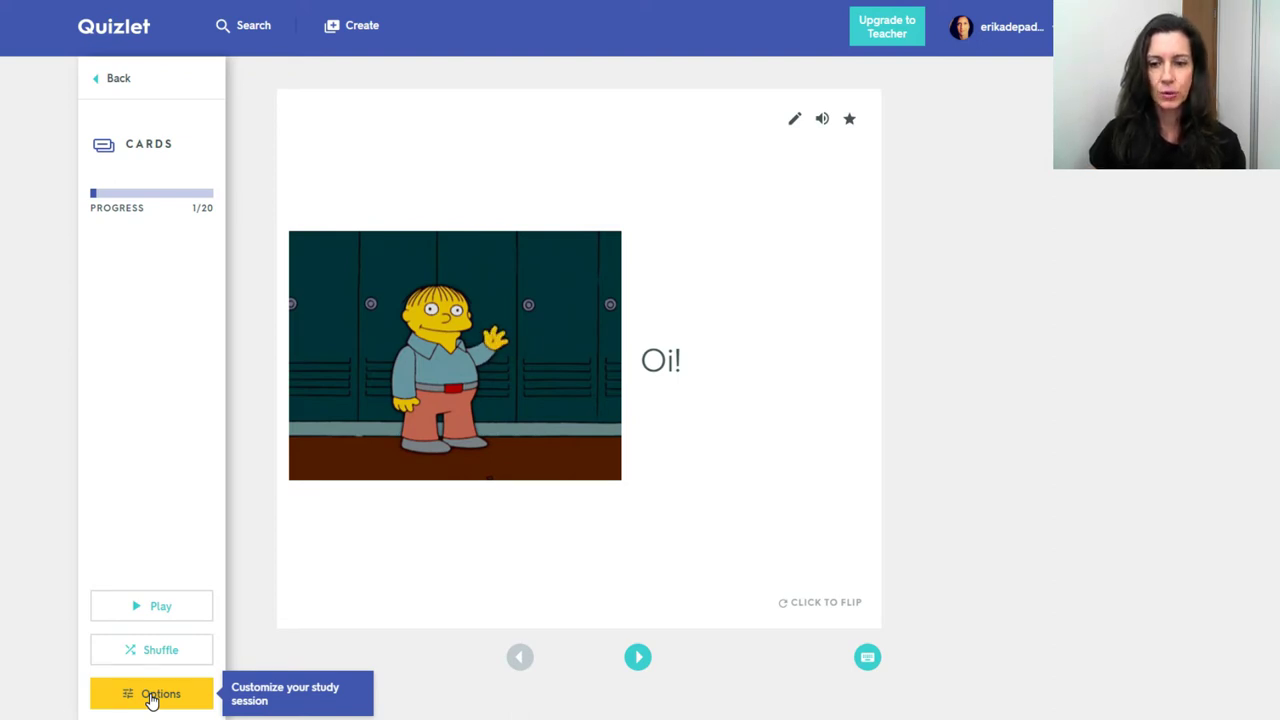
click(152, 697)
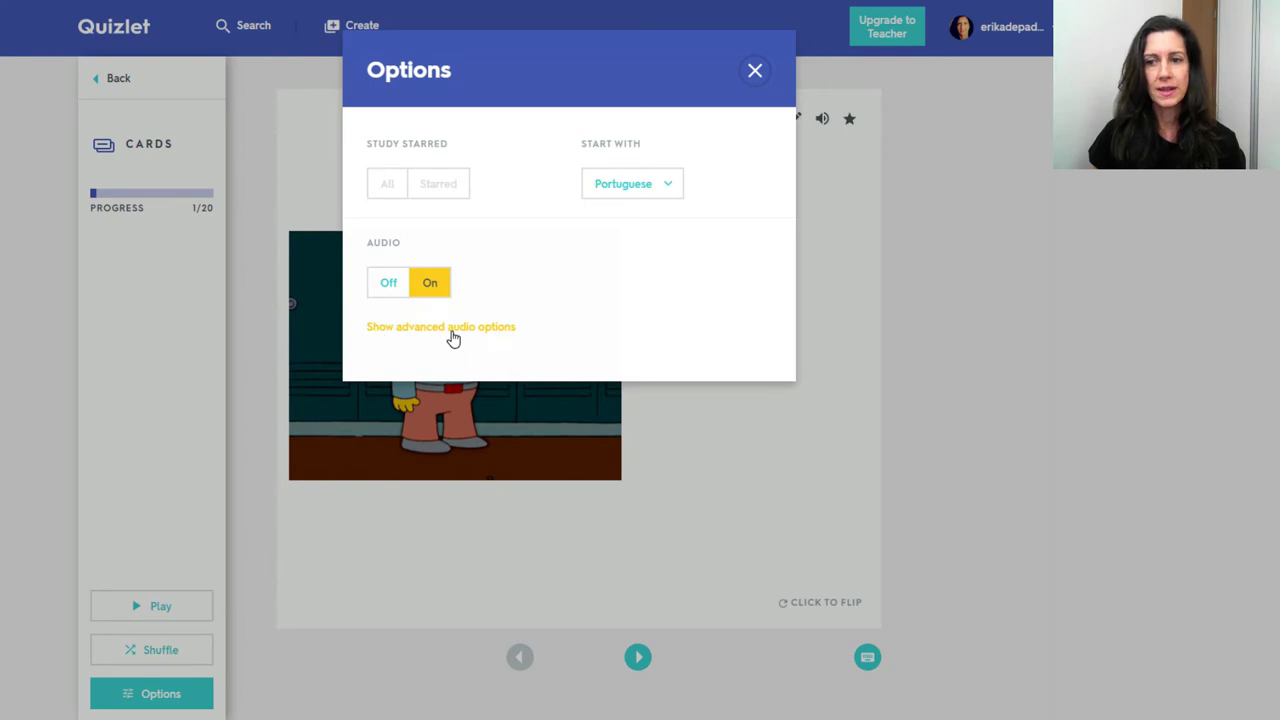
click(453, 333)
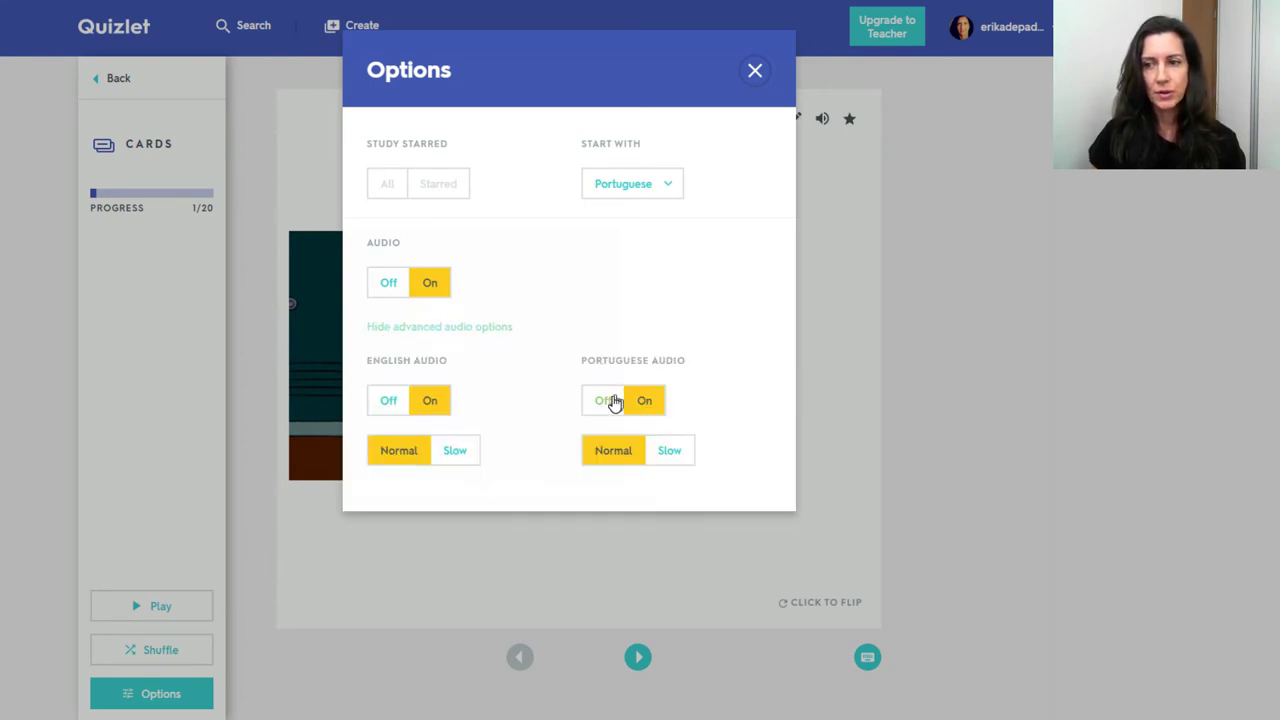
click(603, 404)
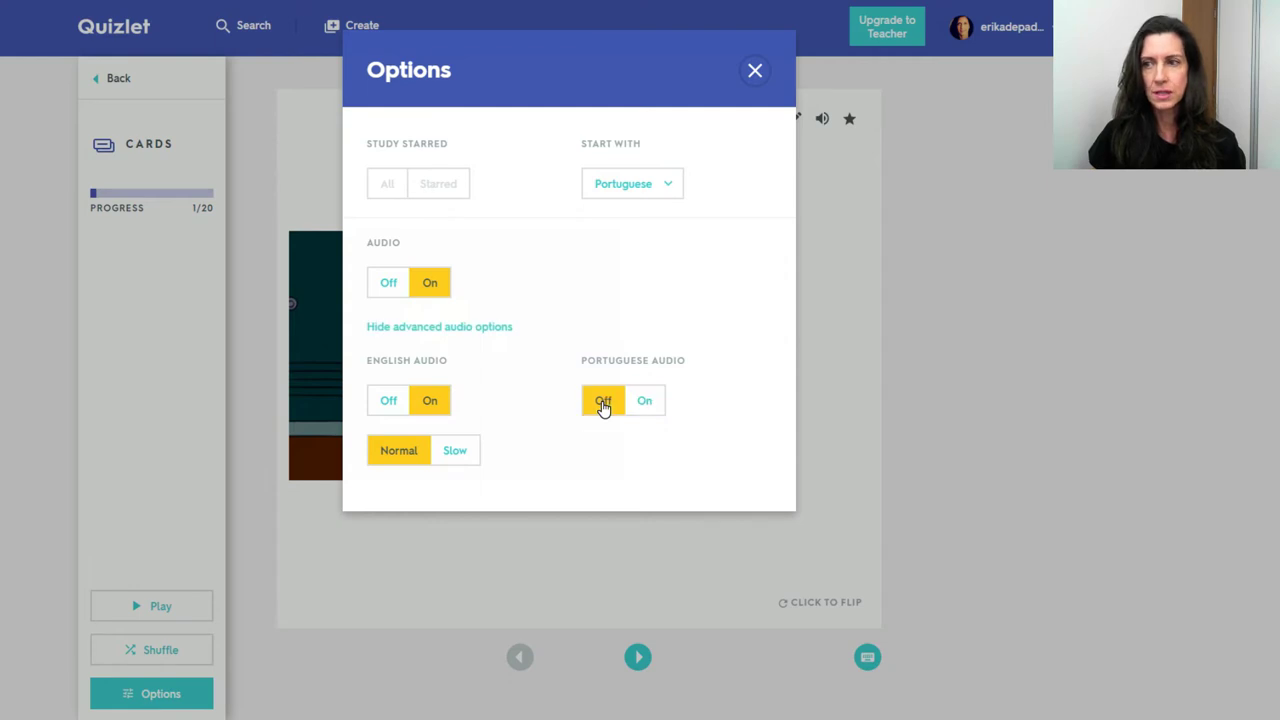
click(754, 74)
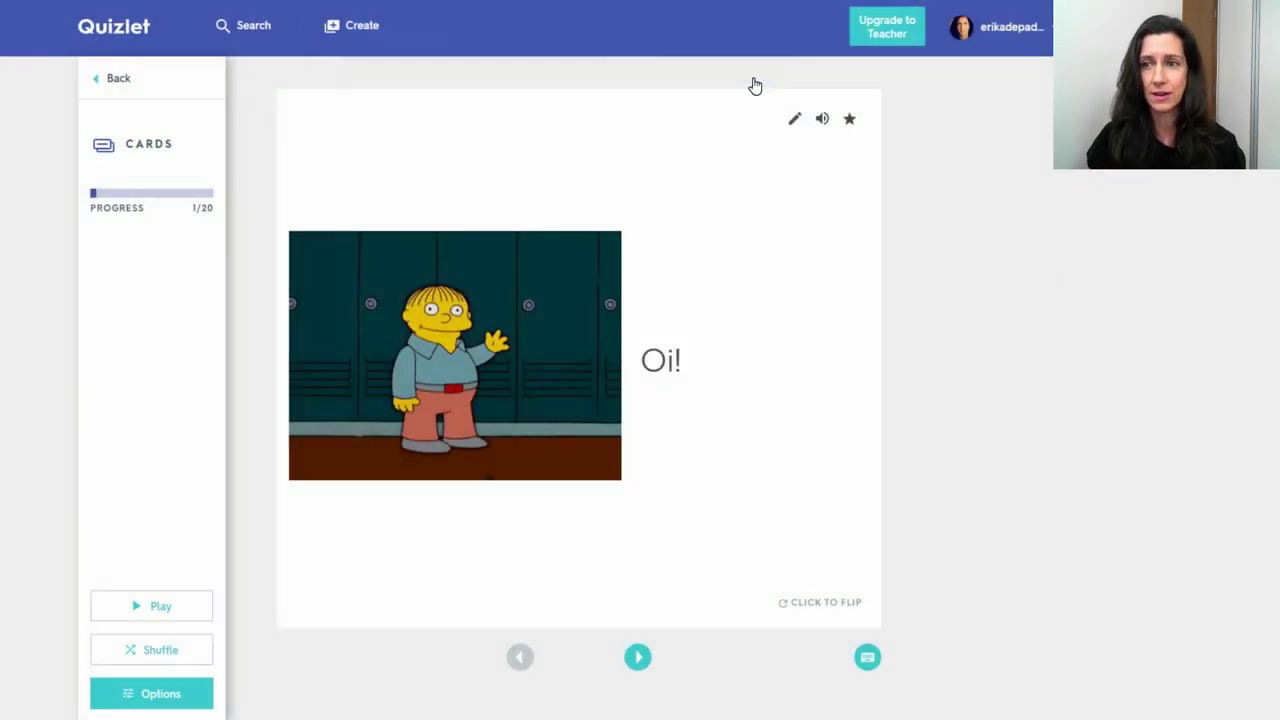
Step: Go through the first four flashcards, flipping each one from its Portuguese side to its English side
click(740, 394)
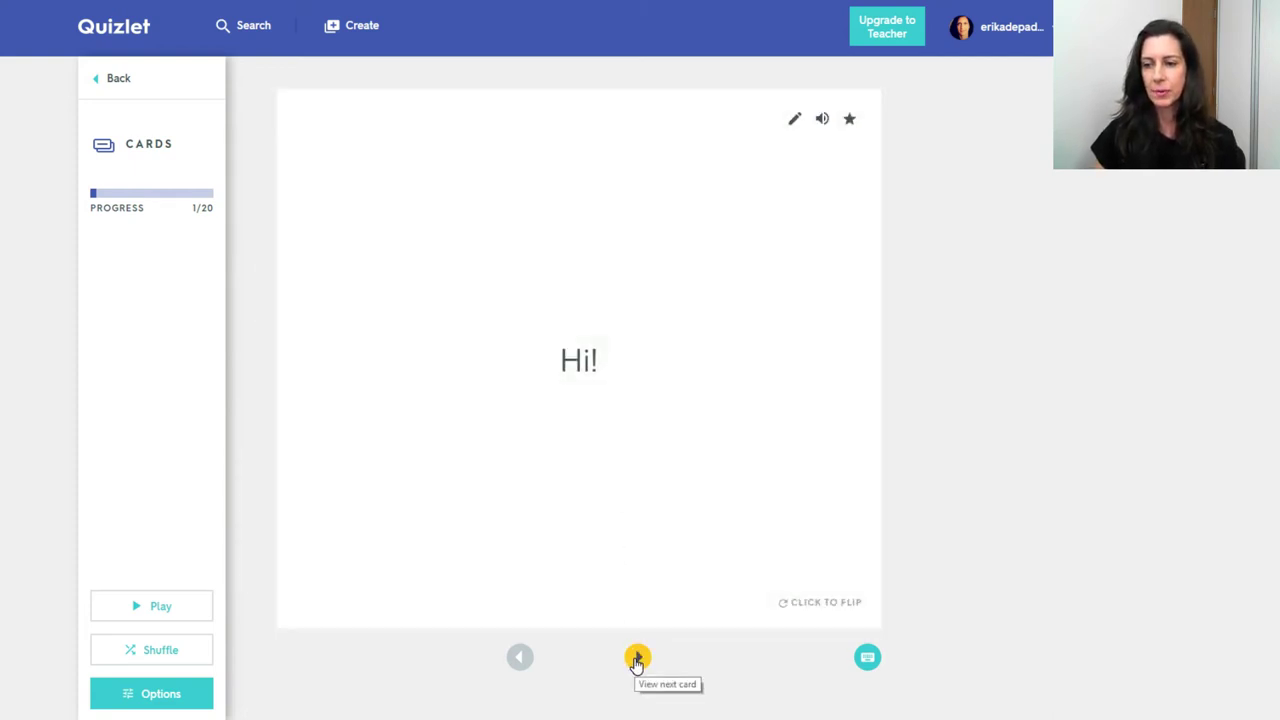
click(637, 658)
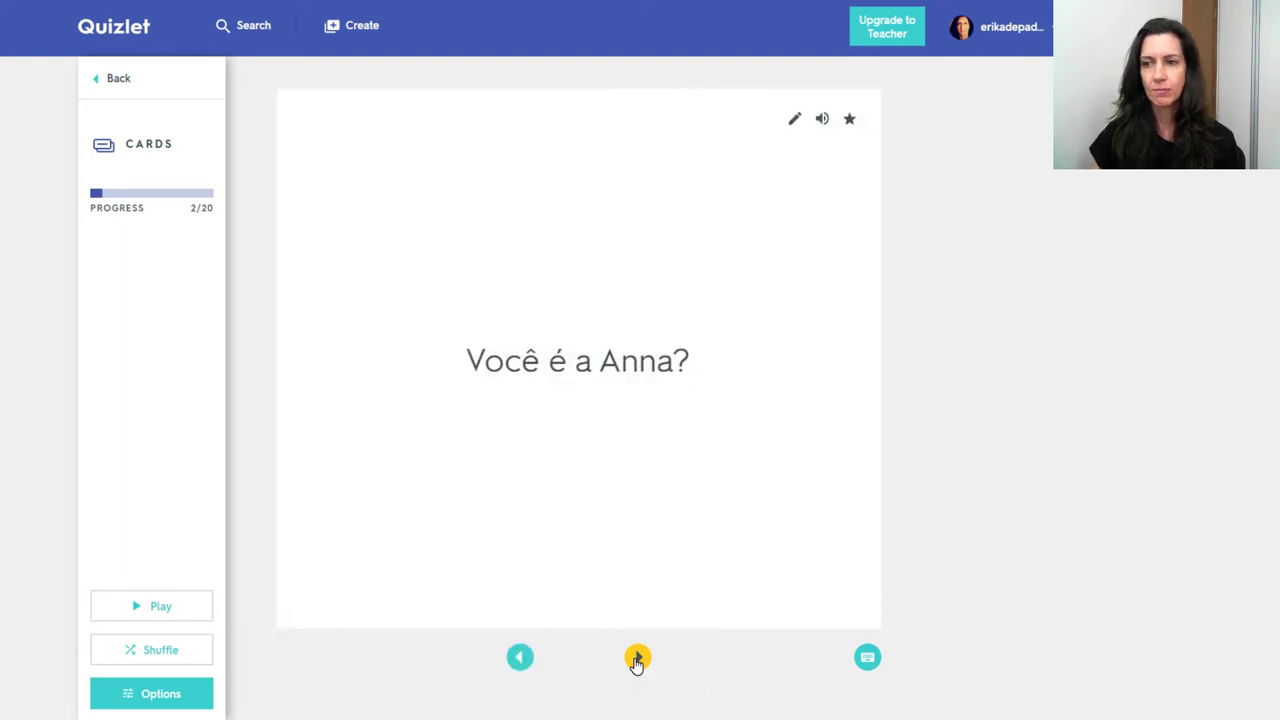
click(670, 492)
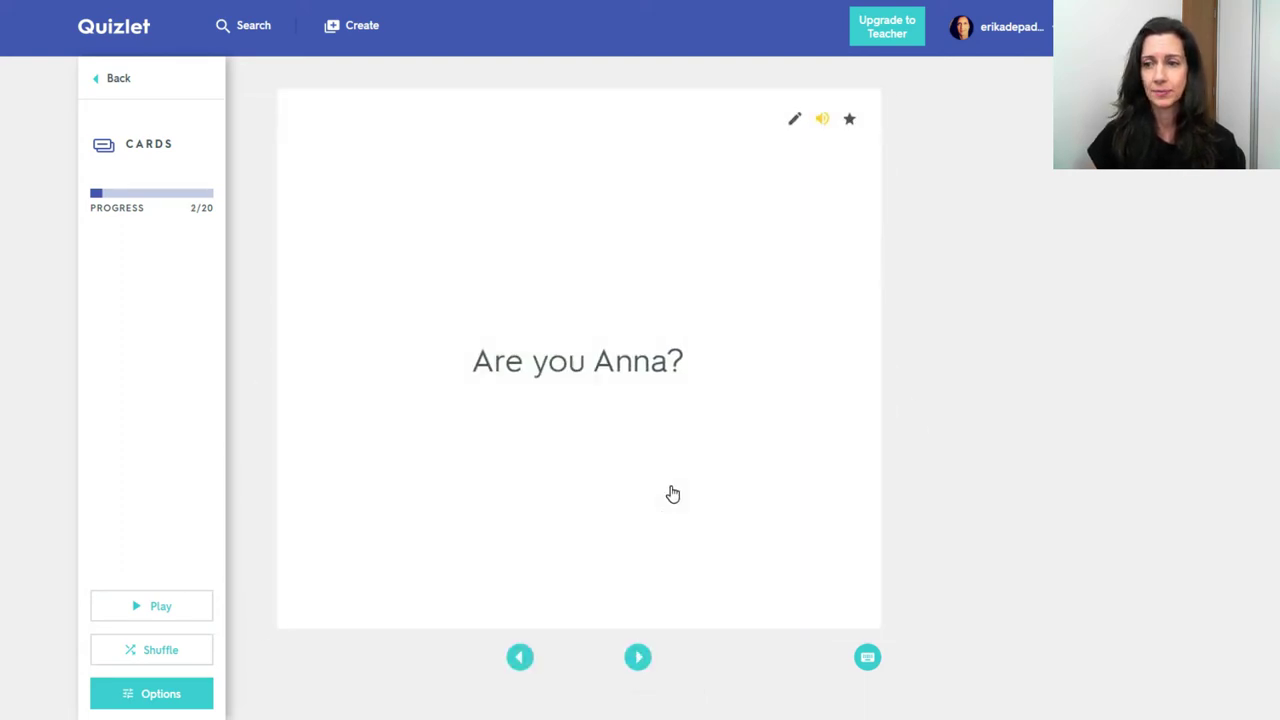
click(637, 658)
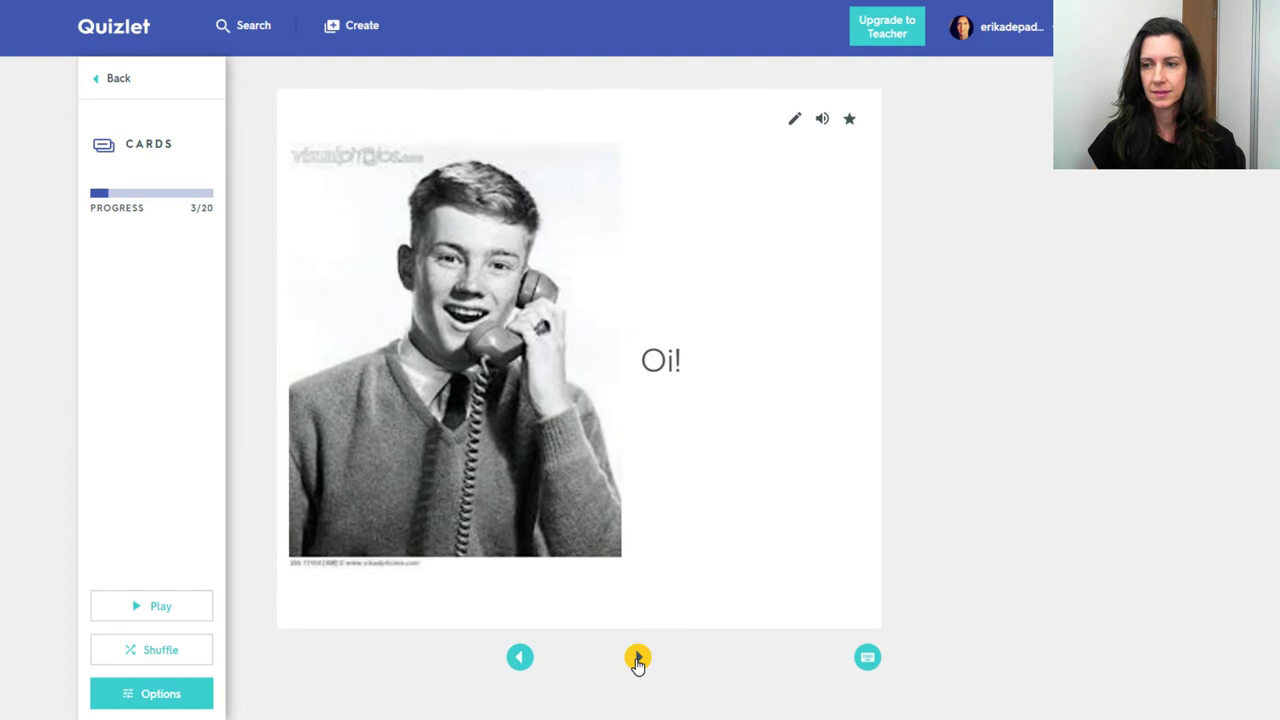
click(735, 495)
click(637, 657)
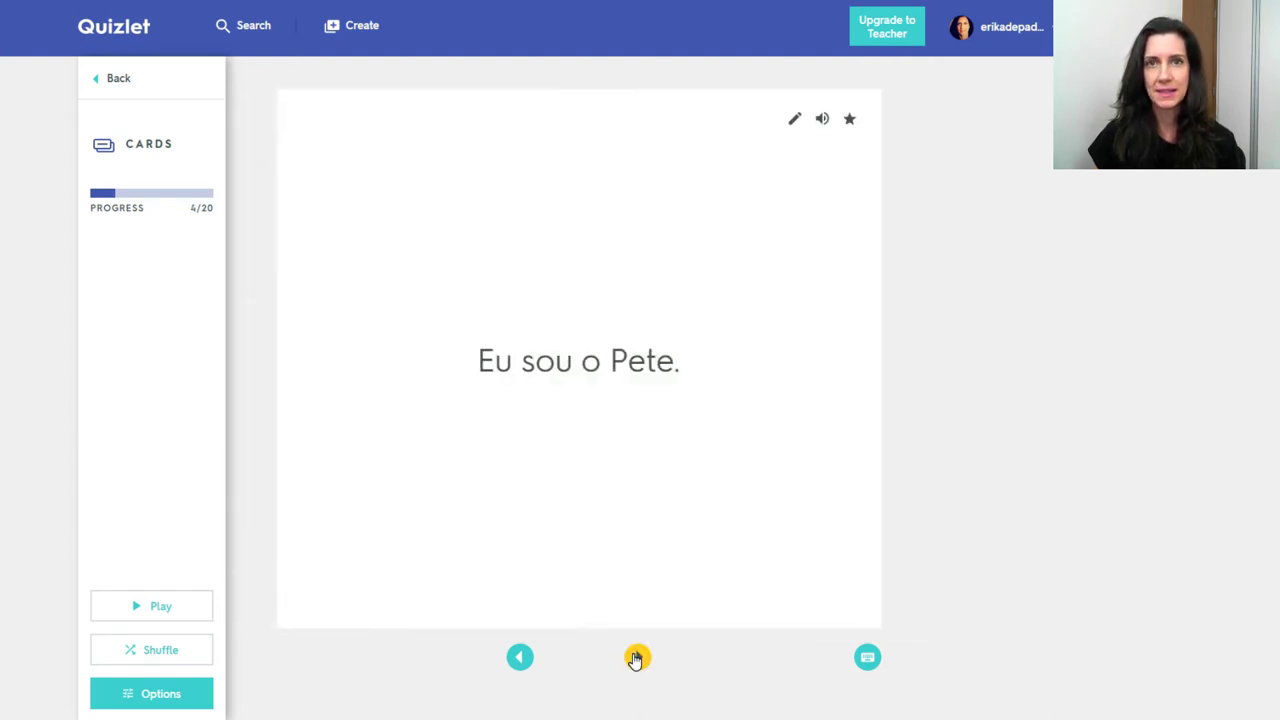
click(637, 500)
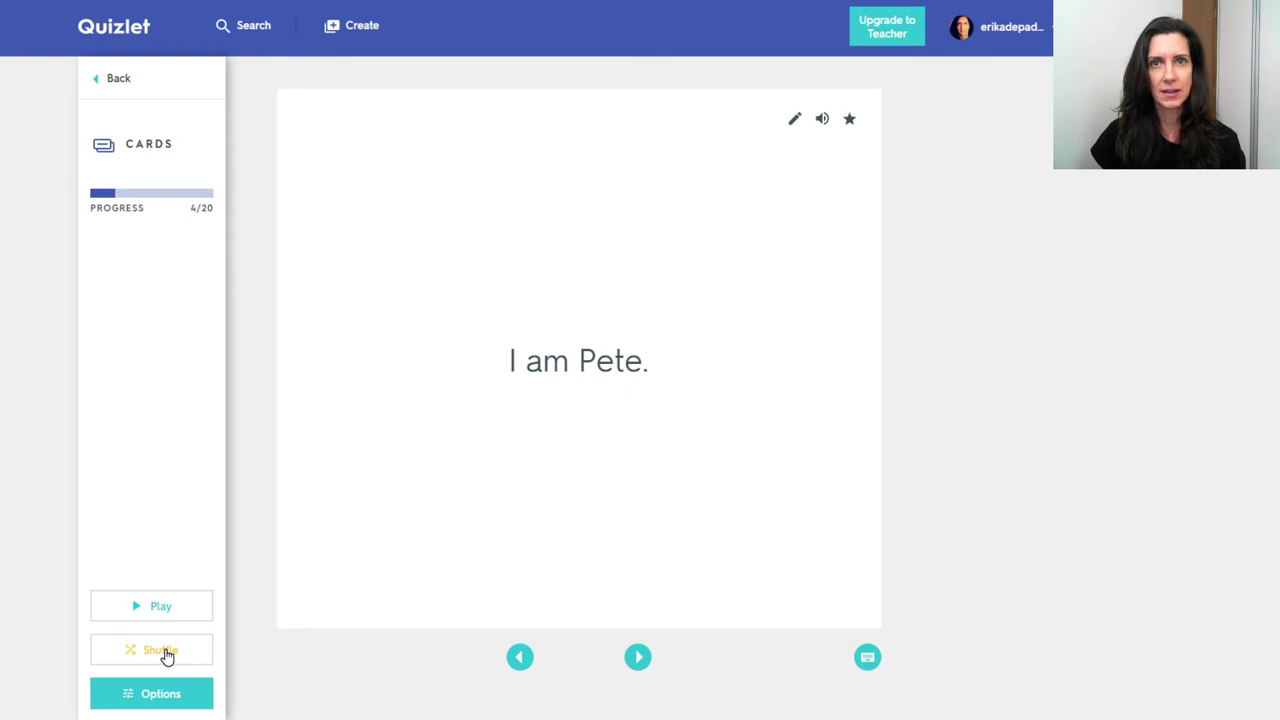
Step: Autoplay the flashcards briefly, stop the playback and return to the Lesson 1 set page
click(160, 608)
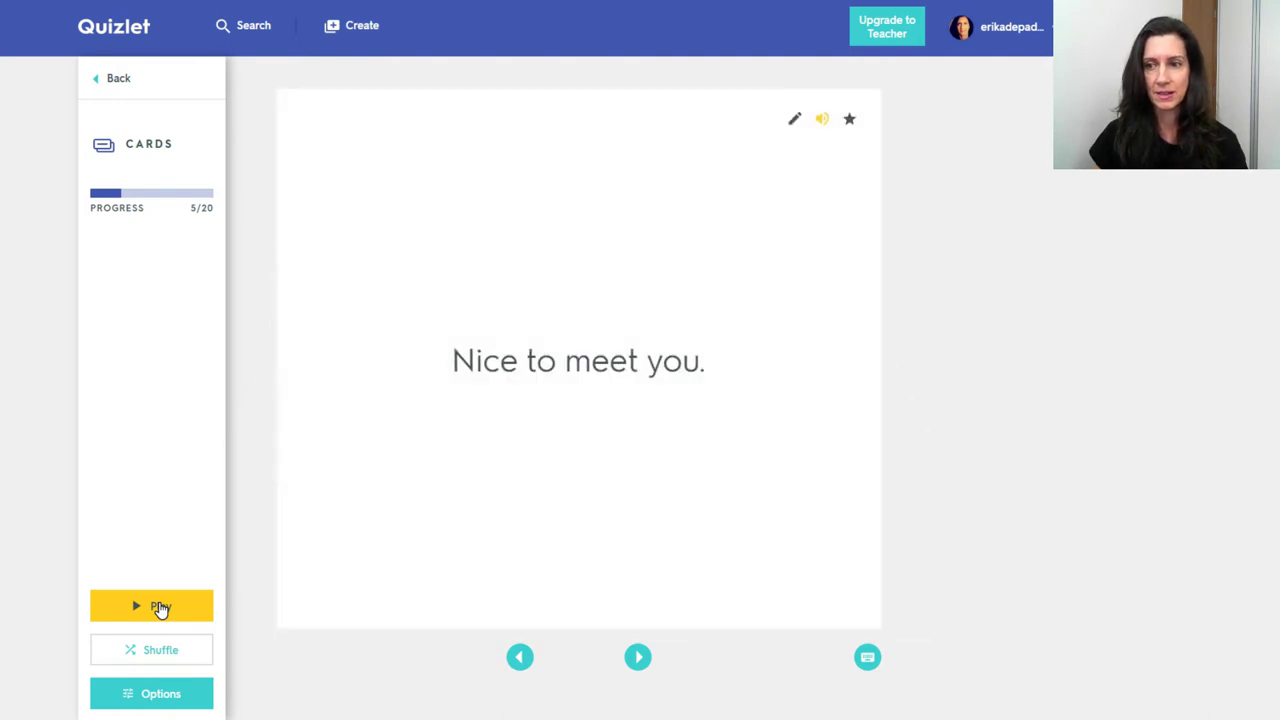
click(160, 608)
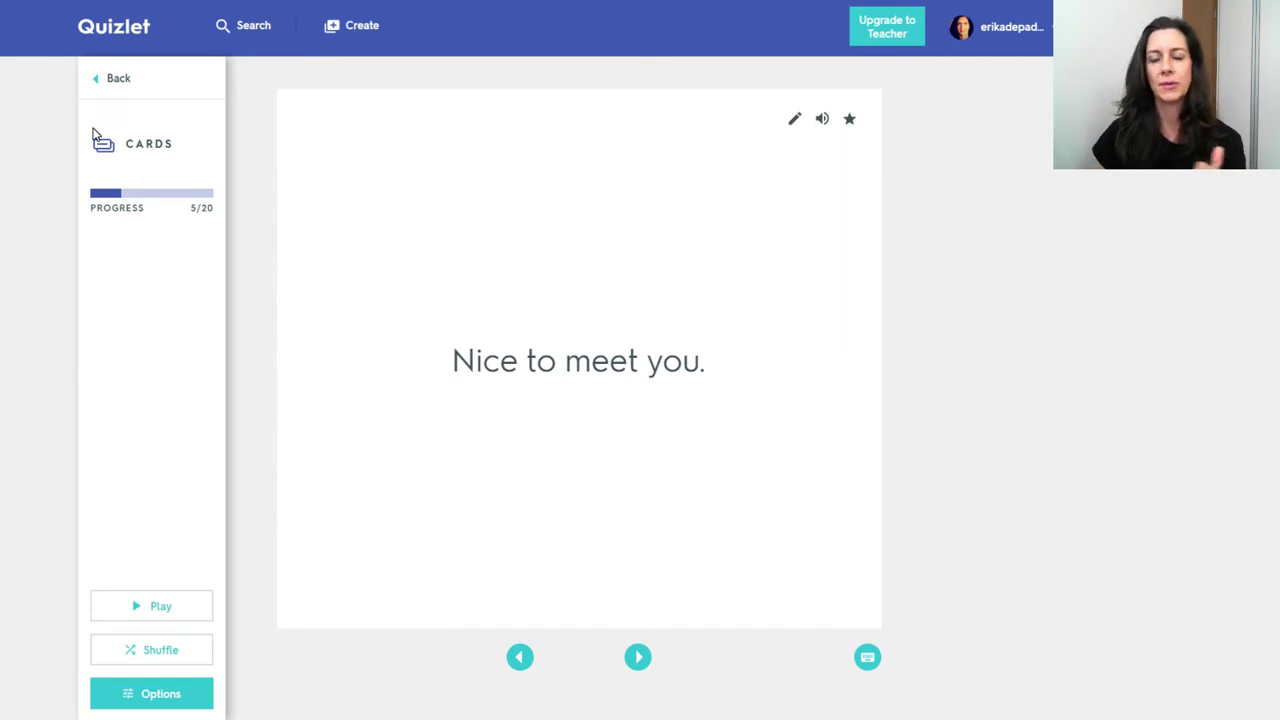
click(118, 80)
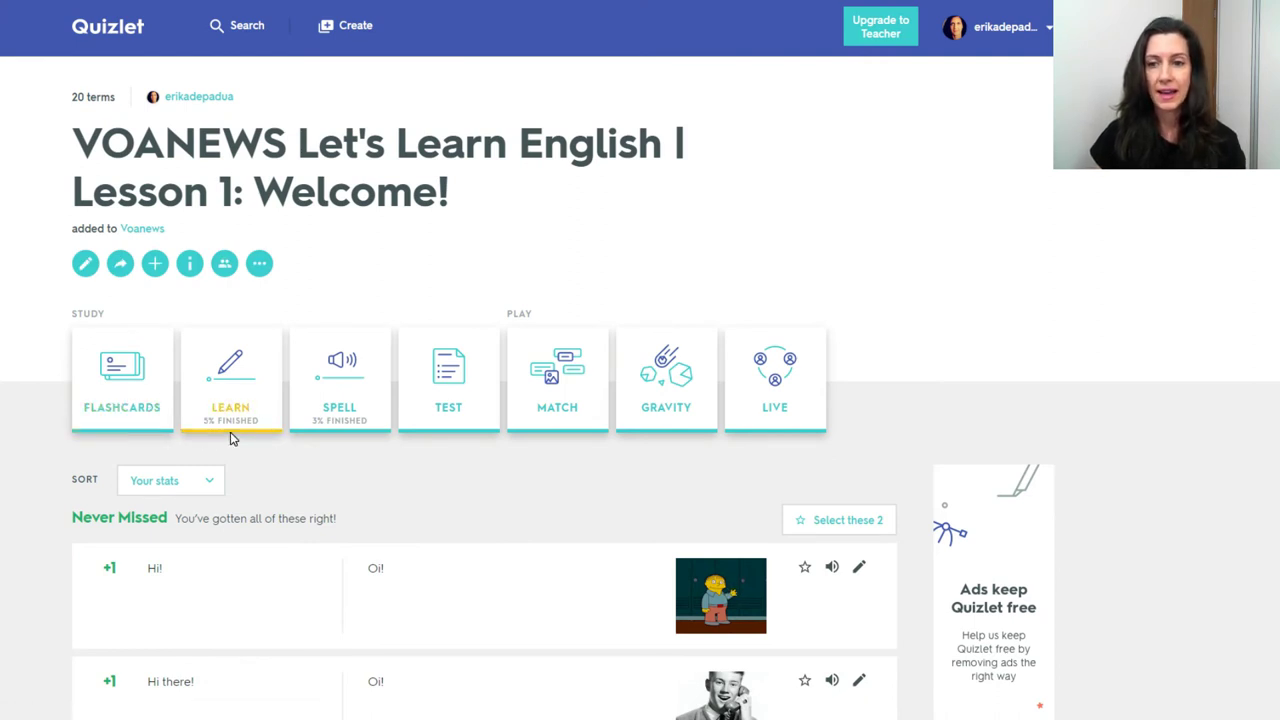
Step: Start Learn mode, answer "Eu moro em um apartamento" with "I live in an apartment" and continue to the next prompt
click(234, 404)
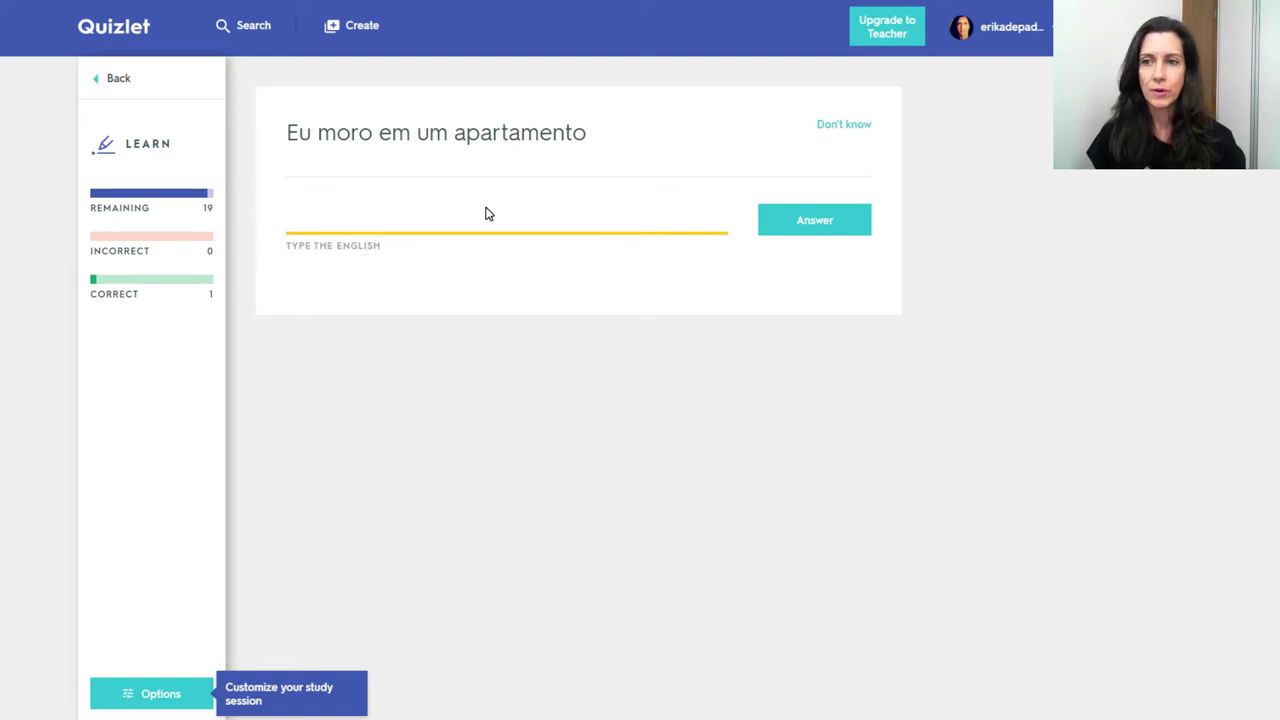
text(I live in an apartment)
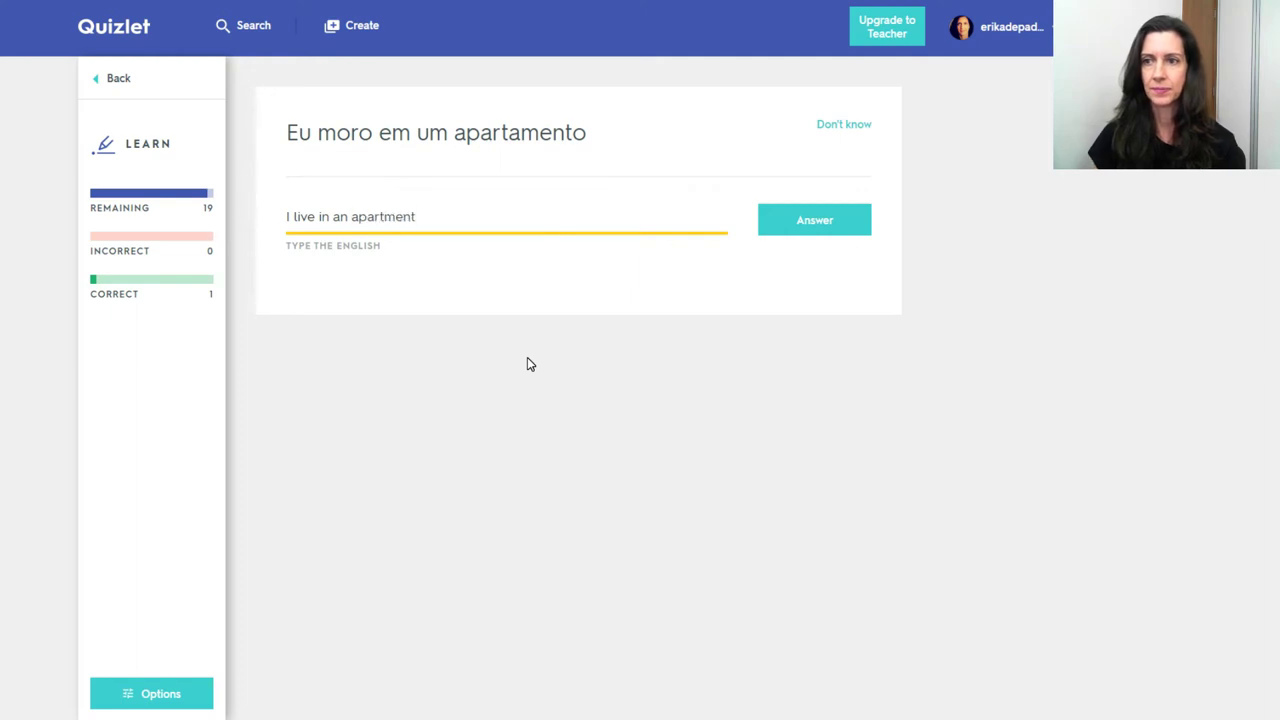
click(814, 228)
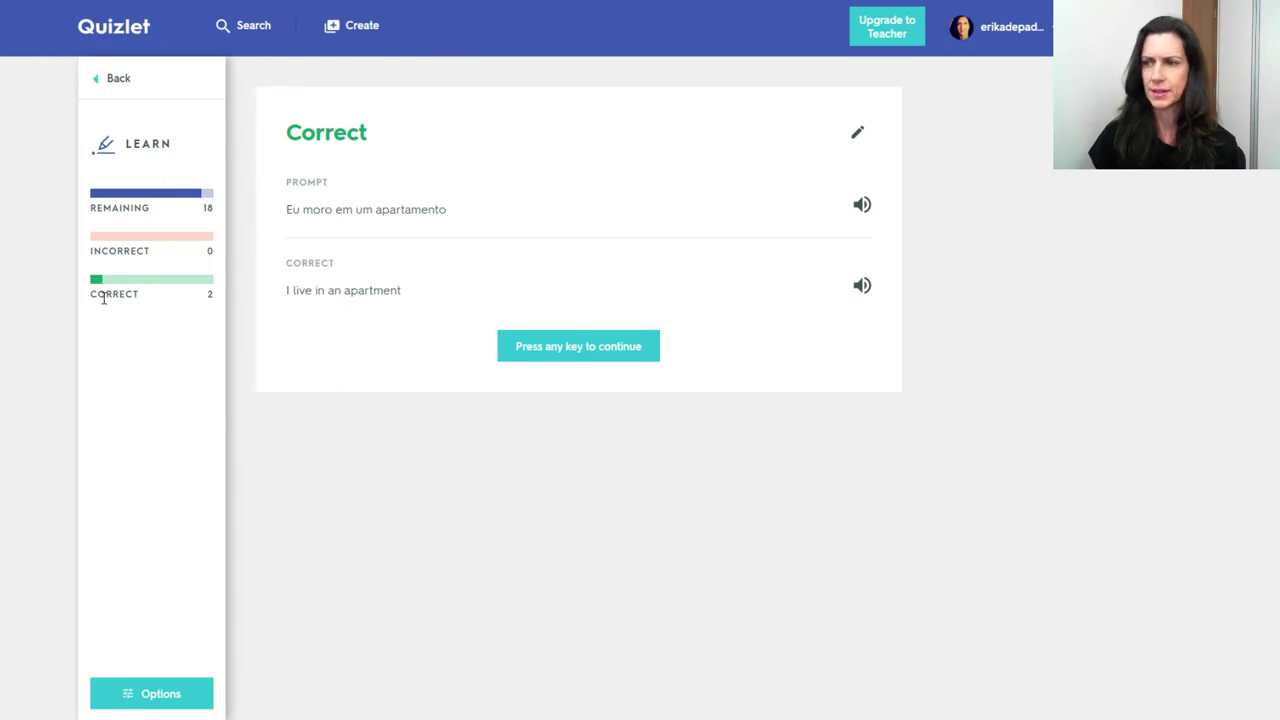
click(566, 358)
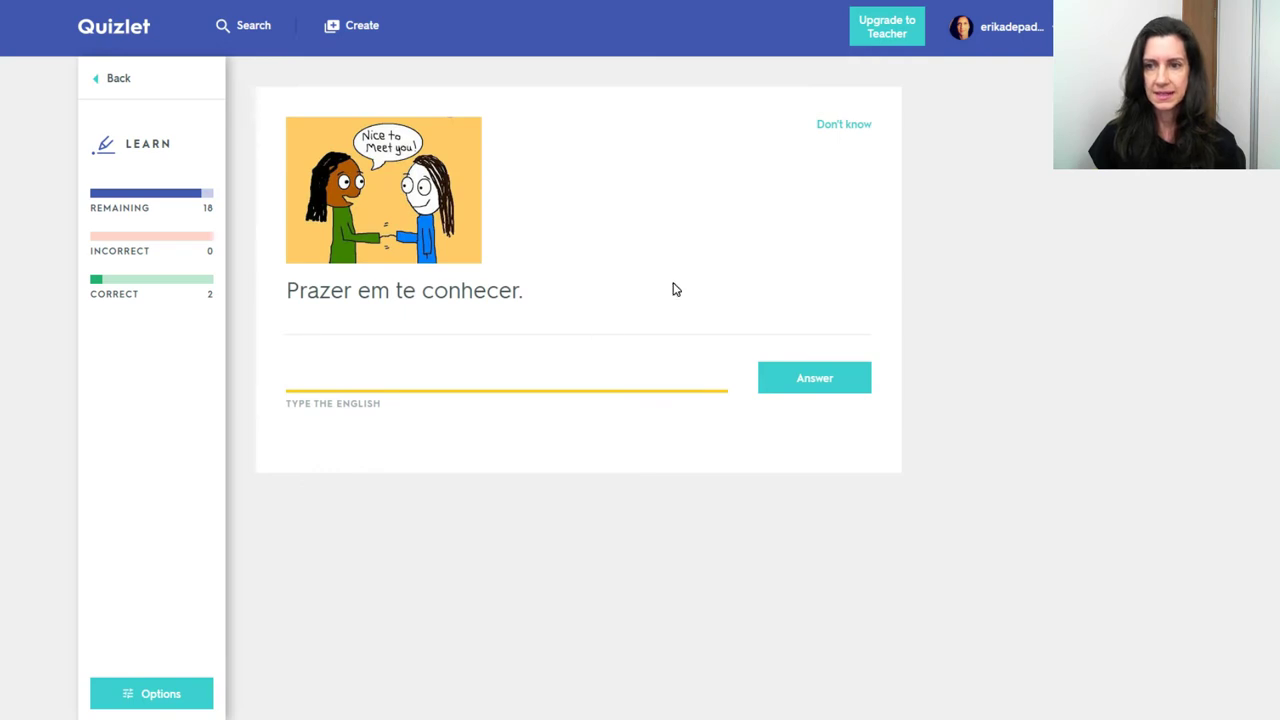
Step: Answer the prompt "Prazer em te conhecer." with "Nice to meet you" and go back to the set page
text(Nice to meet you)
key(Return)
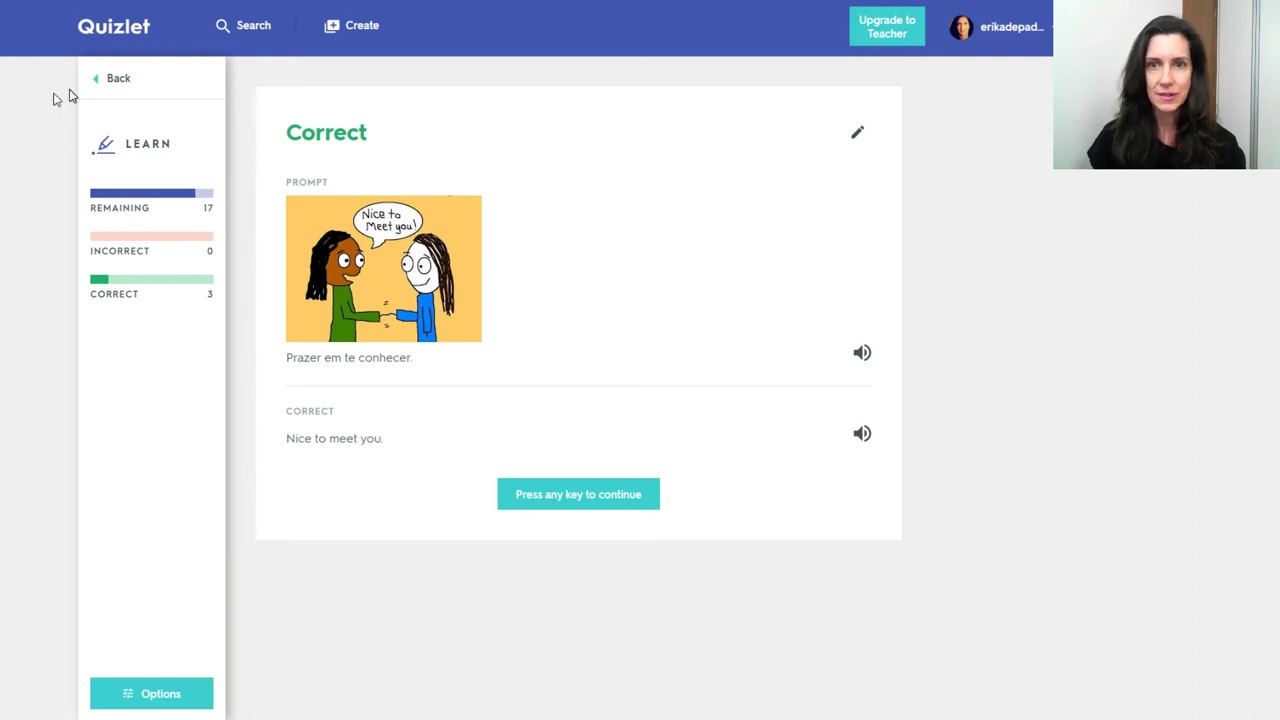
key(Return)
click(117, 80)
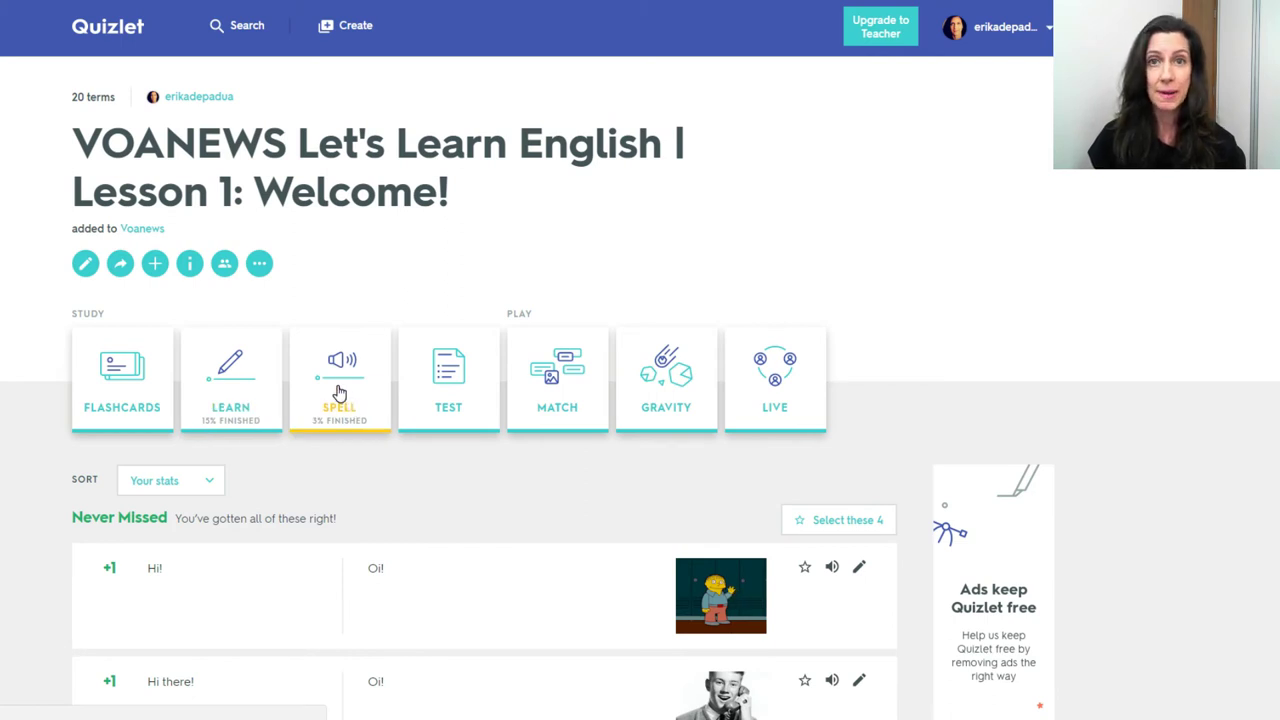
Step: Start Spell mode and answer "Prazer em te conhecer." with "Nice to meet you" and "Meu nome é" with "My name is"
click(339, 383)
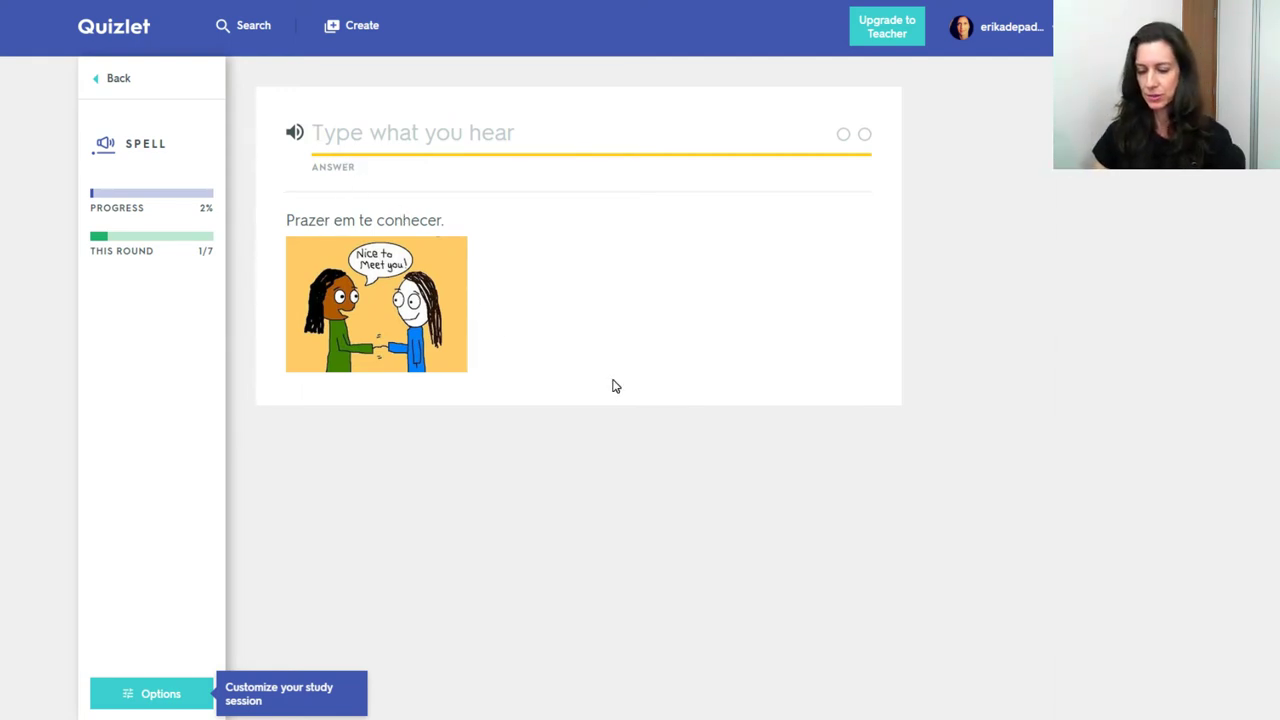
text(Nice to meet you)
key(Return)
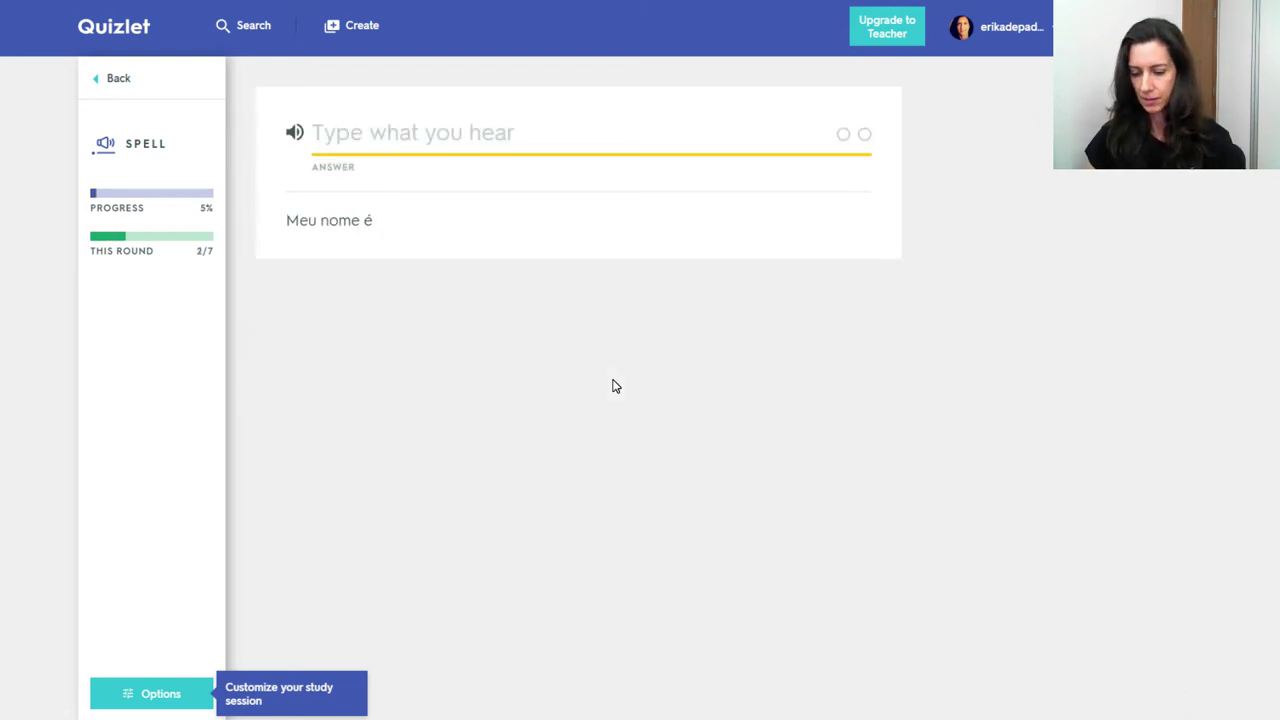
text(My name is)
key(Return)
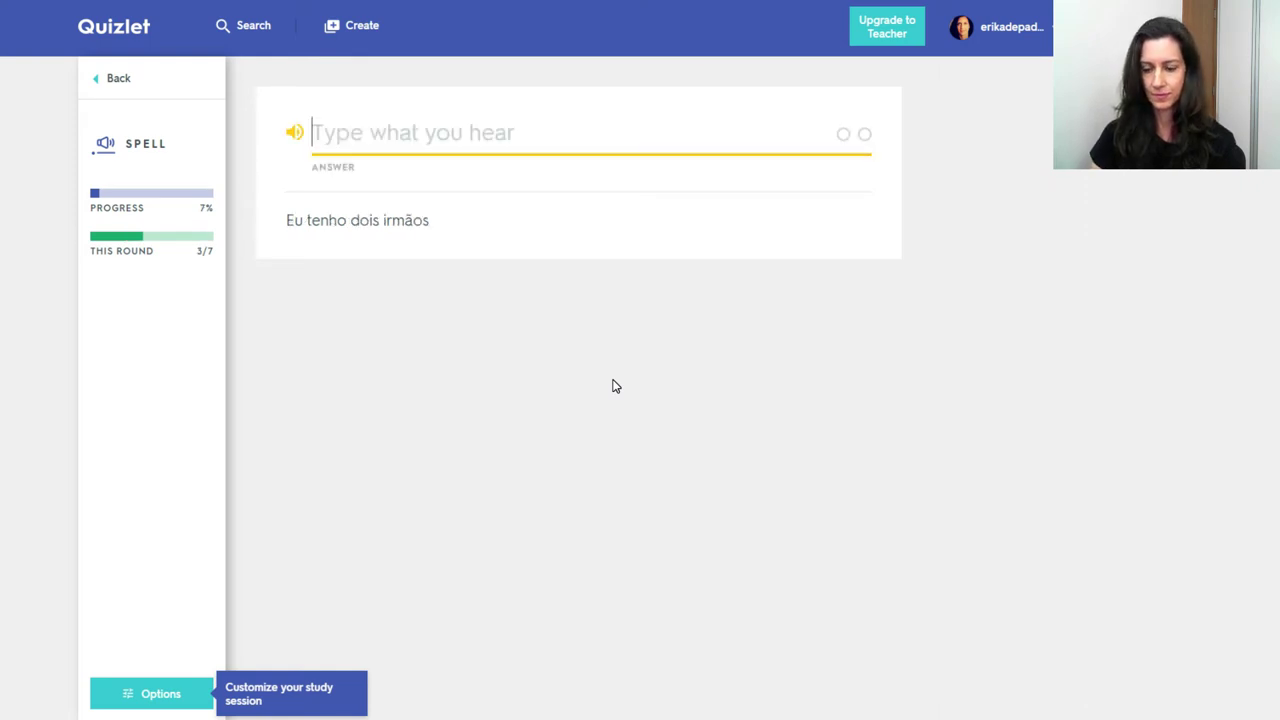
Step: Answer the Spell prompt "Eu tenho dois irmãos" with "I have two brothers"
text(I have two b)
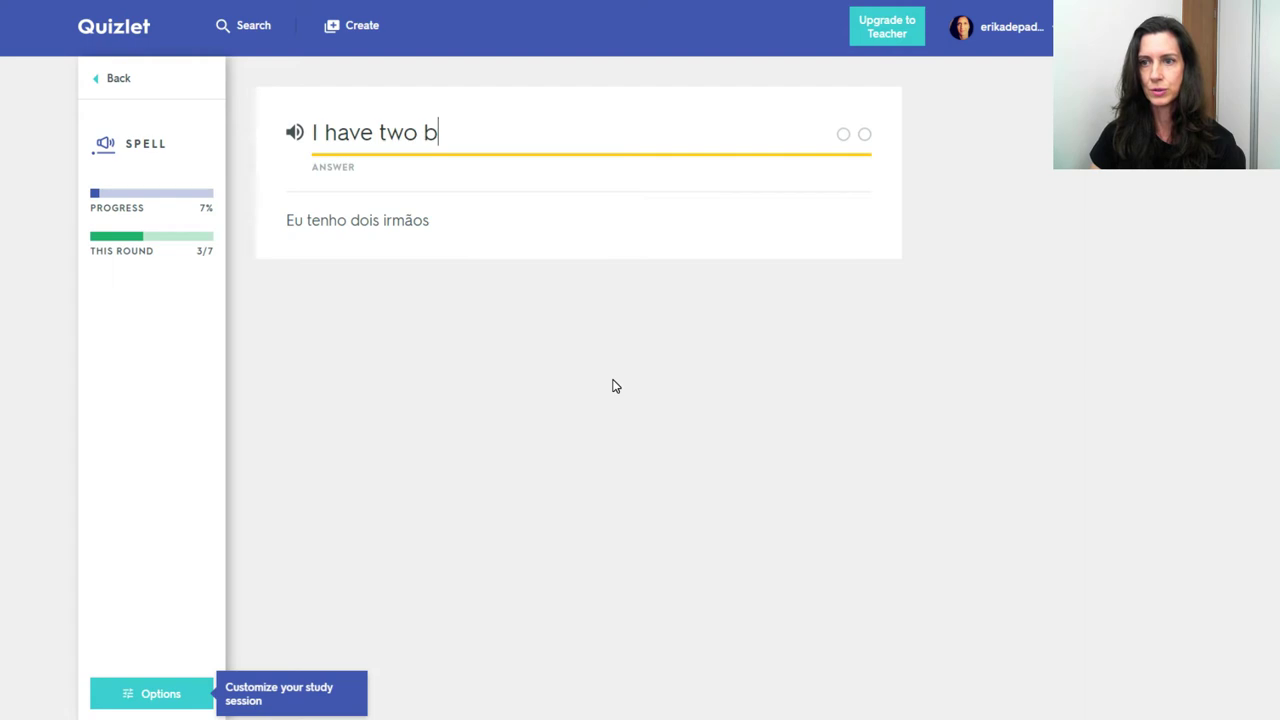
text(ro)
key(BackSpace)
text(rothere)
key(BackSpace)
text(s)
key(Return)
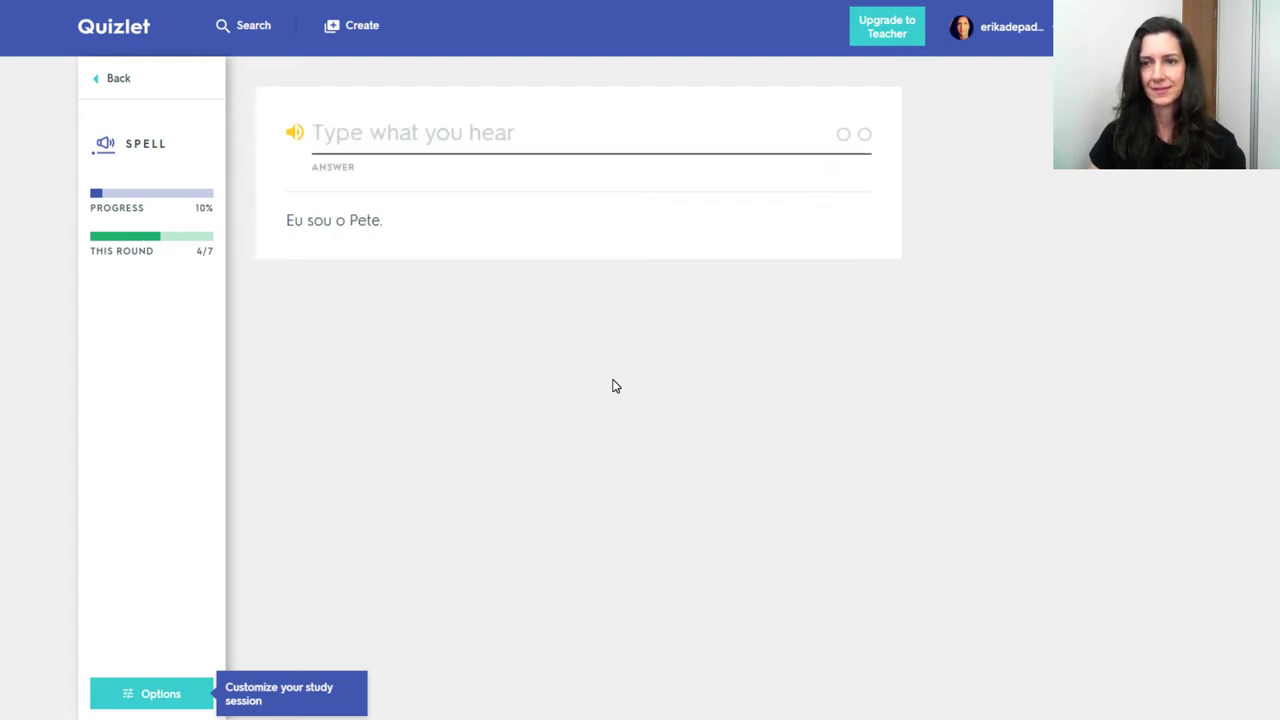
Step: Answer the Spell prompt "Eu sou o Pete." with "I am Pete" and return to the Lesson 1 set page
text(I am Pete)
key(Return)
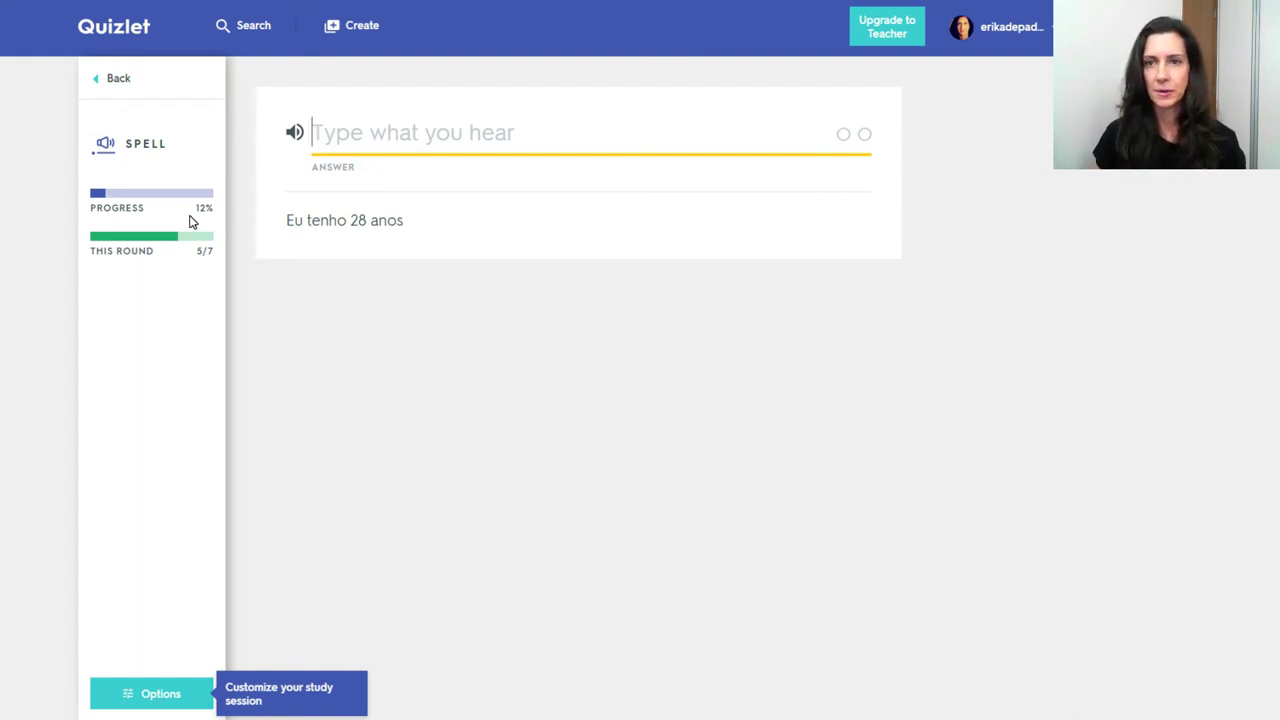
click(120, 82)
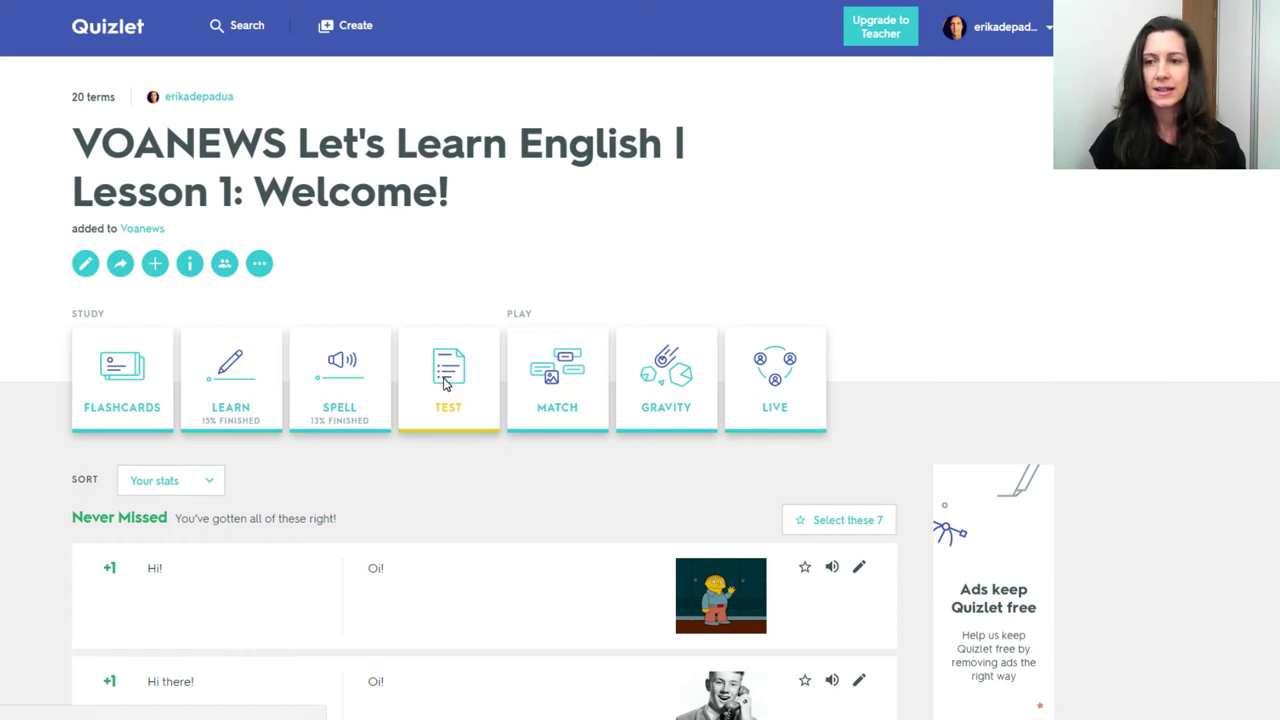
Step: Open Test mode, look through its written, matching, multiple choice and true/false questions, and return to the set page
click(440, 390)
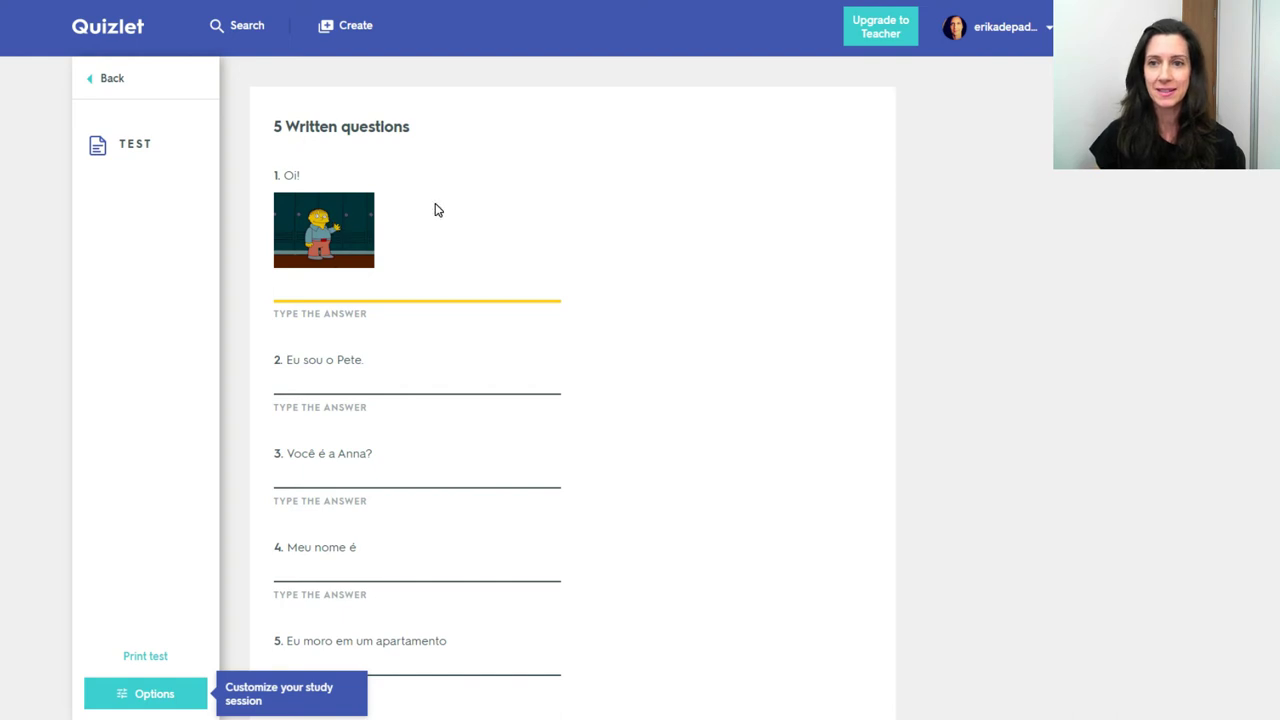
scroll(434, 206, down, 2)
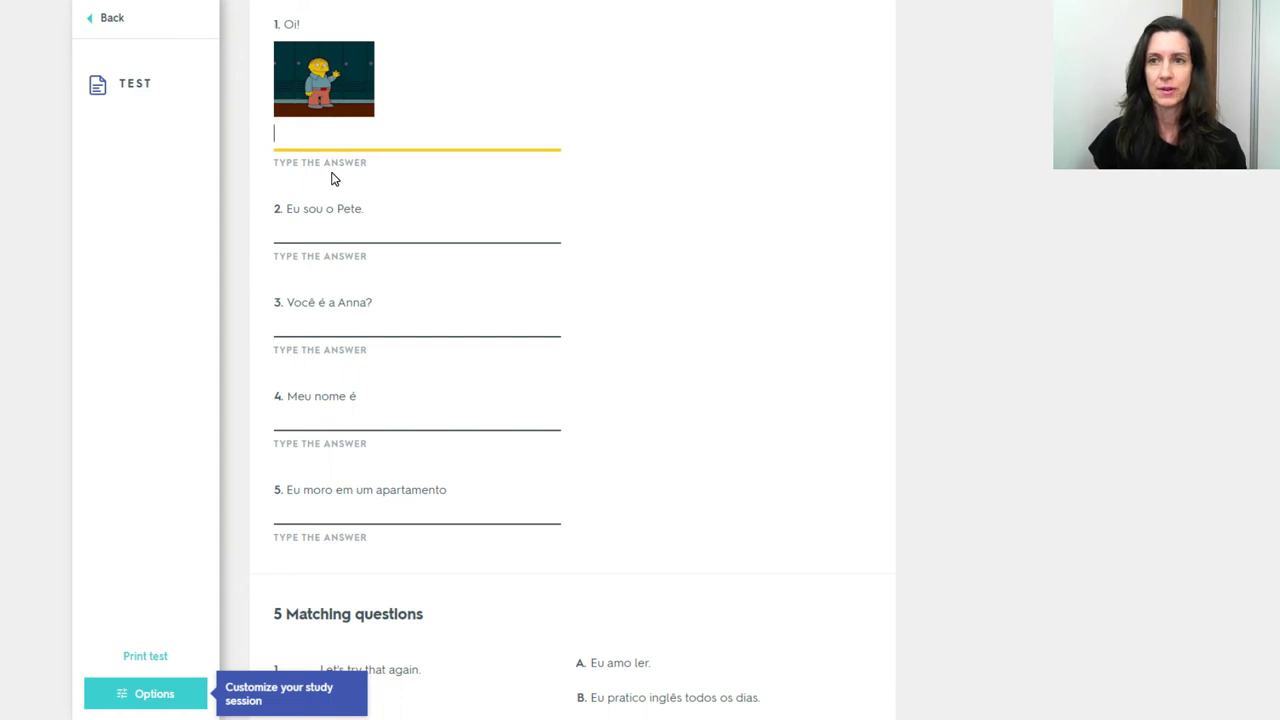
scroll(349, 220, down, 5)
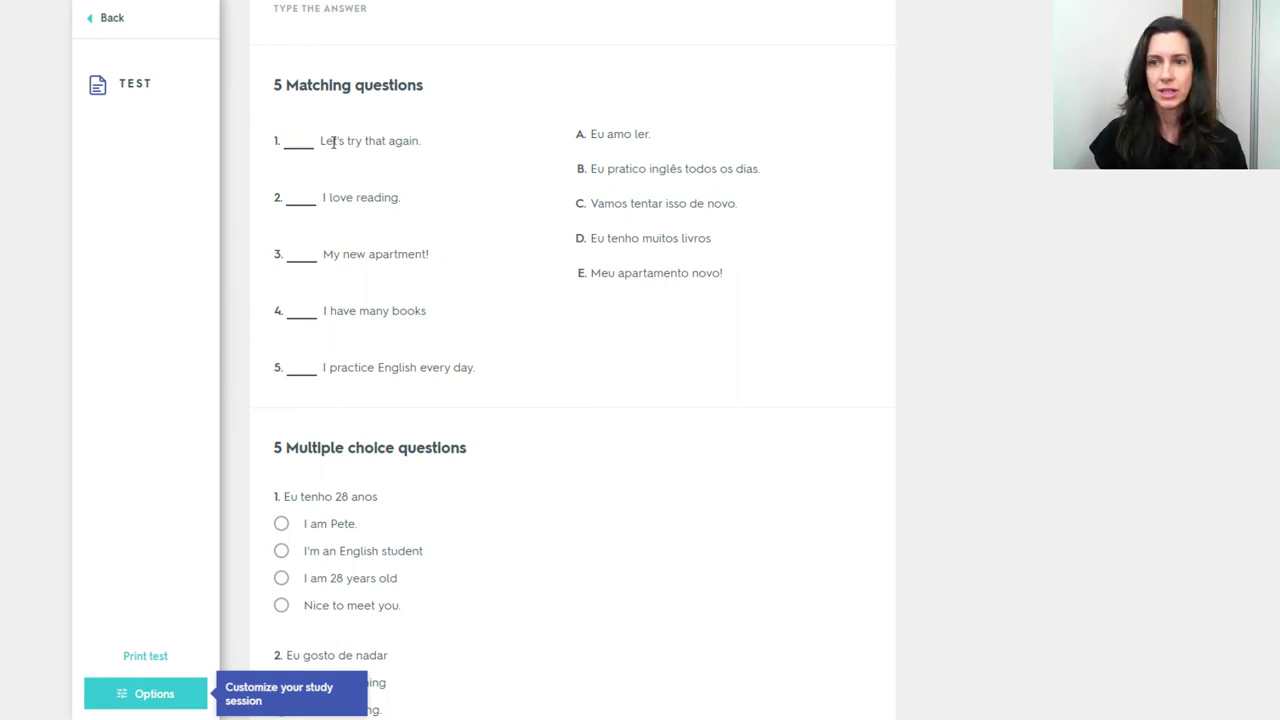
scroll(600, 212, down, 5)
scroll(600, 218, up, 1)
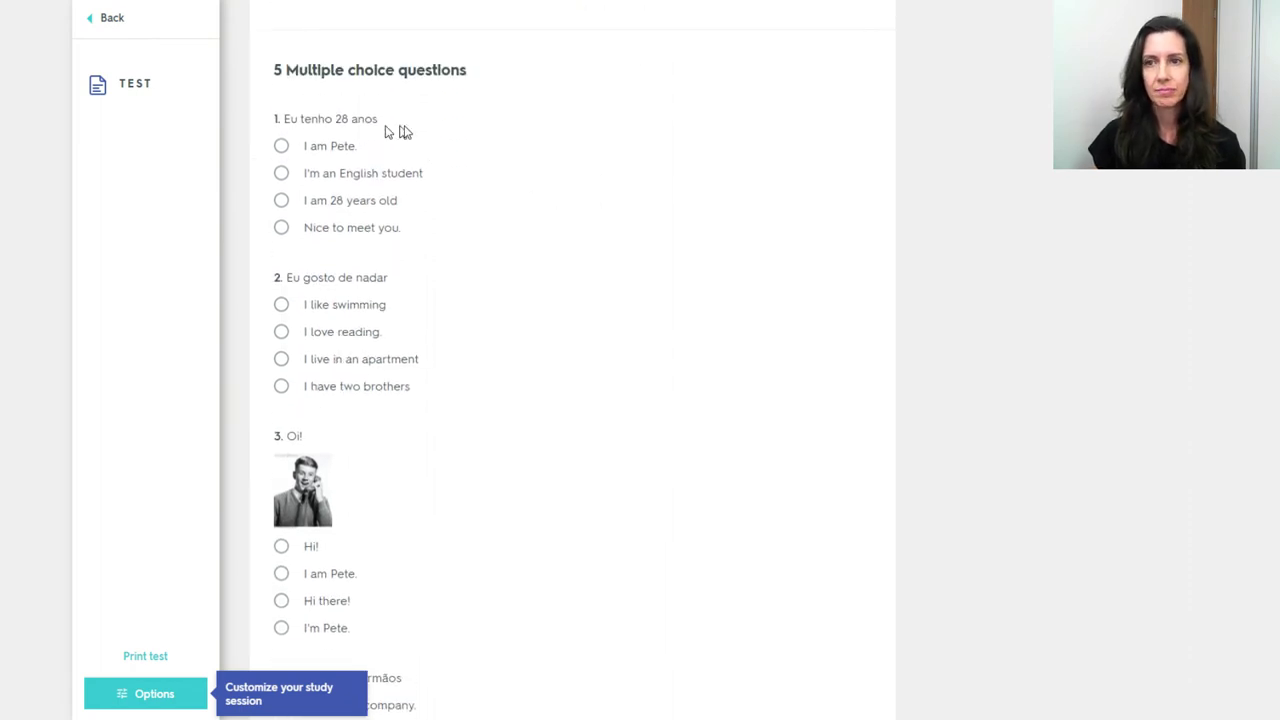
scroll(463, 219, down, 4)
scroll(463, 220, down, 5)
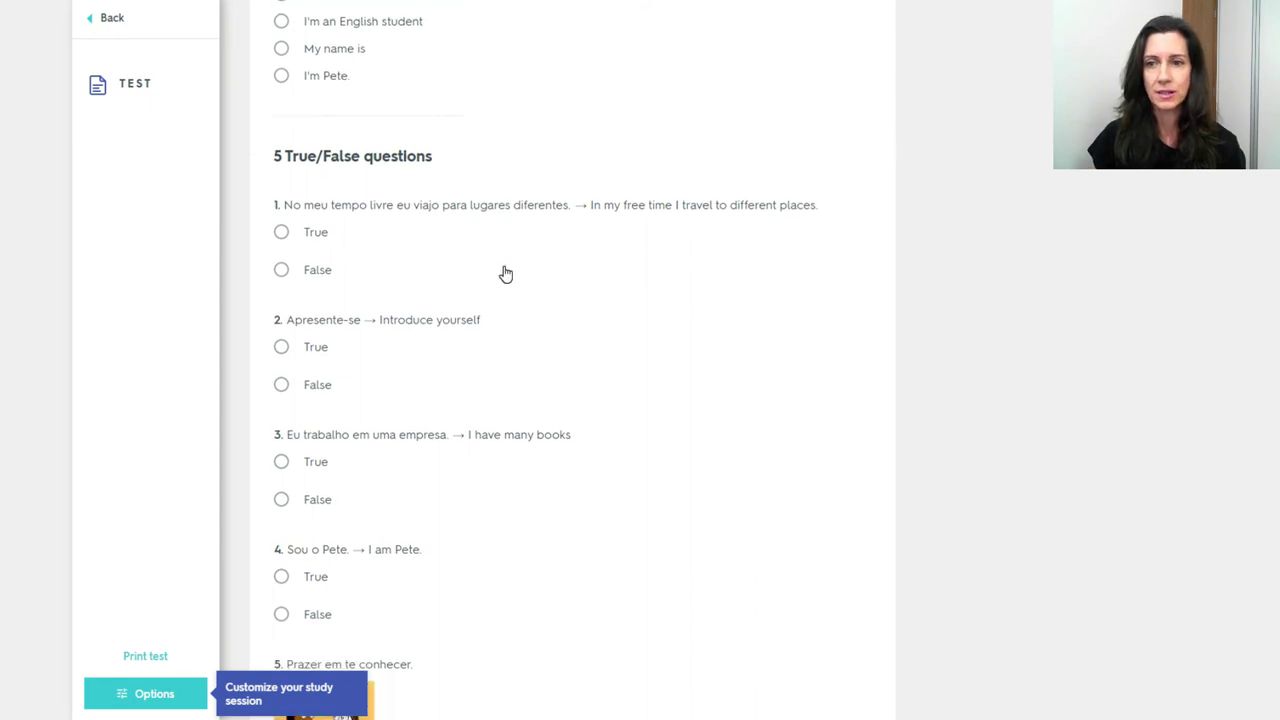
scroll(450, 240, down, 3)
scroll(421, 230, down, 1)
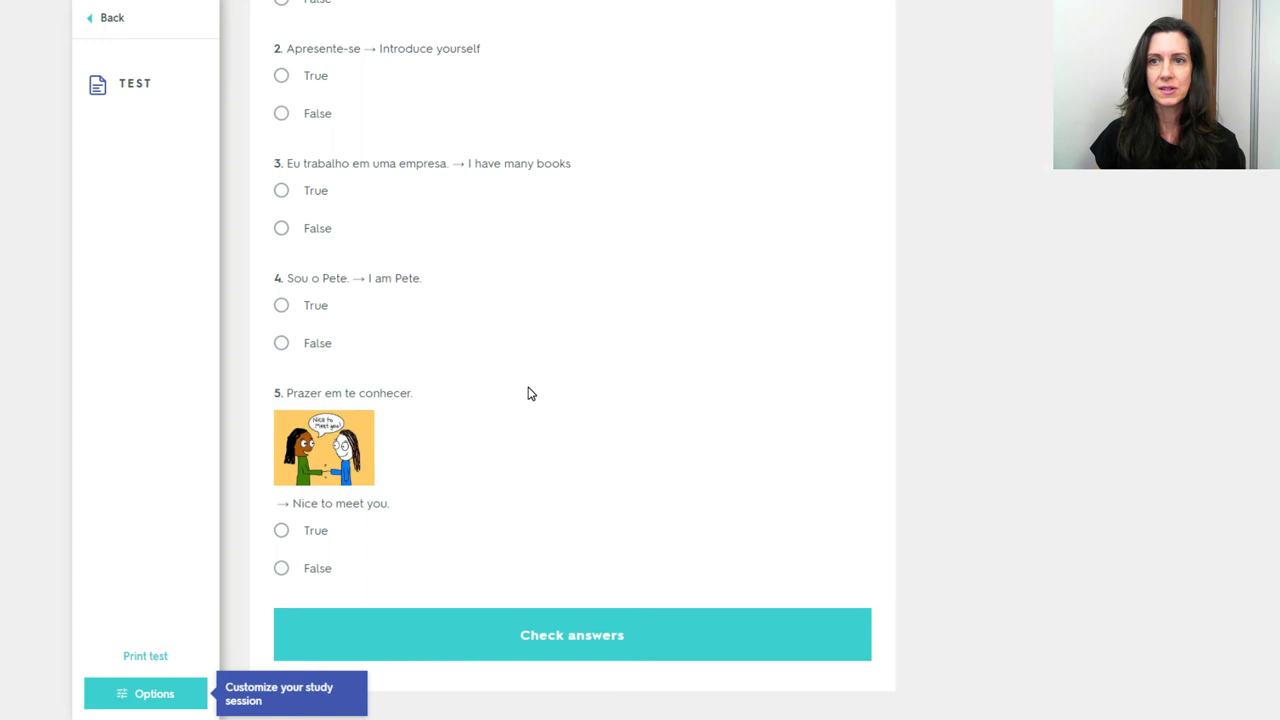
scroll(526, 391, up, 12)
scroll(530, 394, up, 10)
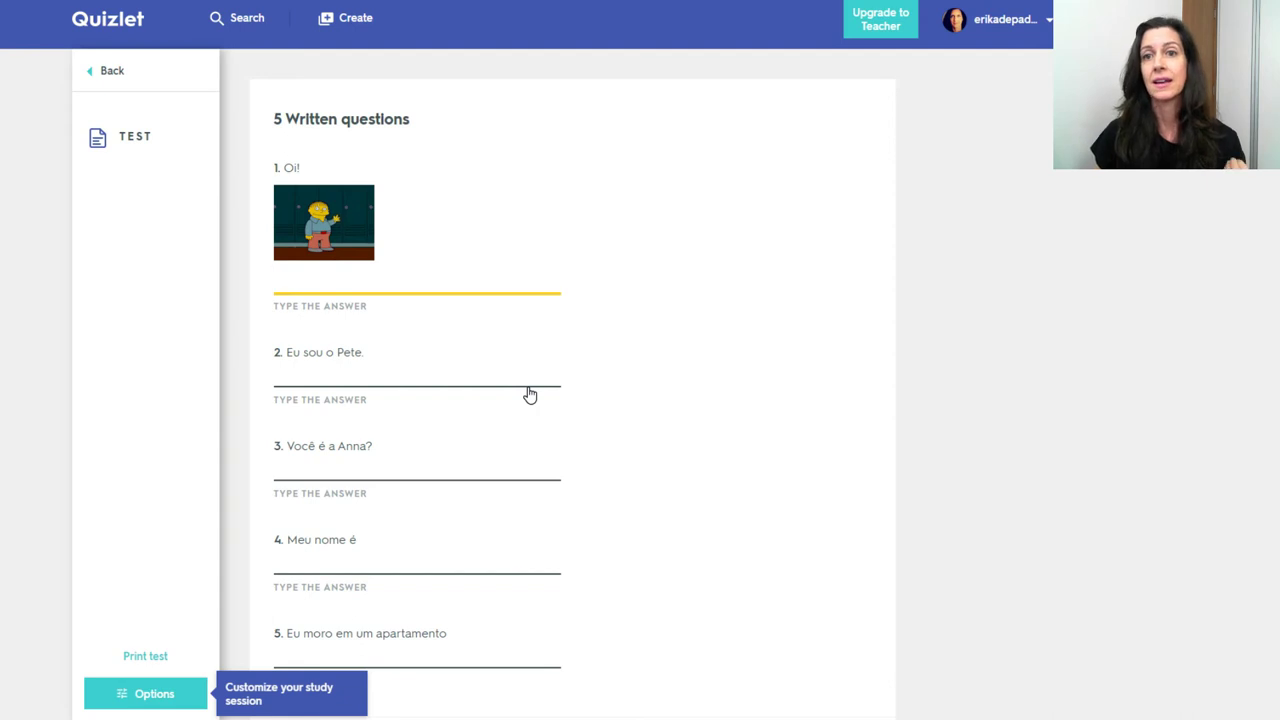
click(110, 72)
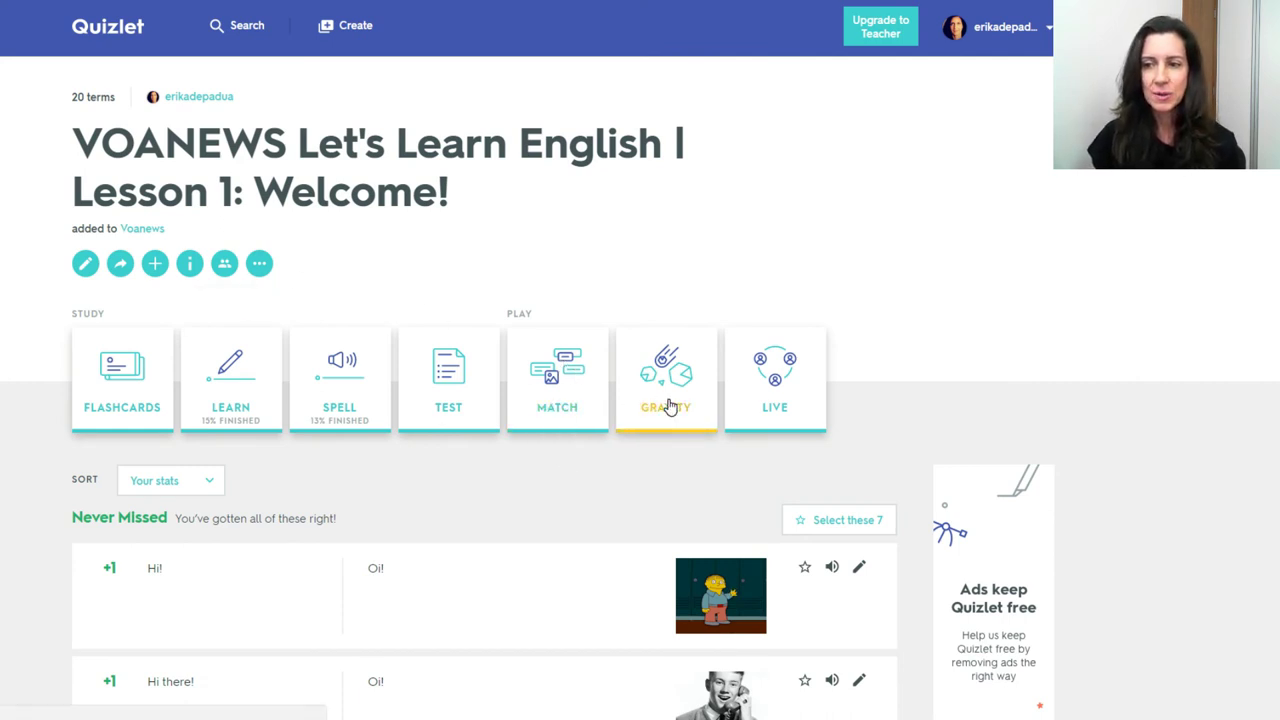
Step: Play Match, pairing "Hi there!", "I like swimming" and "I practice English every day." with their Portuguese equivalents, and return to the set page
click(557, 383)
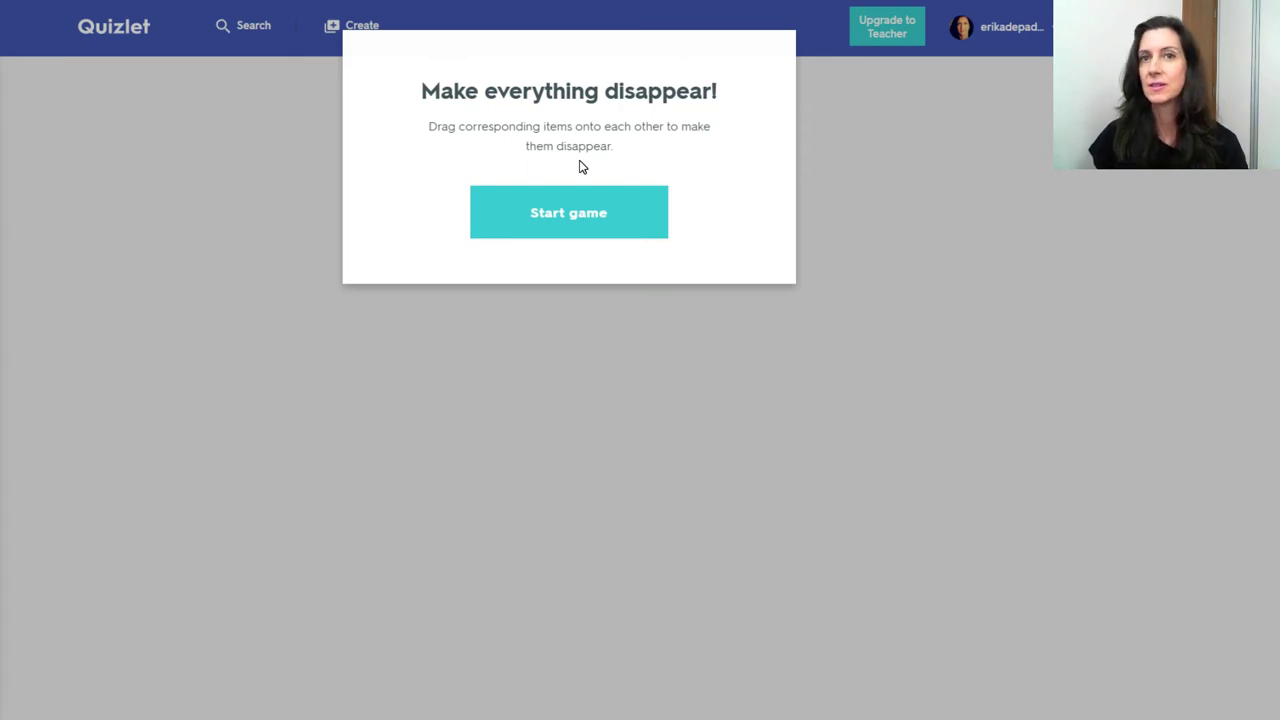
click(551, 222)
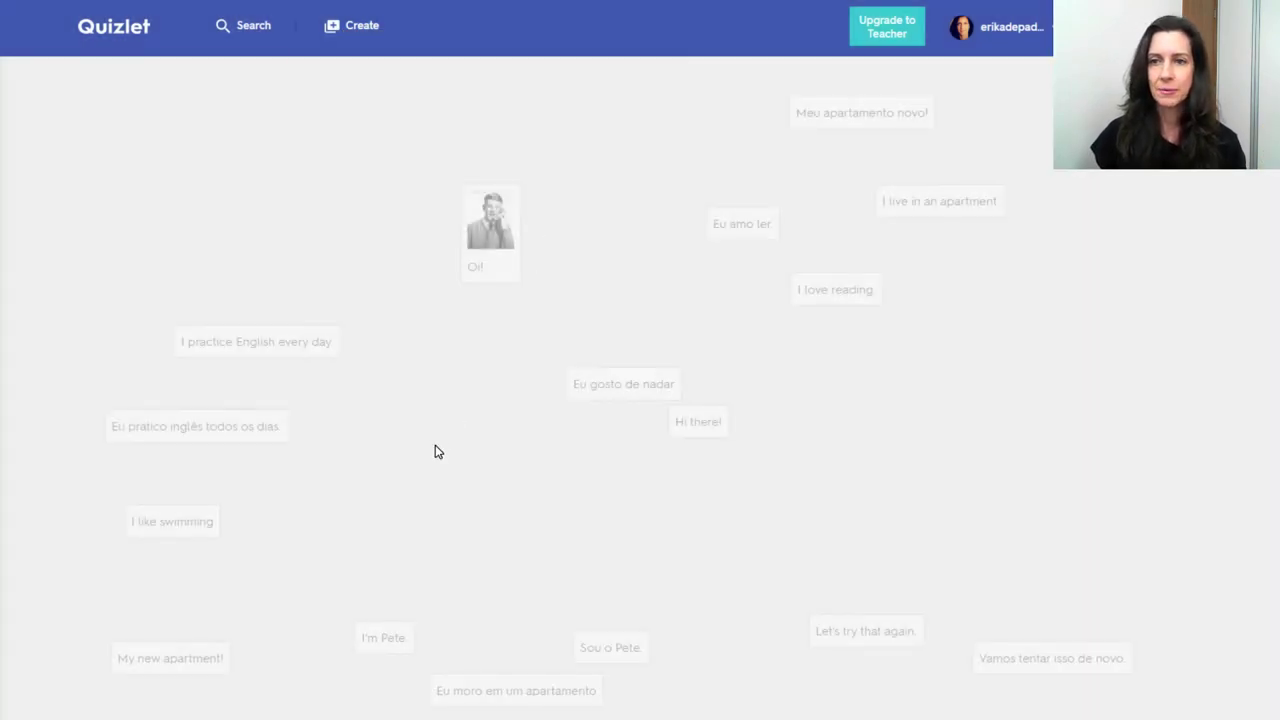
drag(677, 425, 485, 247)
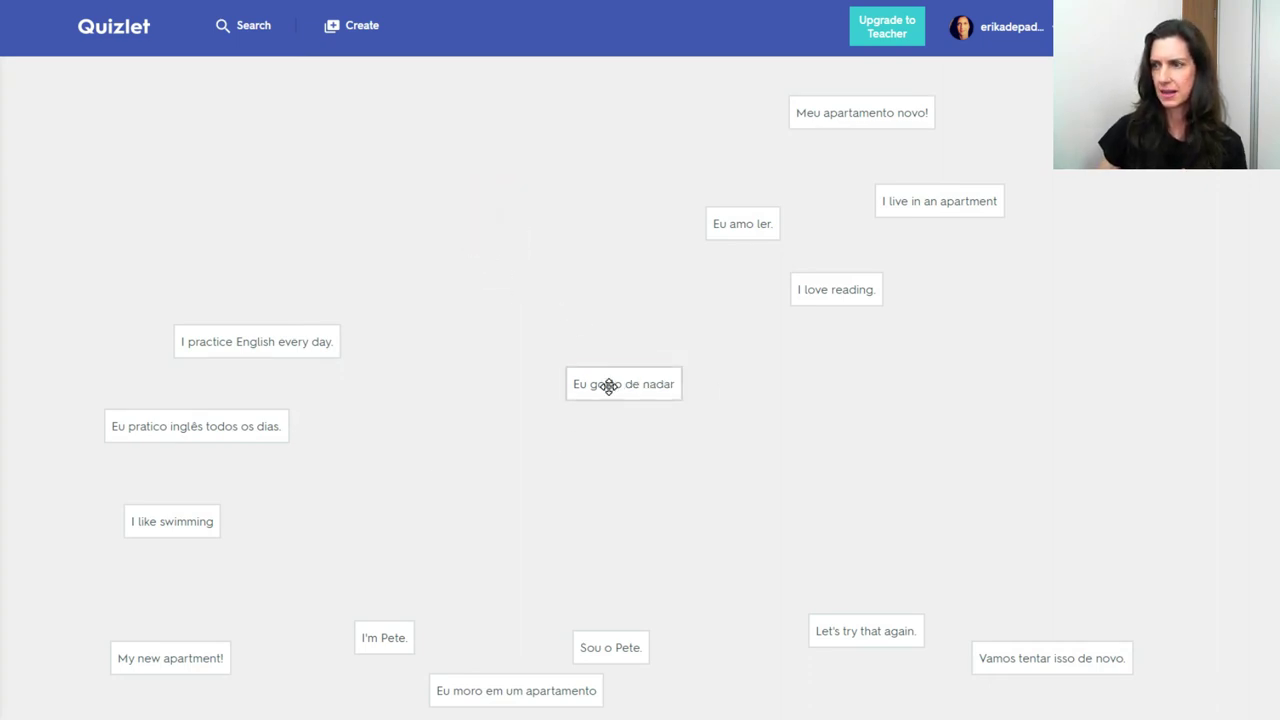
drag(608, 386, 155, 512)
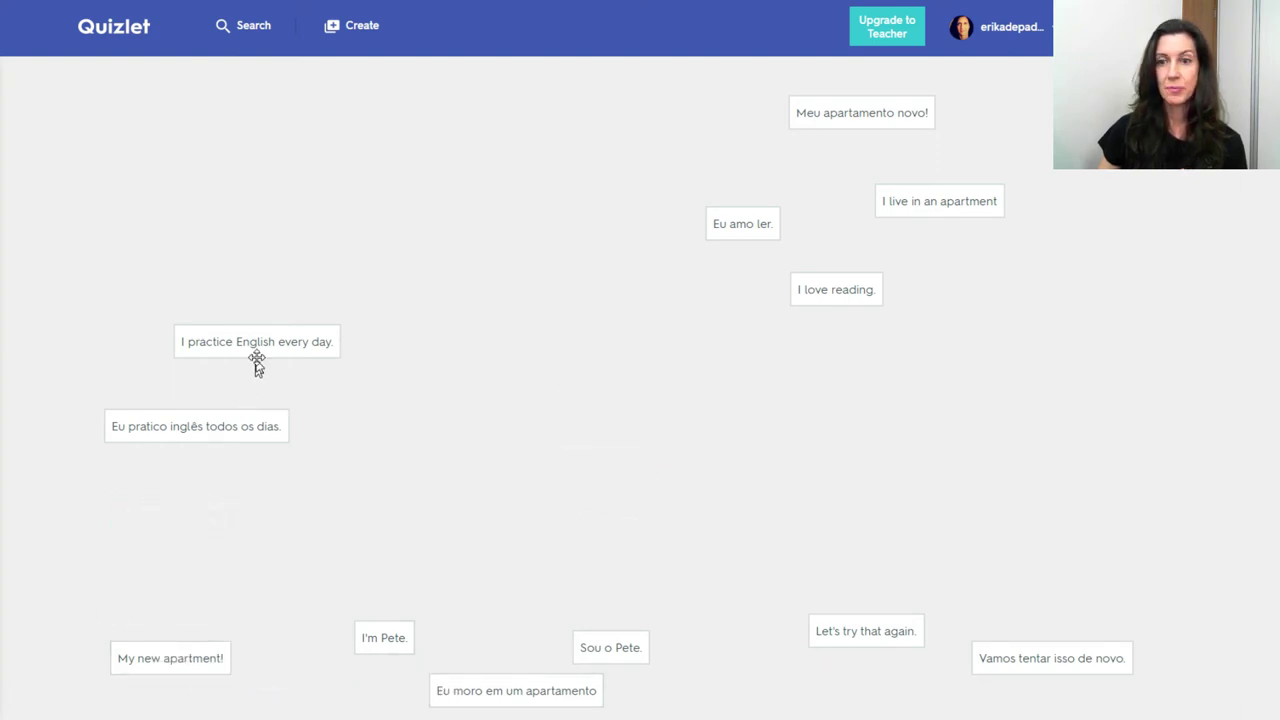
drag(259, 342, 194, 424)
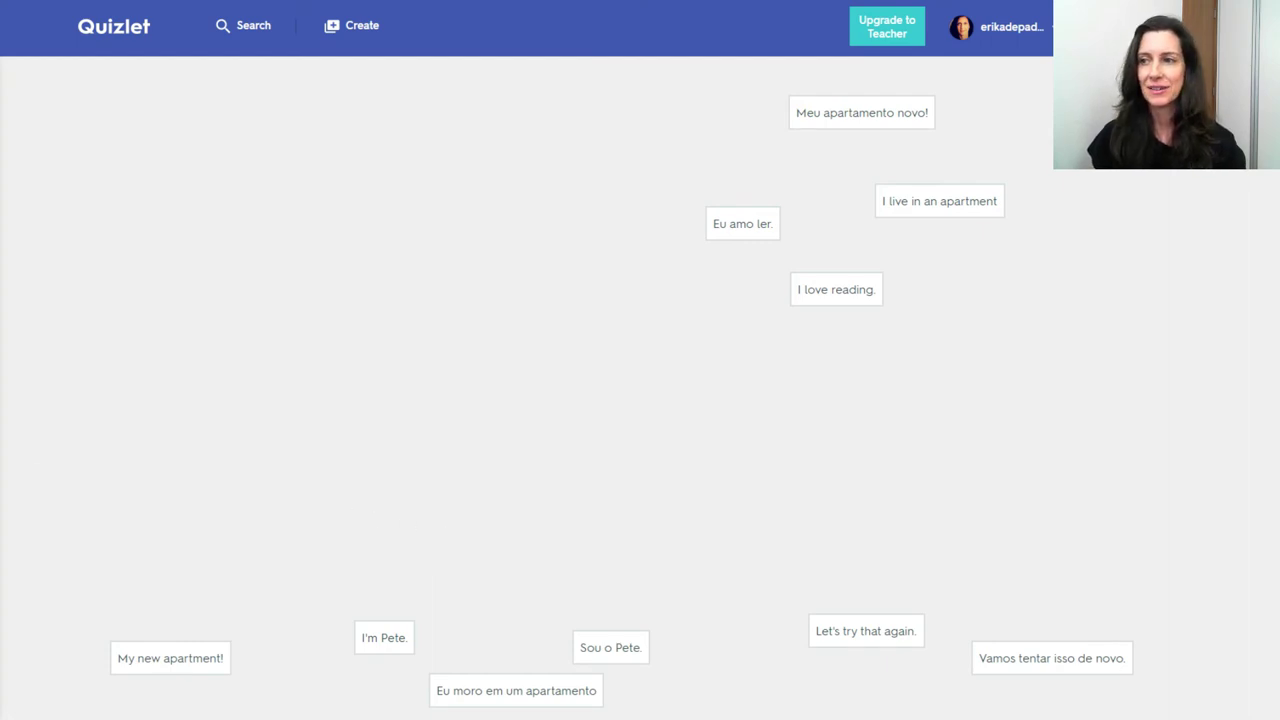
key(alt+Left)
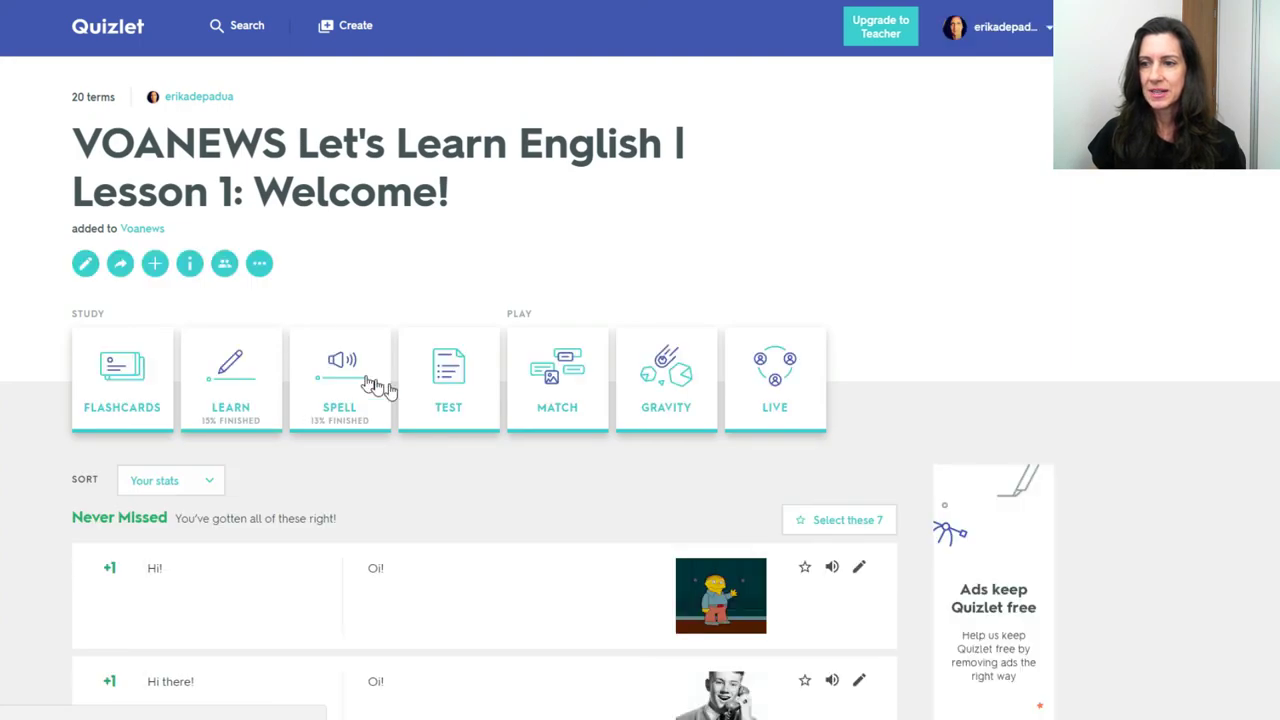
Step: Start the Gravity game with all terms, English first and Medium difficulty, and answer "Hi there!" with "oi"
click(663, 396)
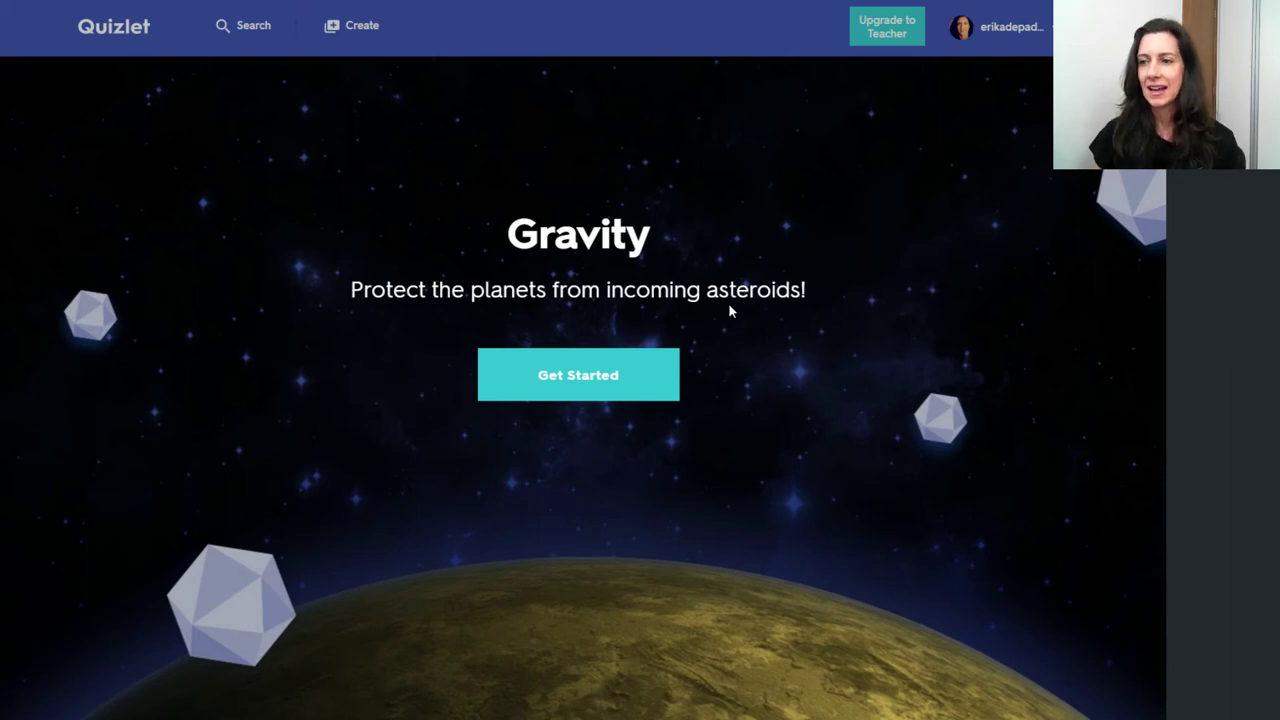
click(576, 393)
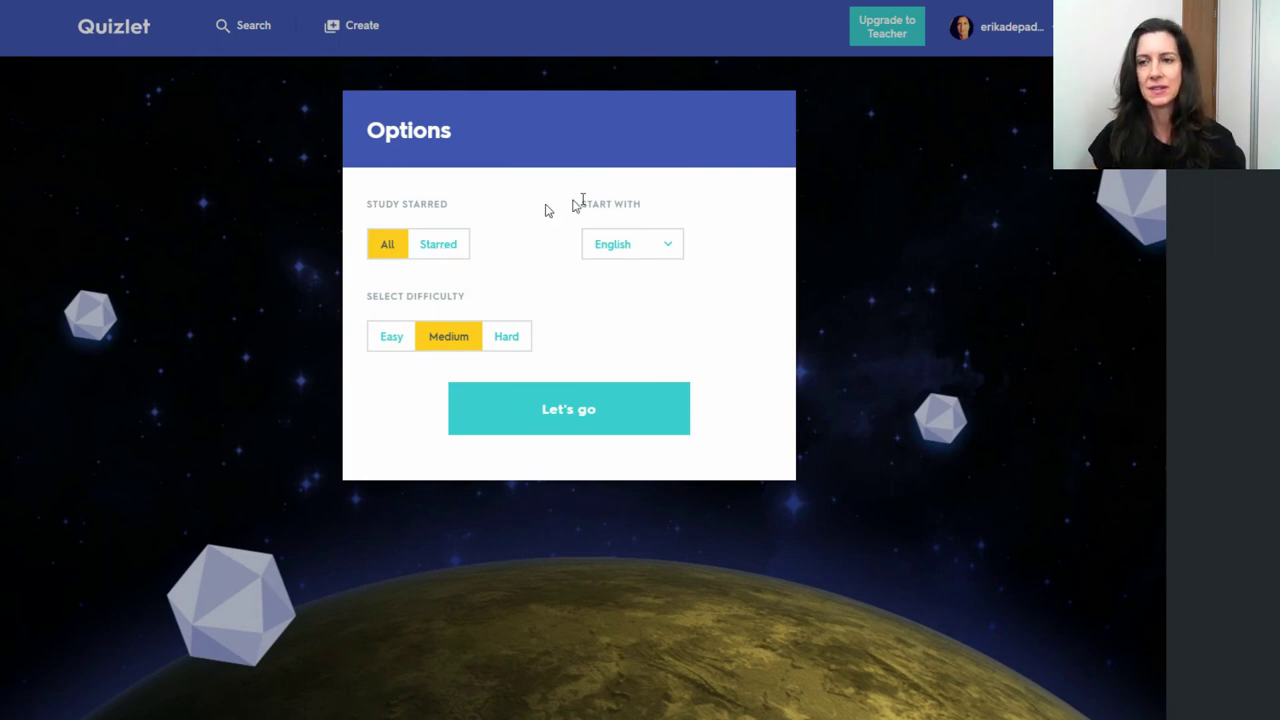
click(571, 416)
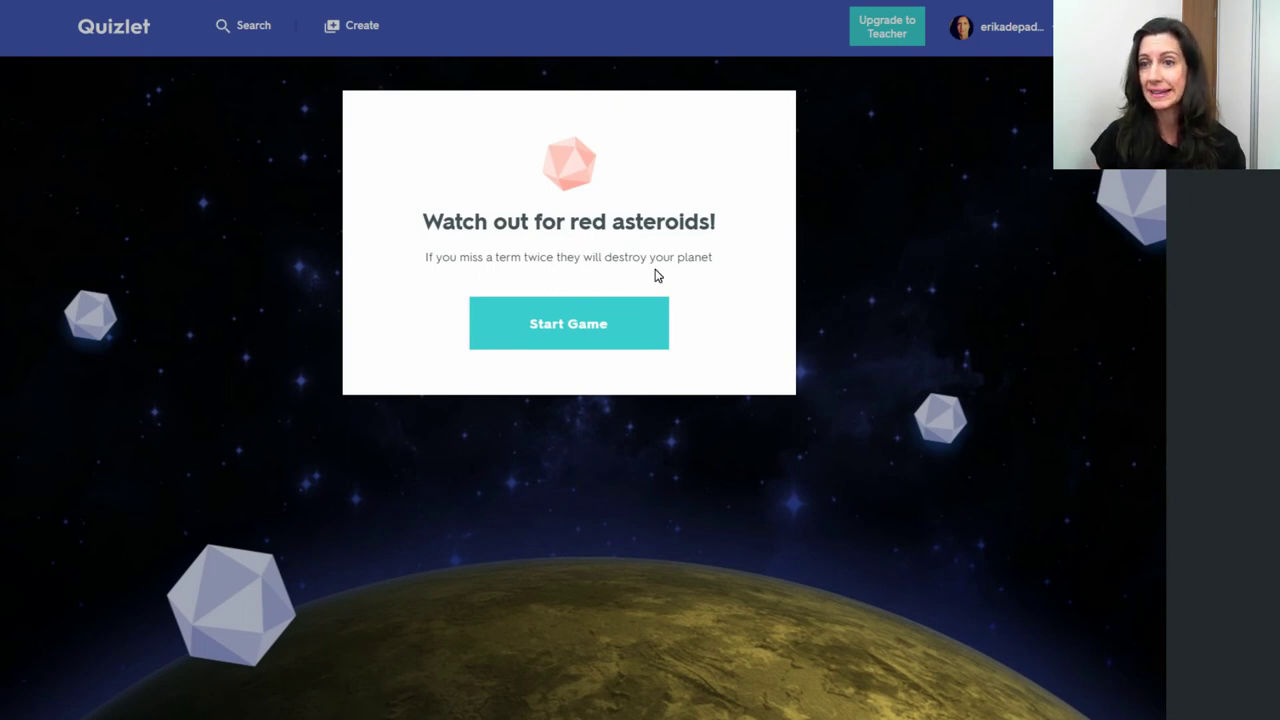
click(551, 328)
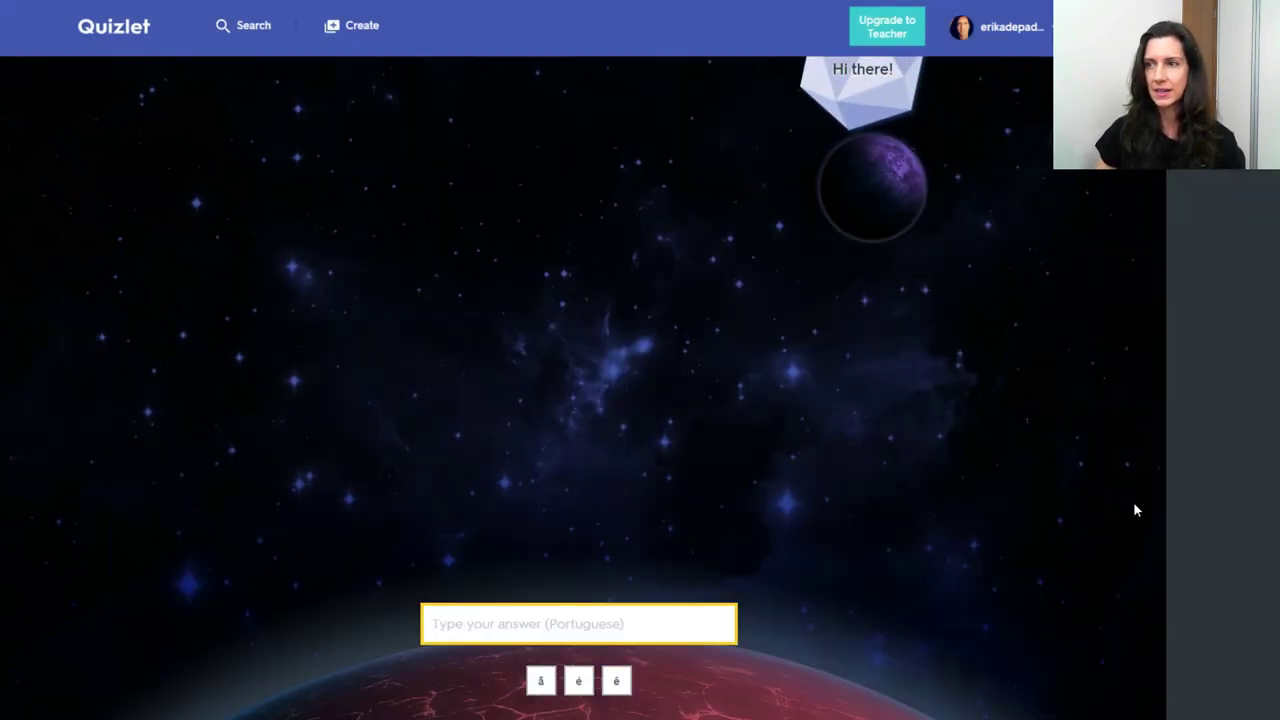
text(oi)
key(Return)
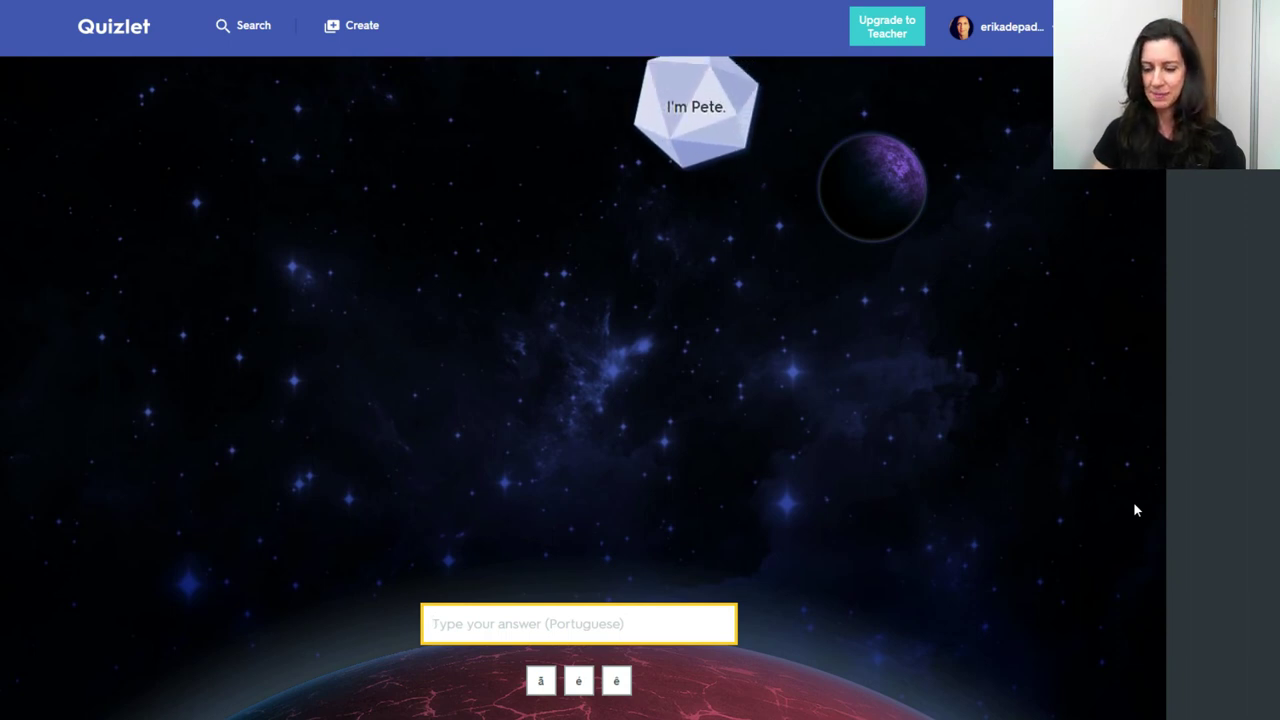
Step: Try "sou o pete", "sou pete" and "Eu sou o pete" as answers to the "I'm Pete." asteroid and return to the set page
text(sou o pete)
key(Return)
text(sou pete)
key(Return)
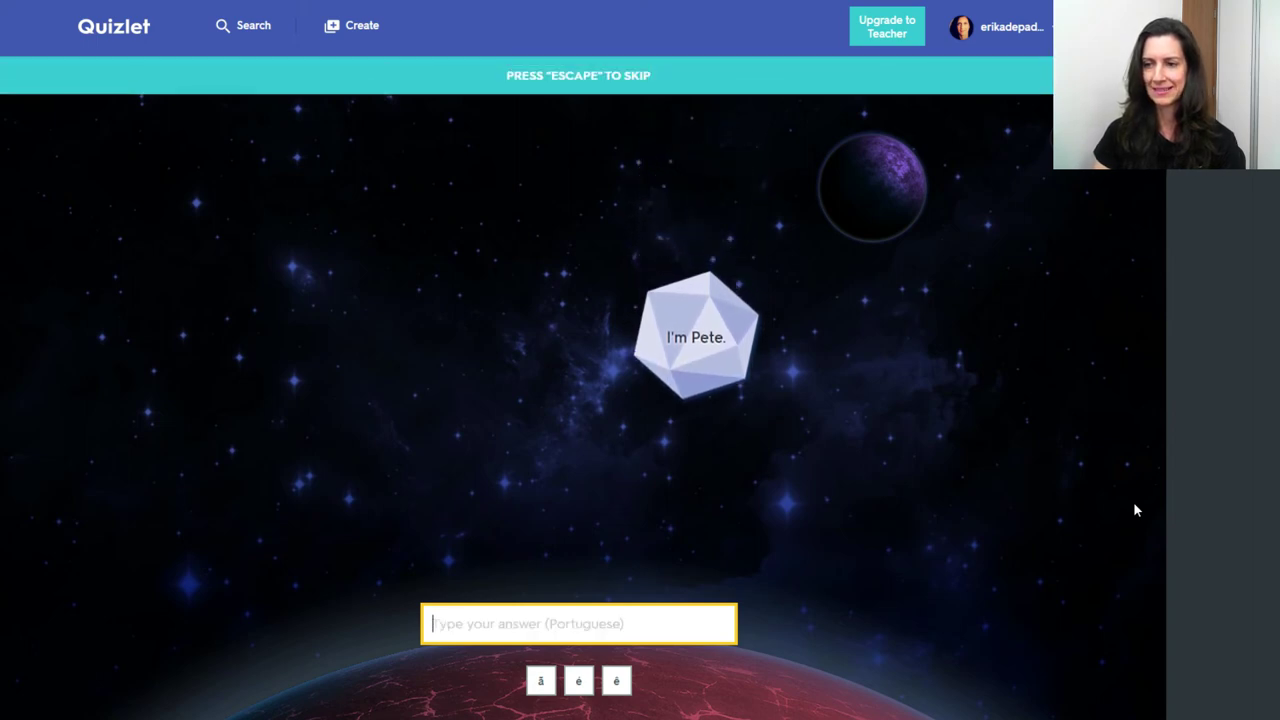
text(Eu sou)
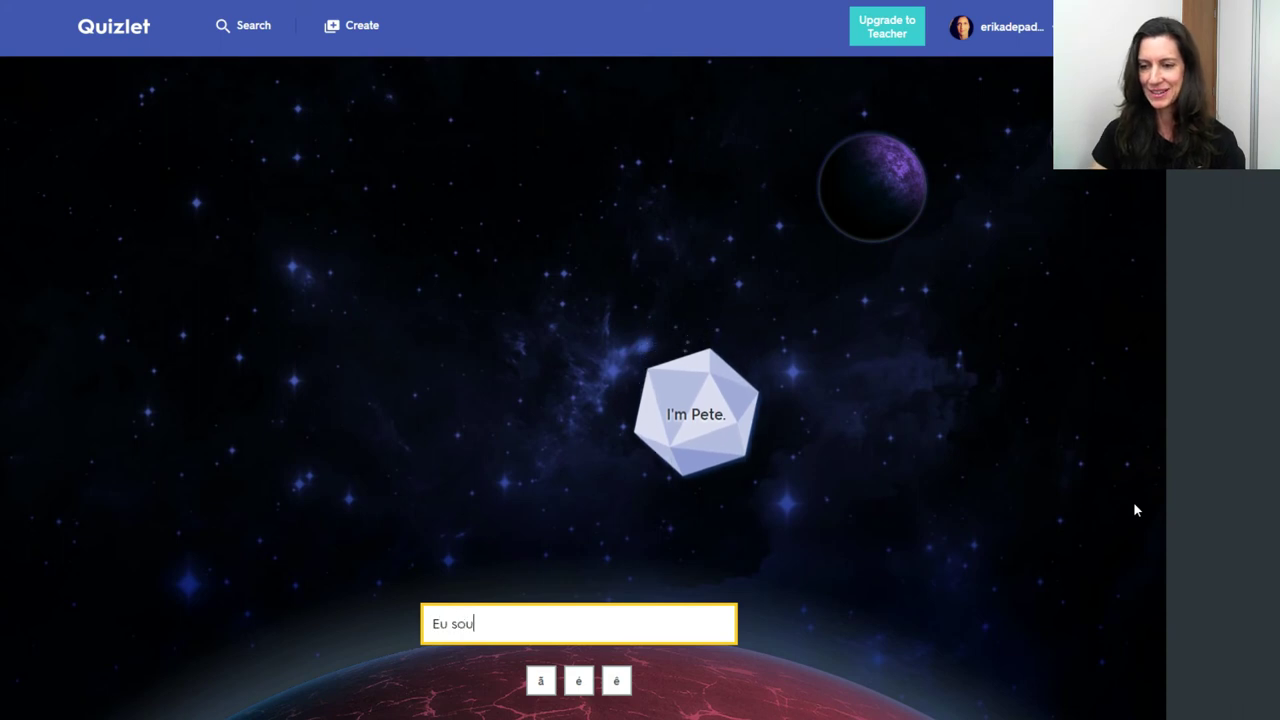
text( o pete)
key(Return)
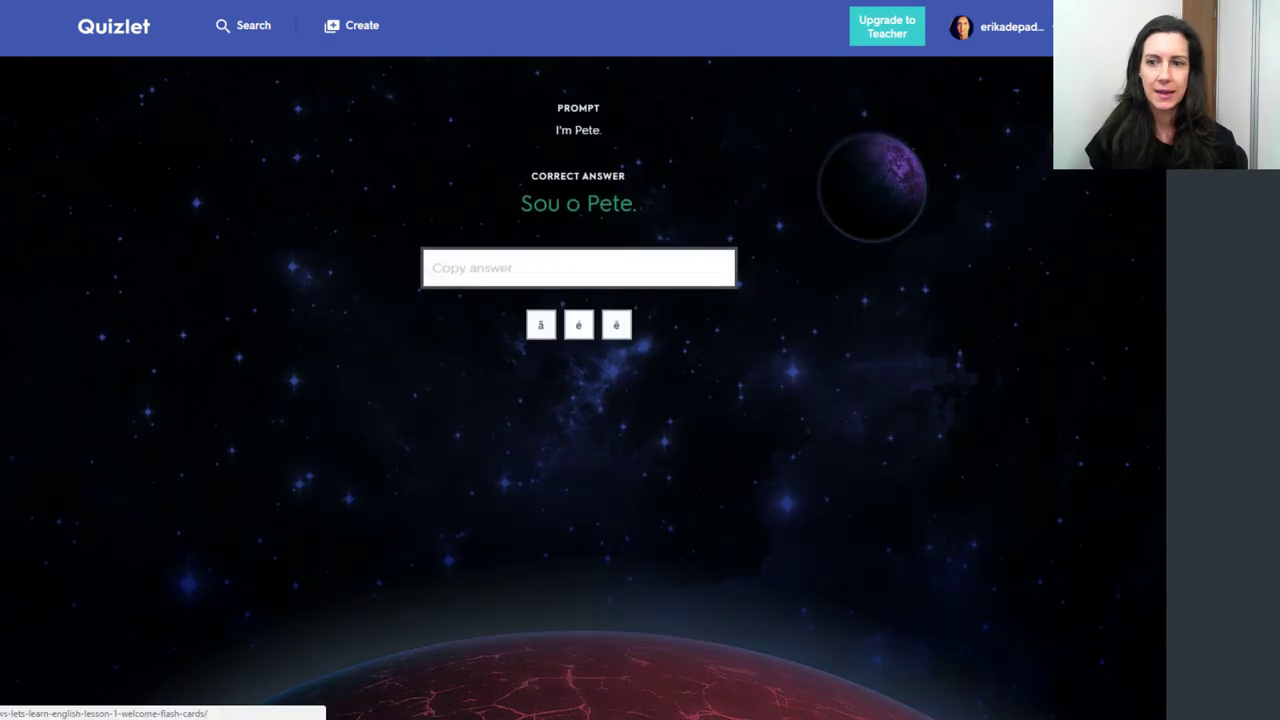
key(alt+Left)
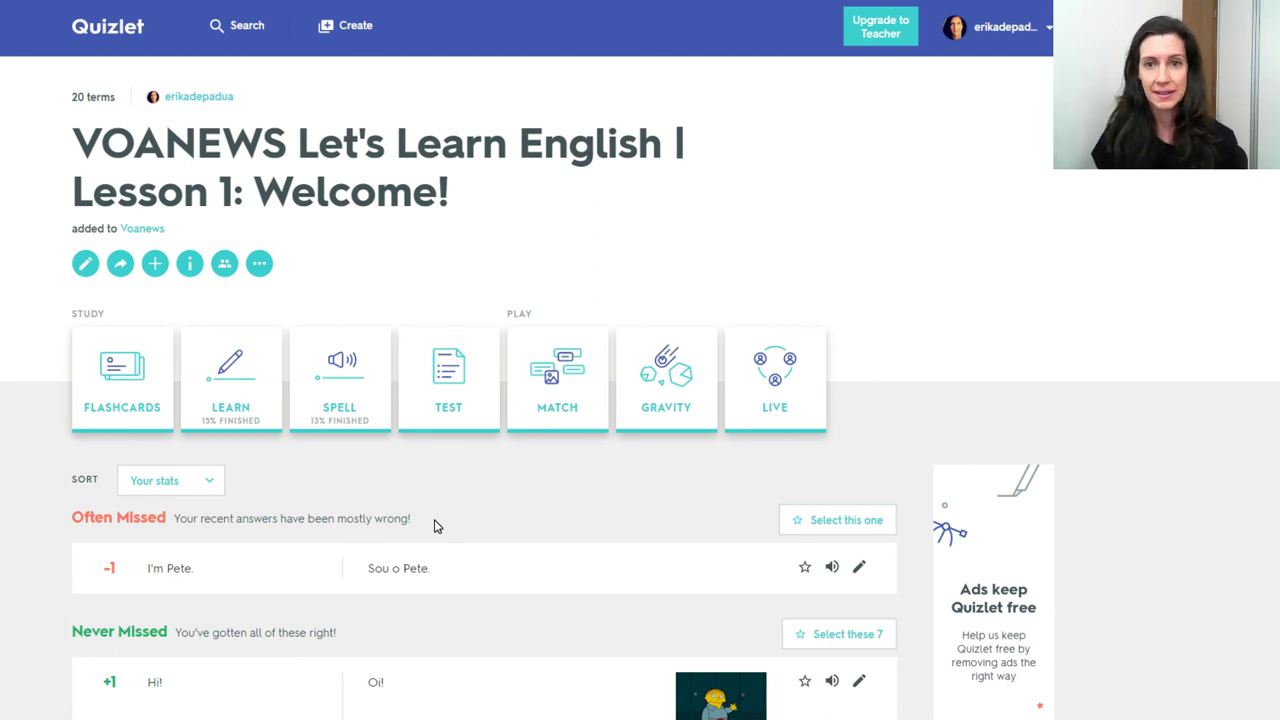
Step: Open the Live classroom game page for a brief look and return to the Lesson 1 set page
scroll(435, 526, down, 1)
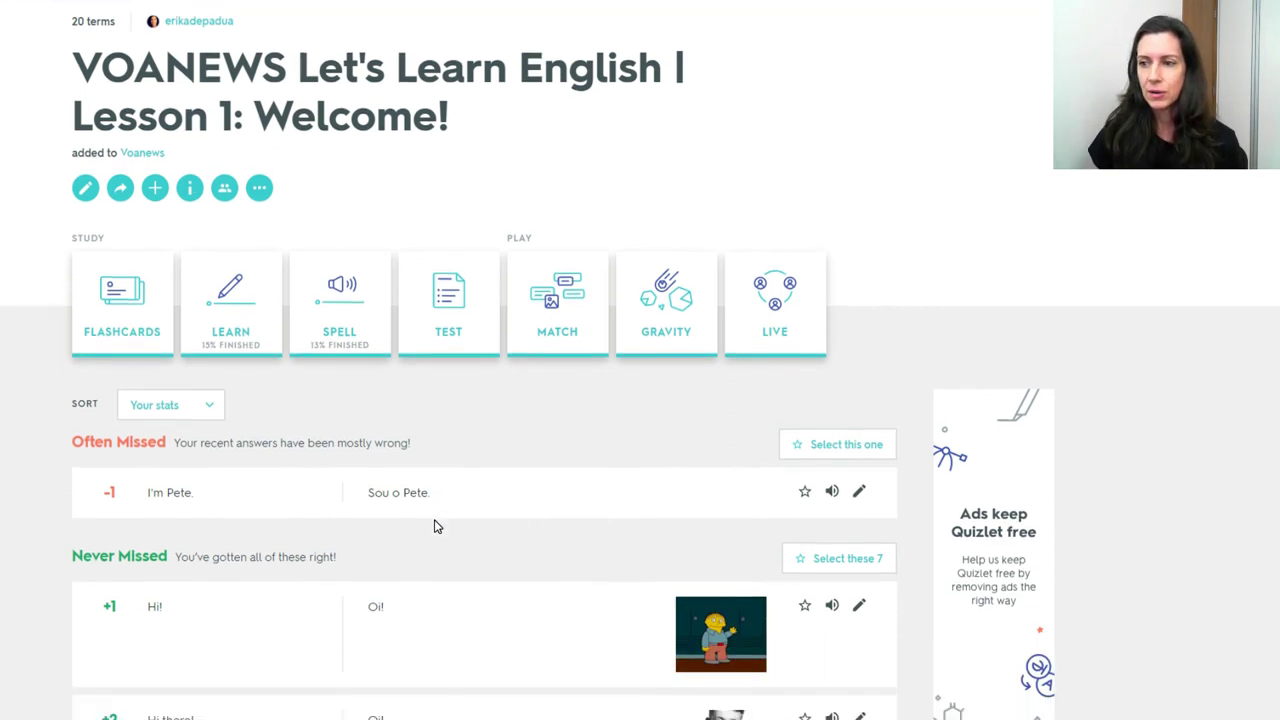
click(762, 313)
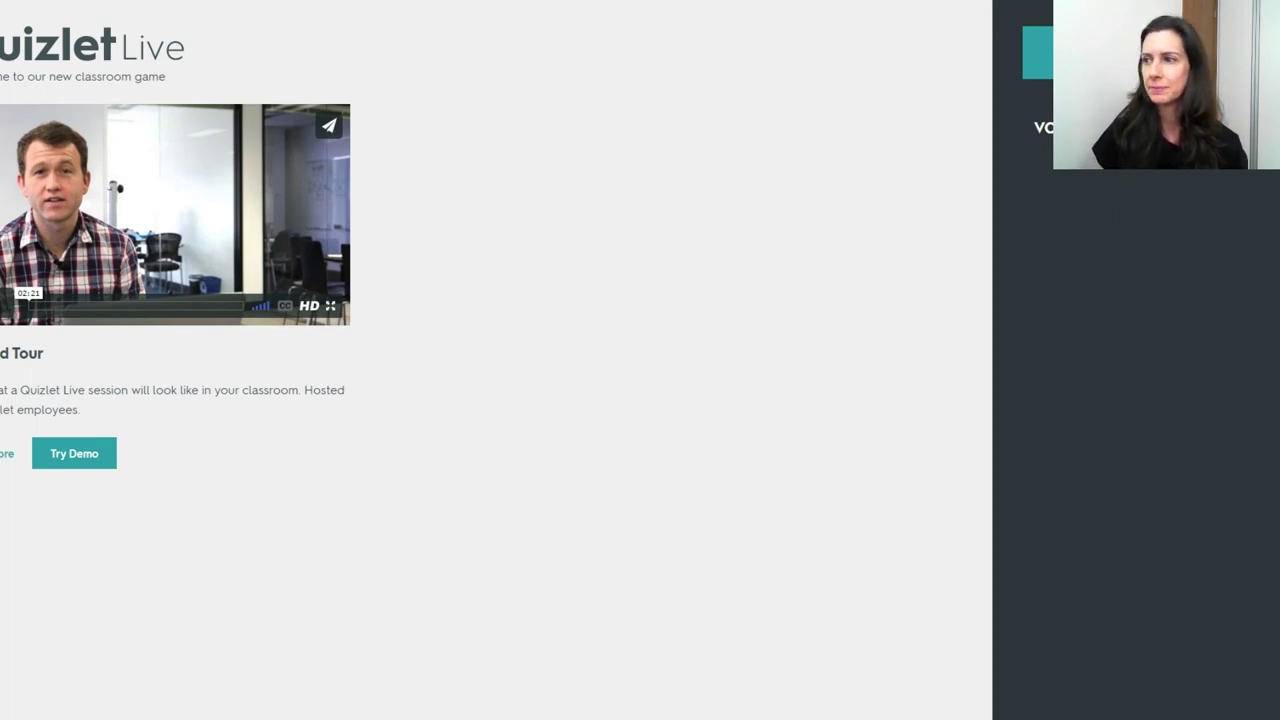
key(alt+Left)
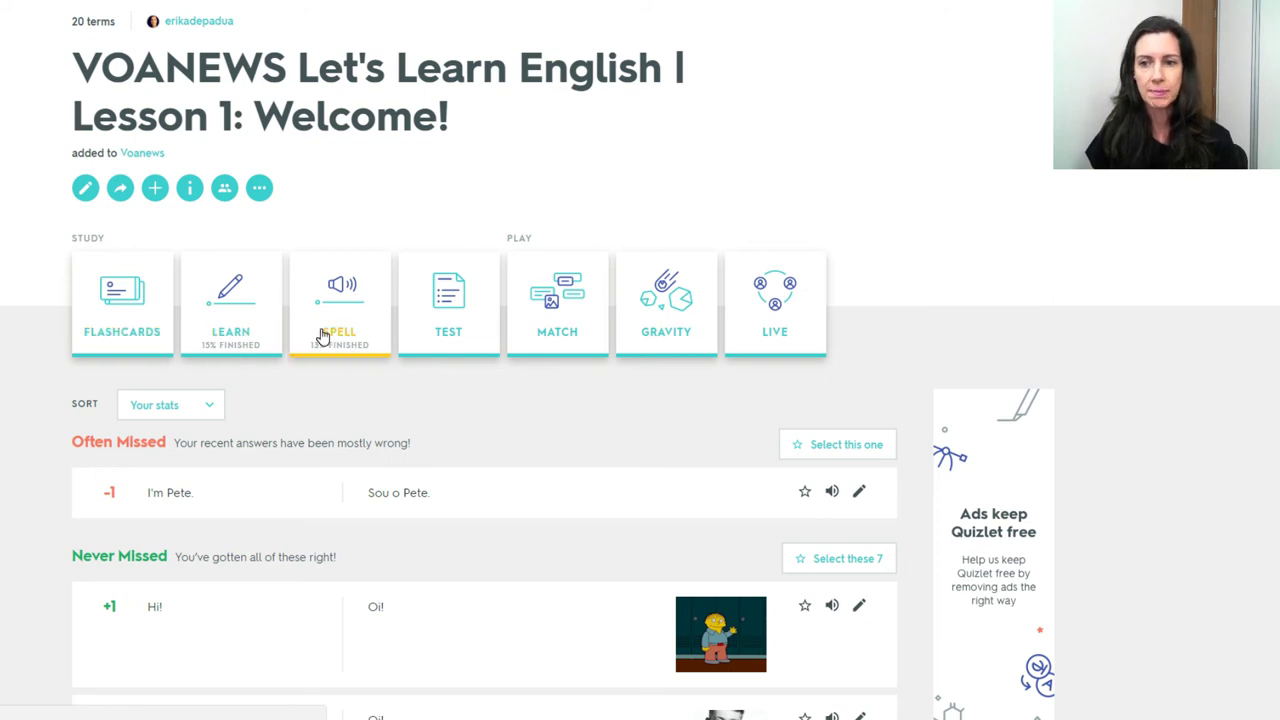
scroll(445, 342, up, 1)
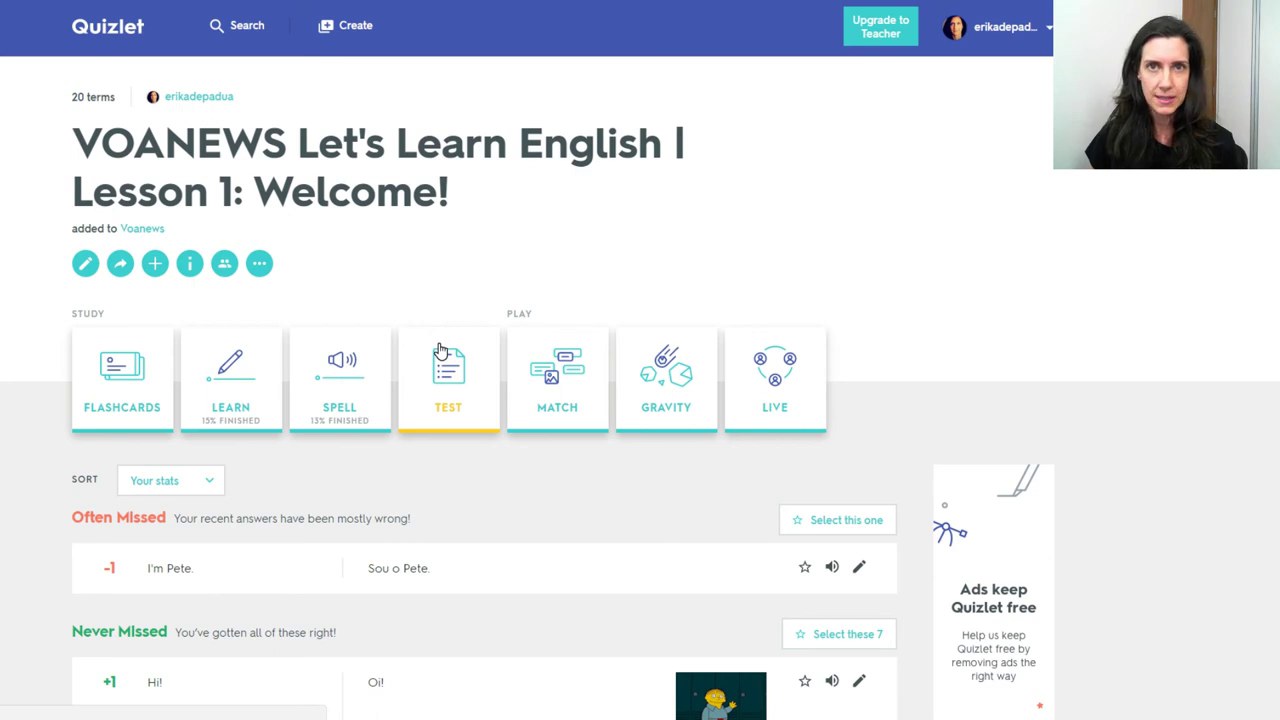
Step: Open the blank form for creating a new study set
click(360, 33)
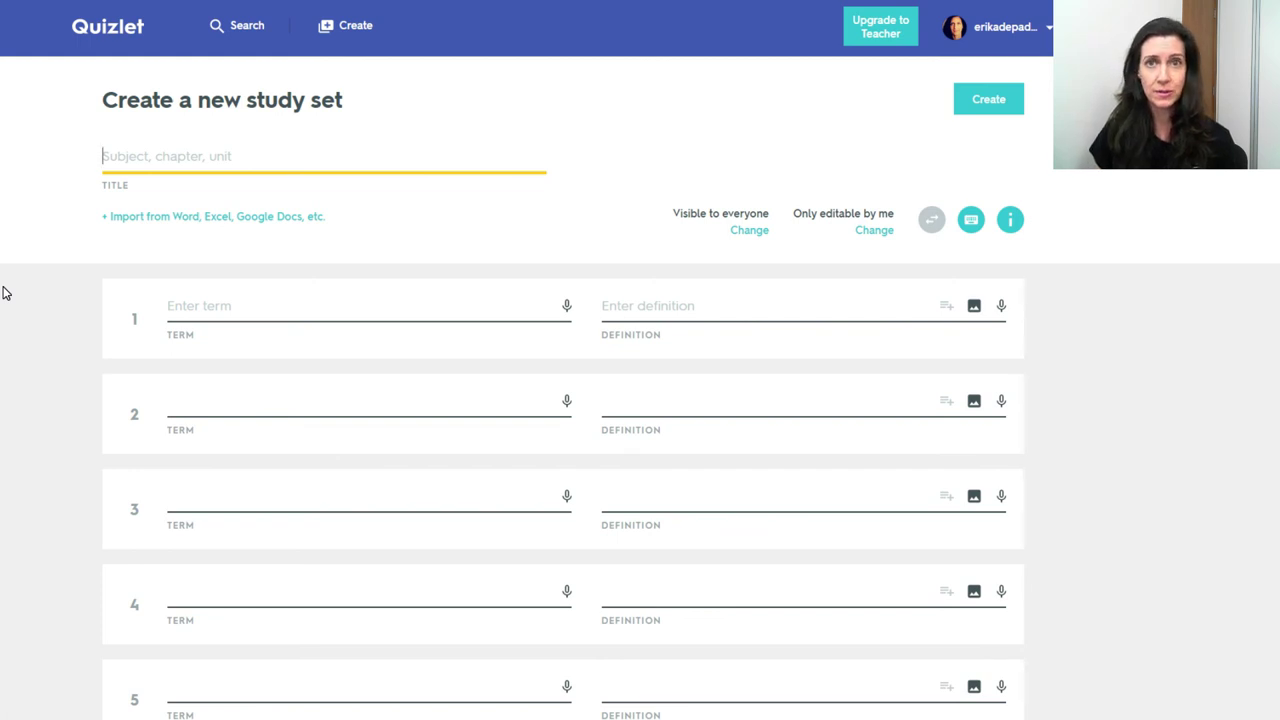
Step: Title the new study set "Pets"
text(Pets)
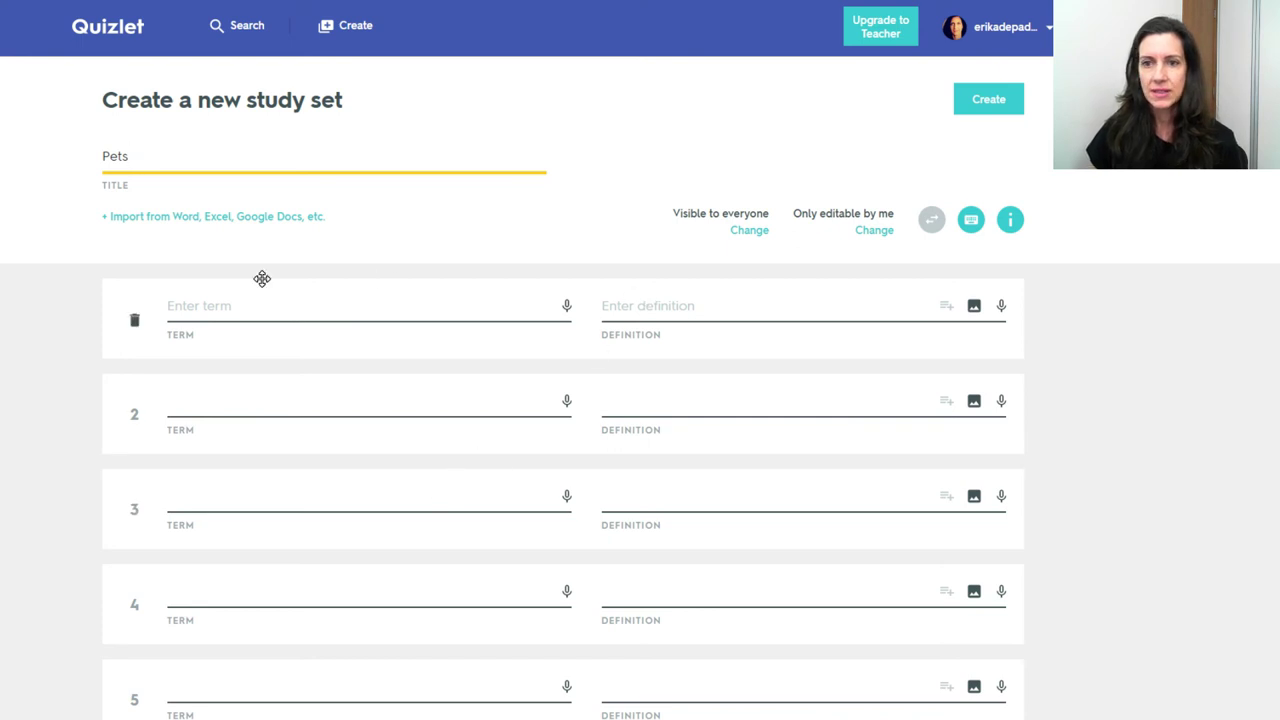
click(160, 222)
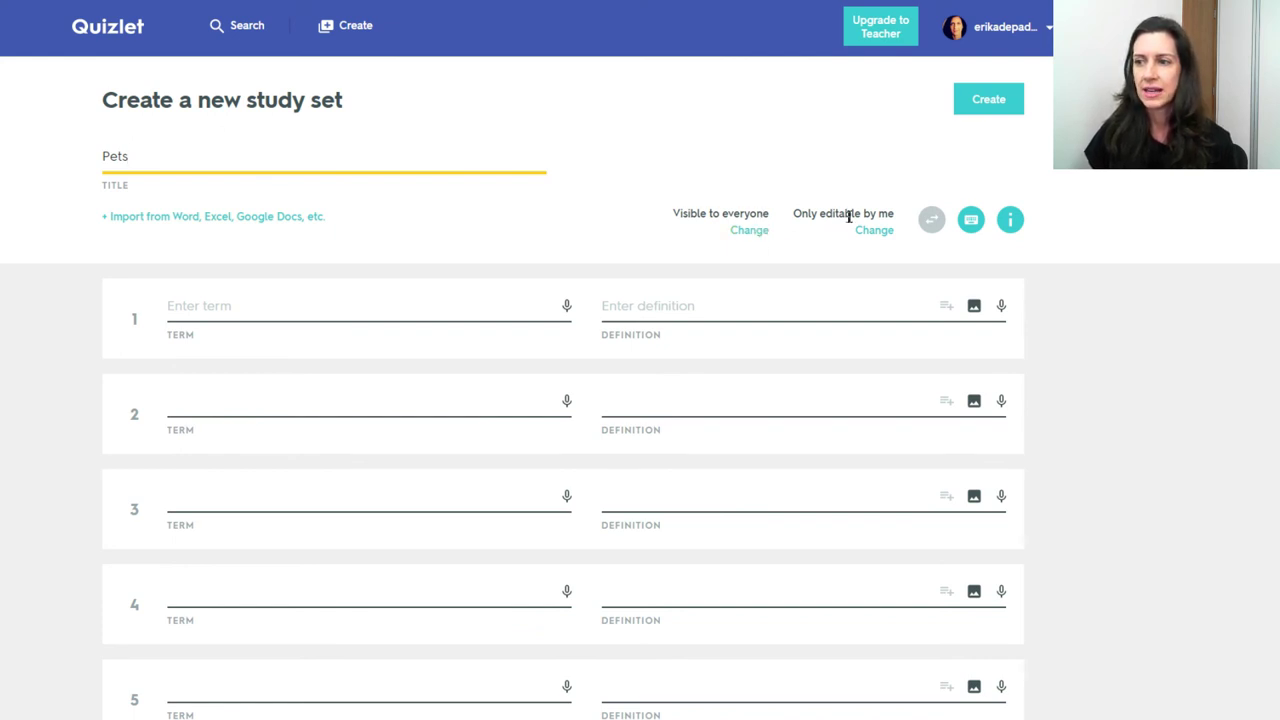
Step: View the choices for who can edit the set and close the options without saving
click(878, 233)
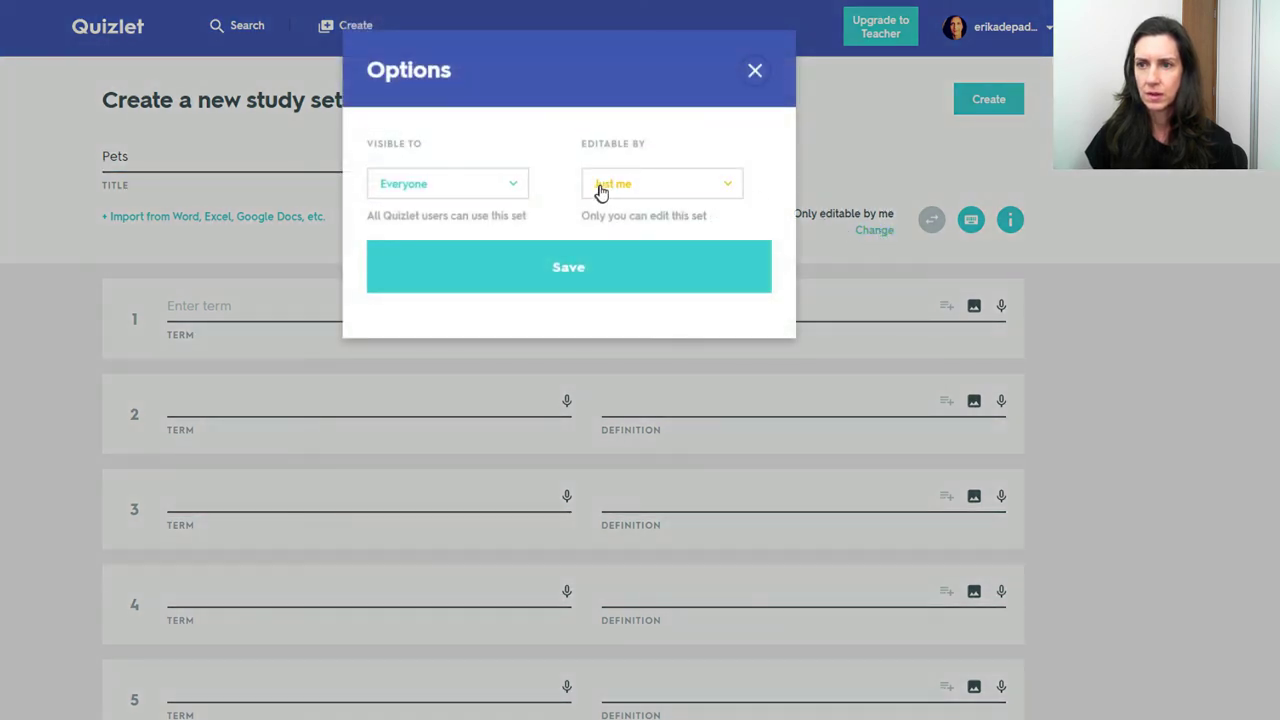
click(710, 190)
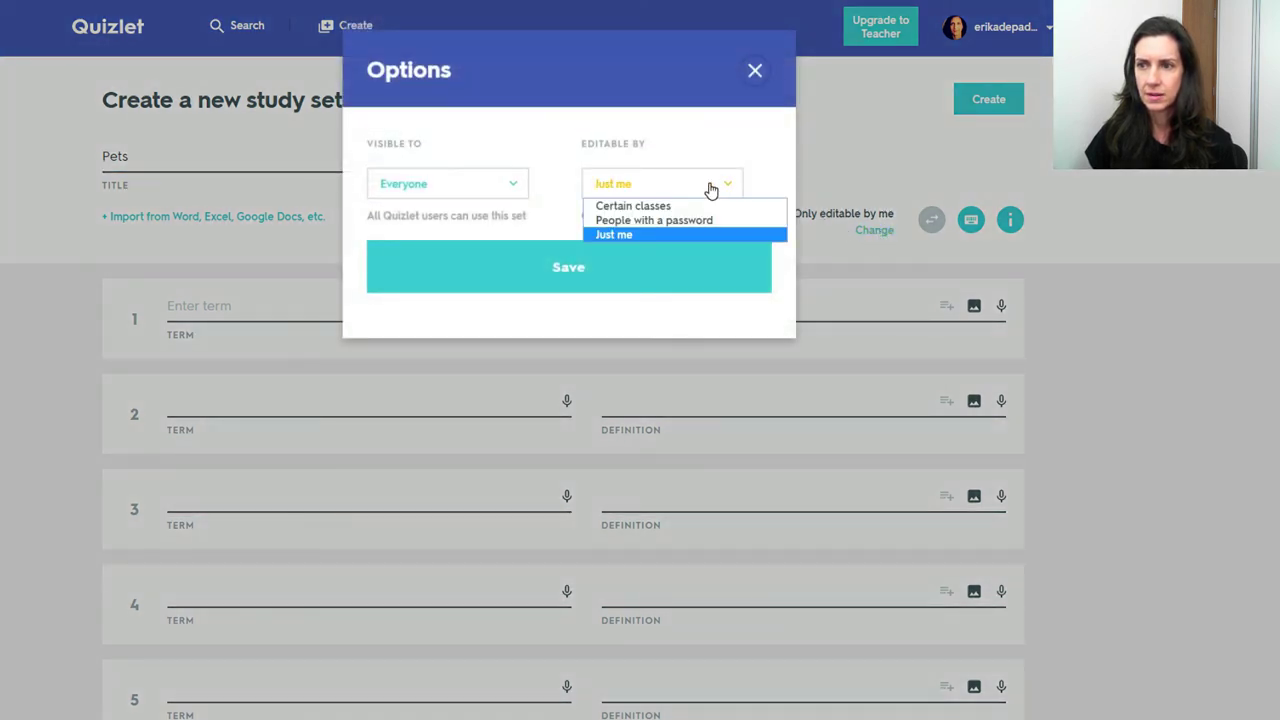
click(756, 70)
click(756, 70)
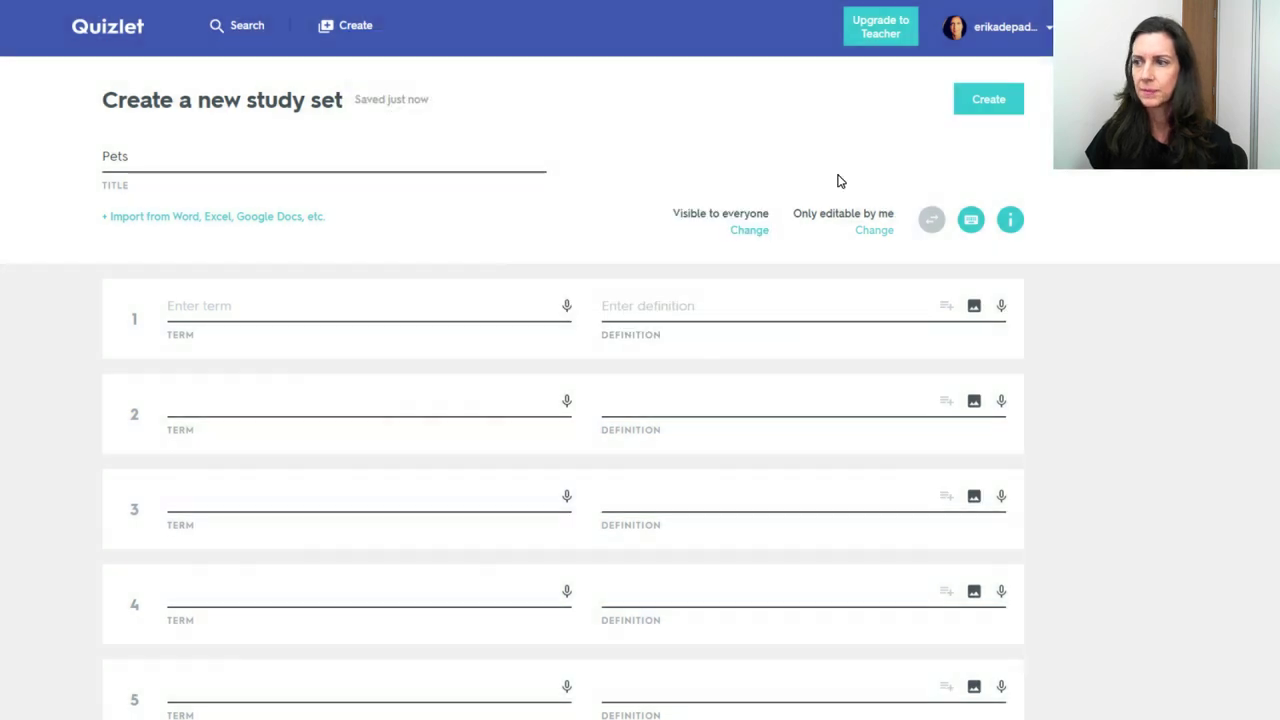
Step: Enter "cachorro" as the first card's term and set the term language to Portuguese
click(199, 309)
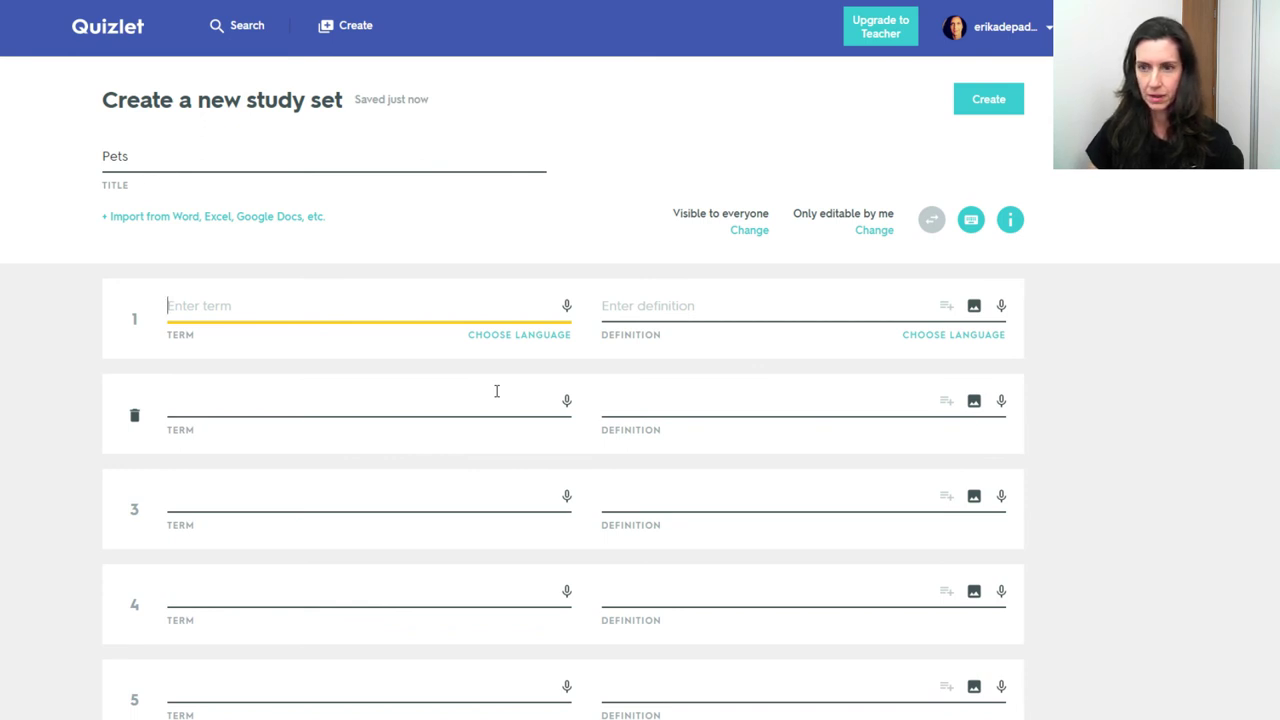
text(cachorro)
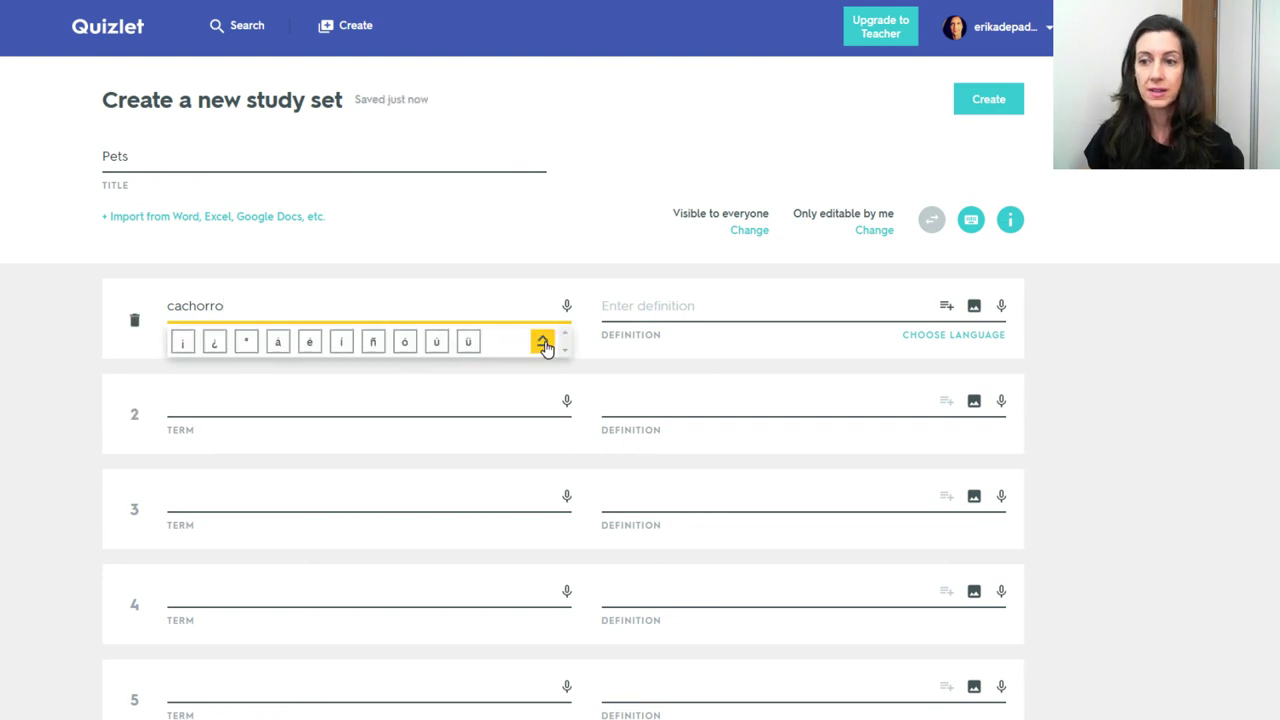
click(484, 381)
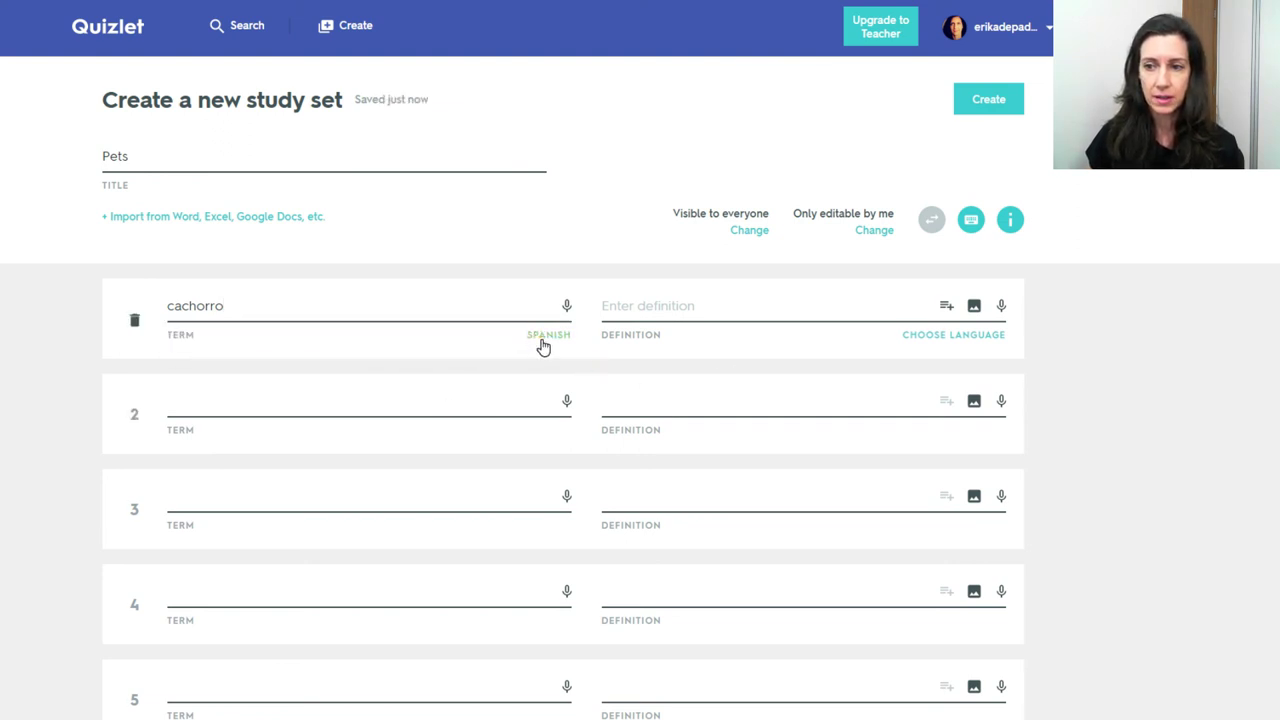
click(546, 338)
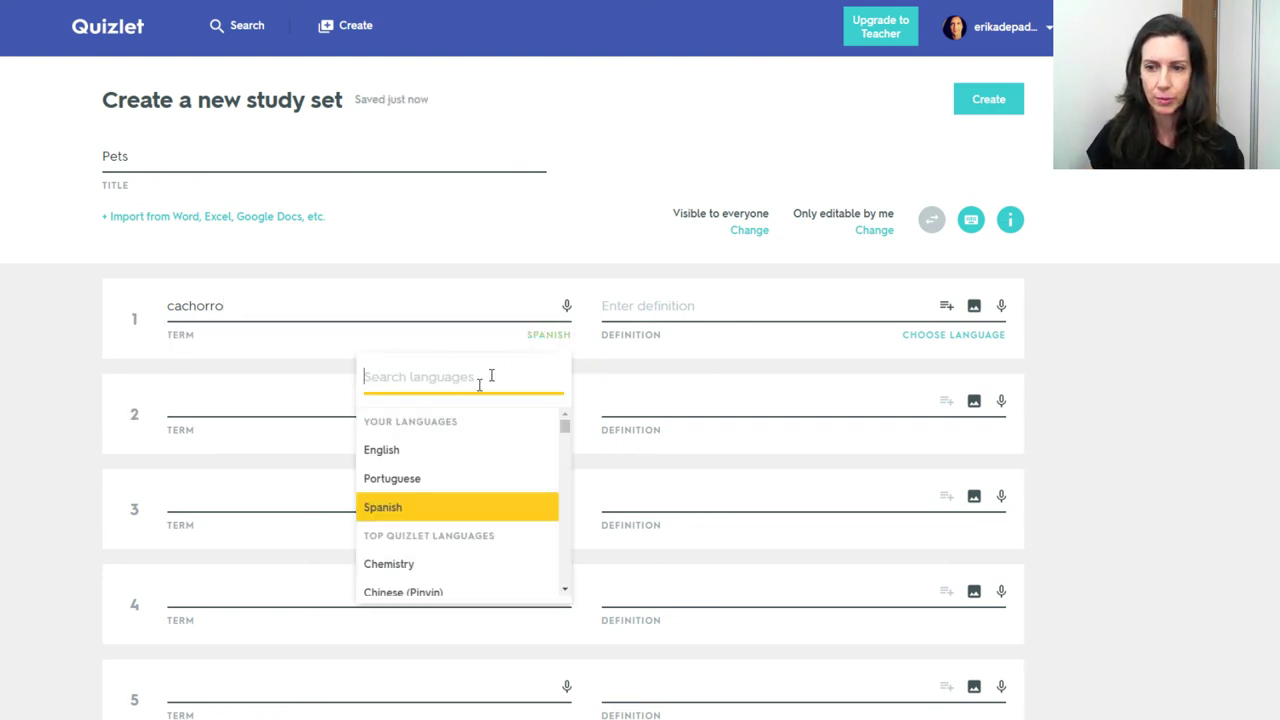
click(417, 475)
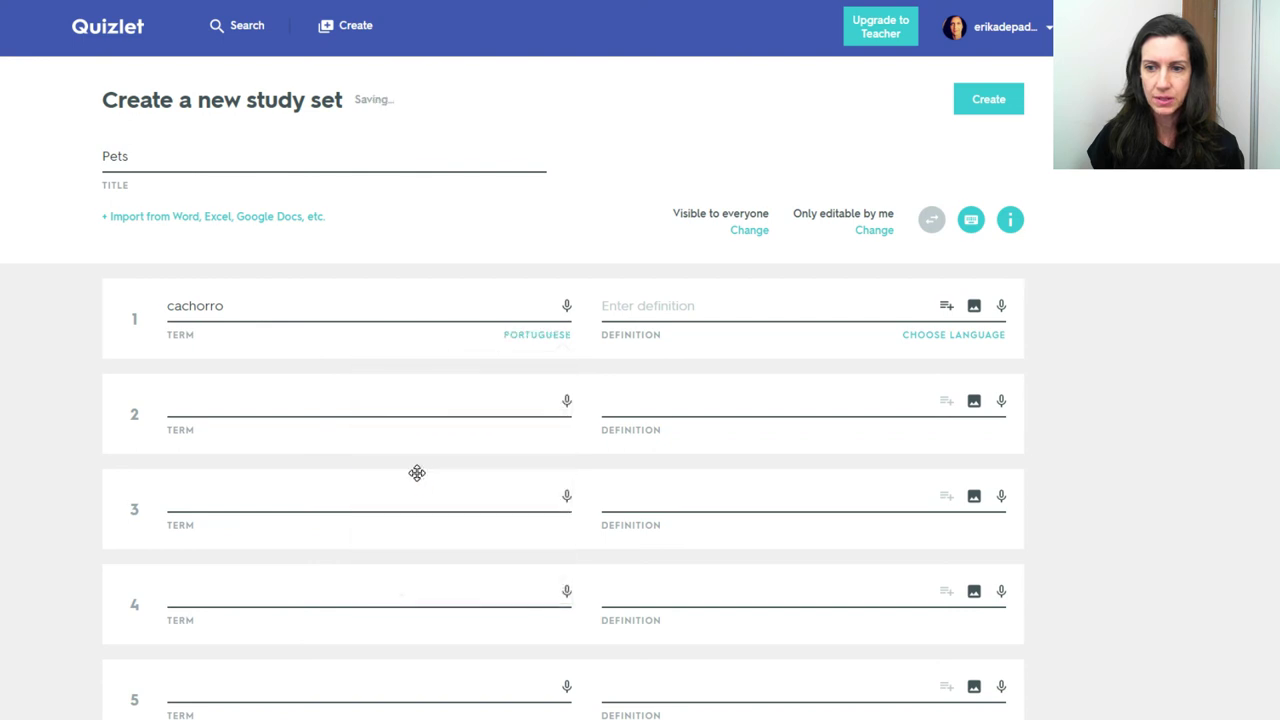
Step: Set the definition language to English and enter "dog" as the first card's definition
click(929, 338)
click(843, 450)
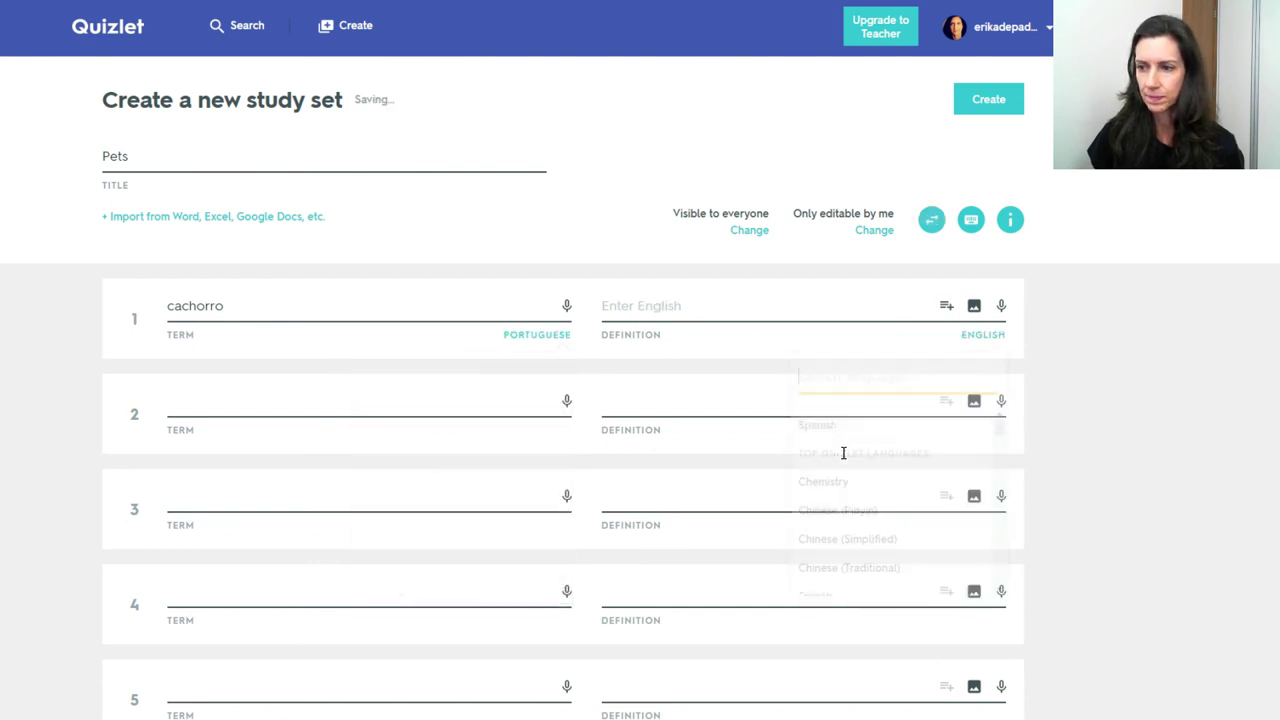
click(659, 305)
text(dog)
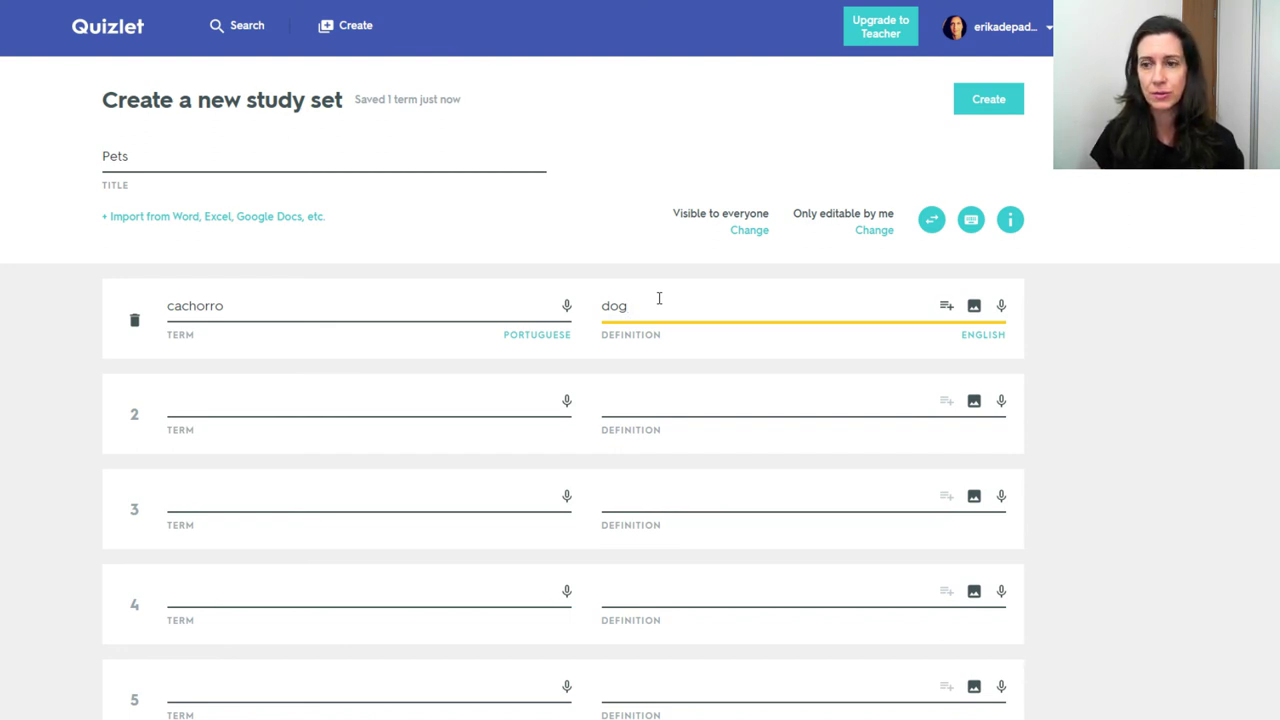
Step: Fill the second card with the term "gato", the auto-define suggestion "cat" and the first suggested cat image
click(306, 400)
text(gato)
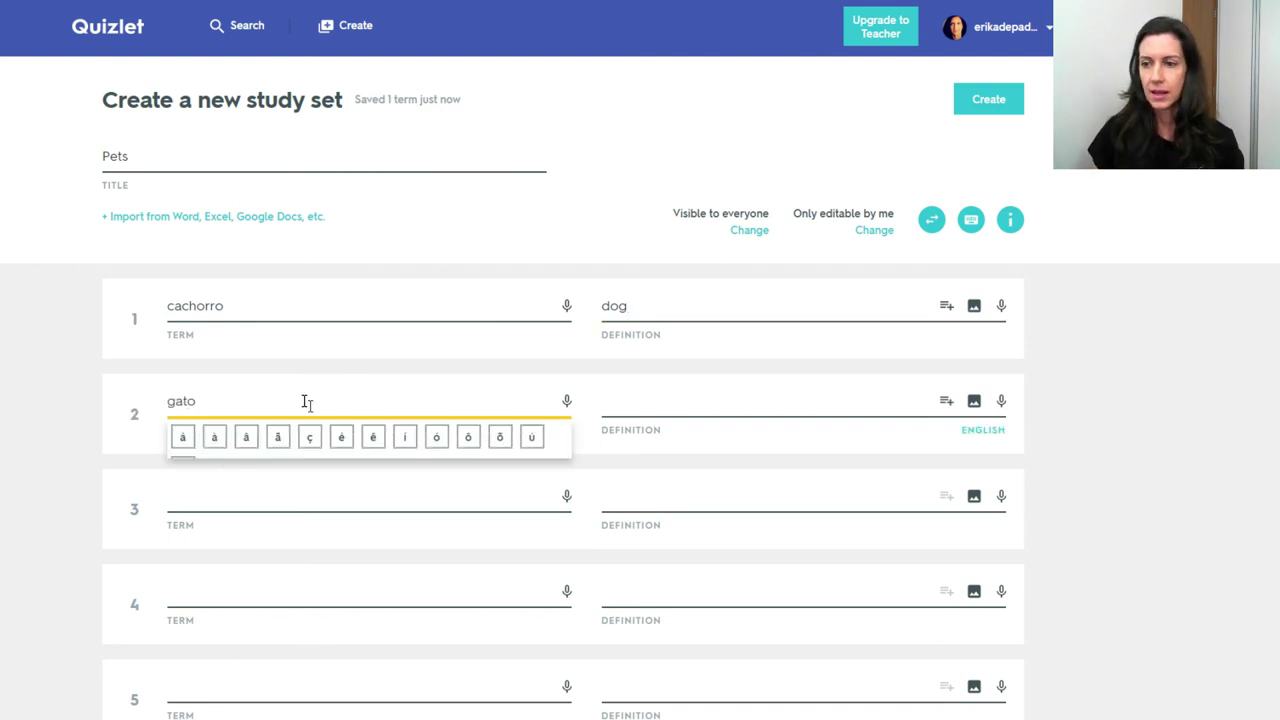
click(945, 405)
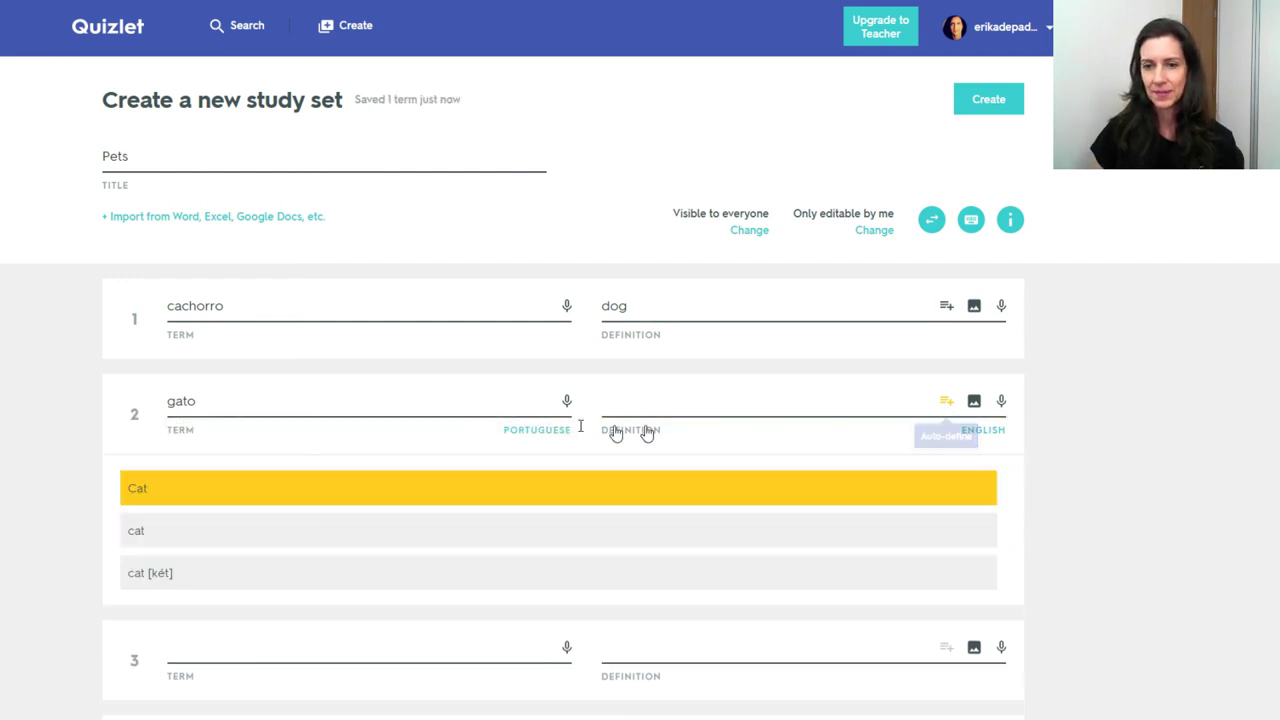
click(169, 531)
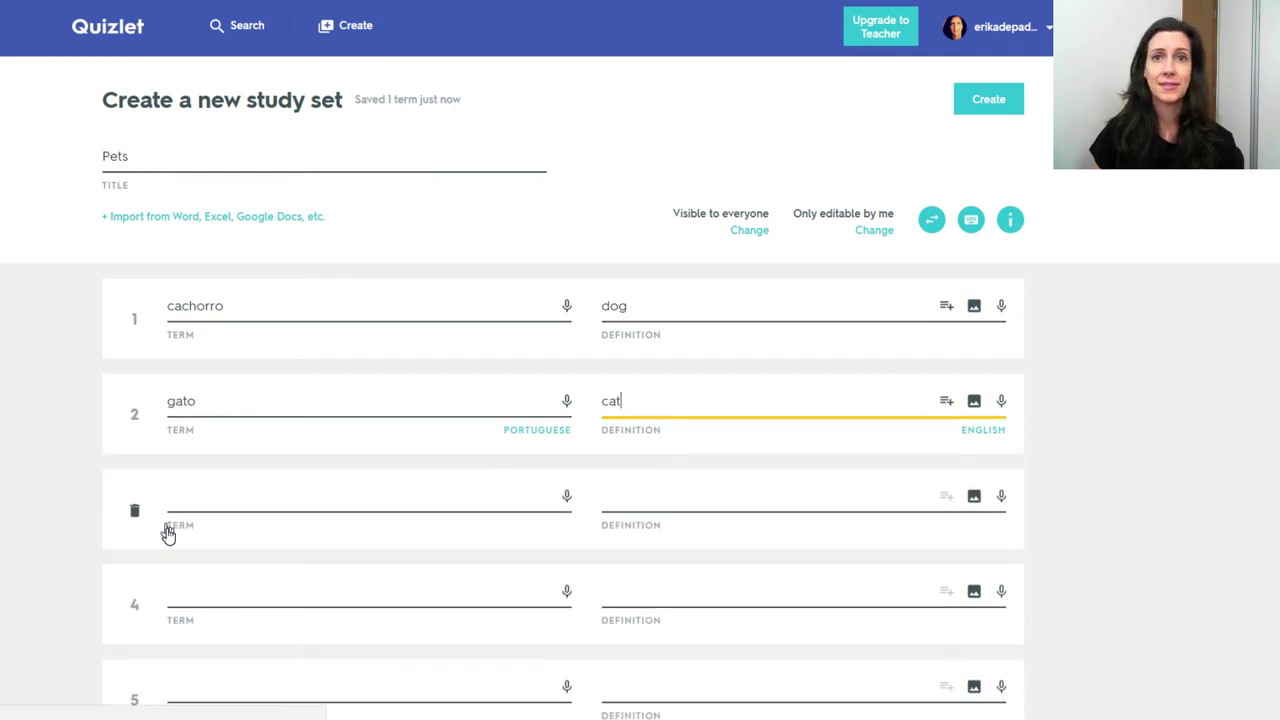
scroll(766, 480, down, 1)
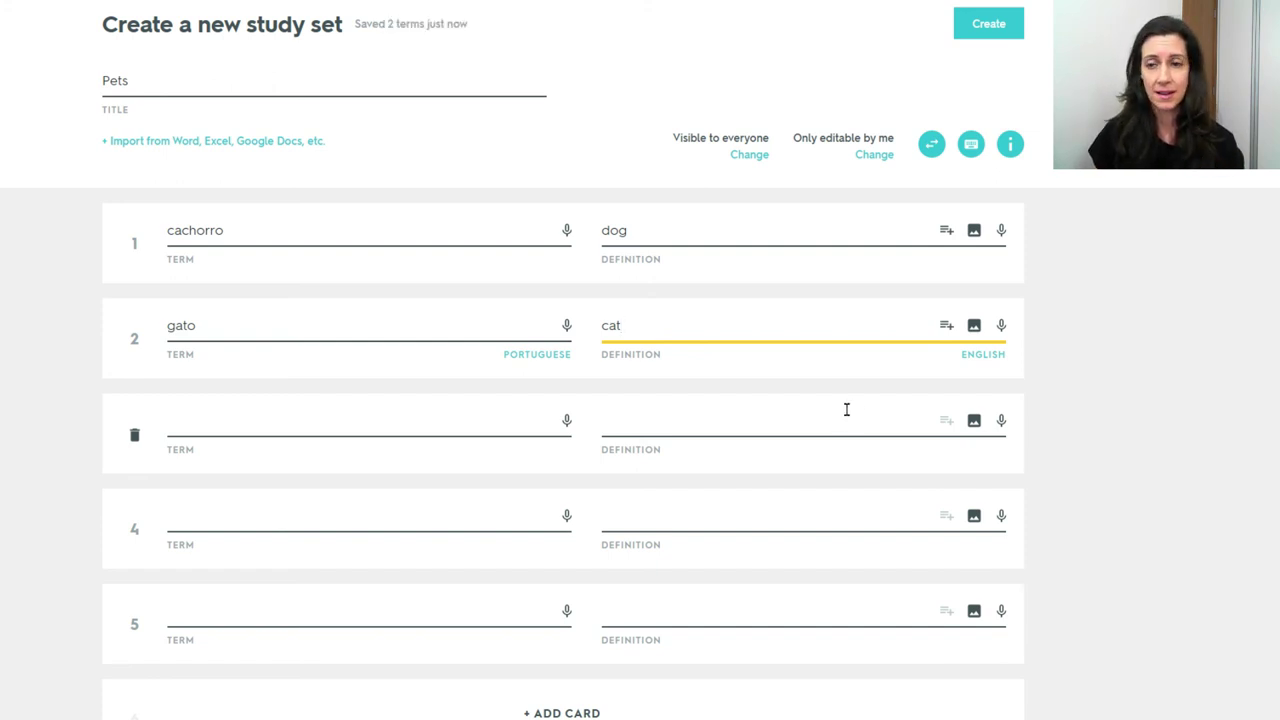
click(974, 327)
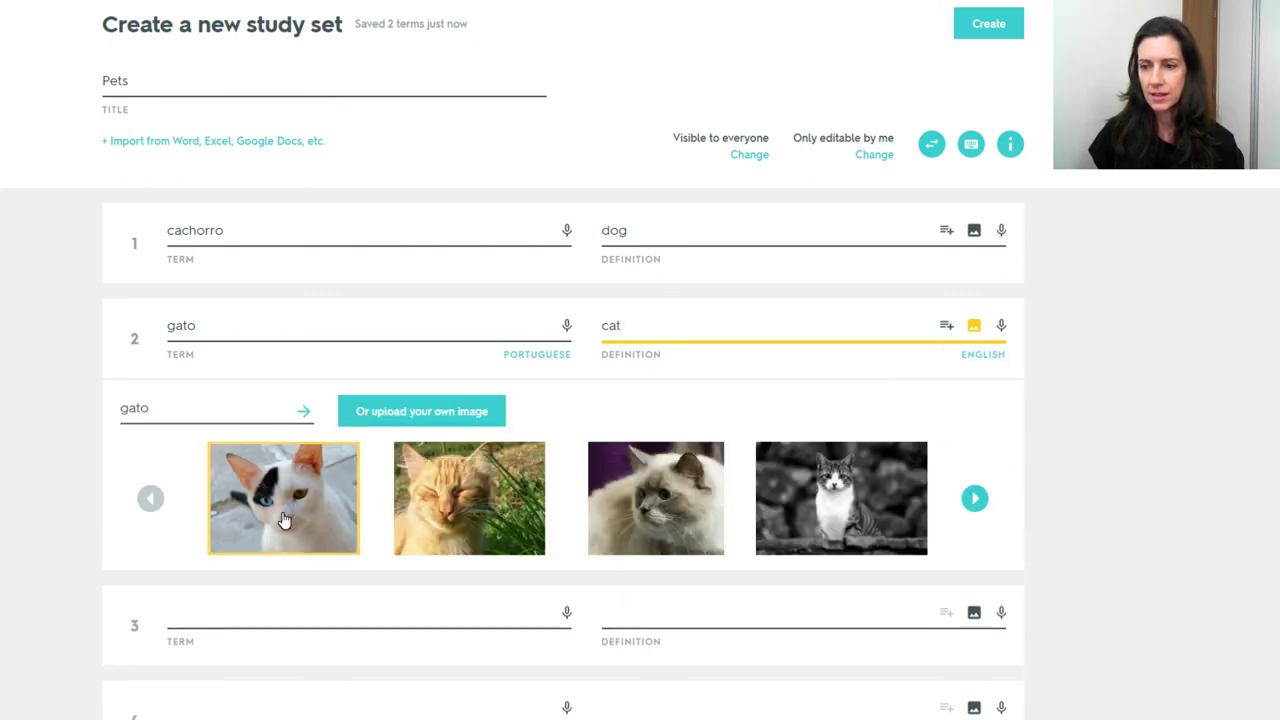
click(314, 508)
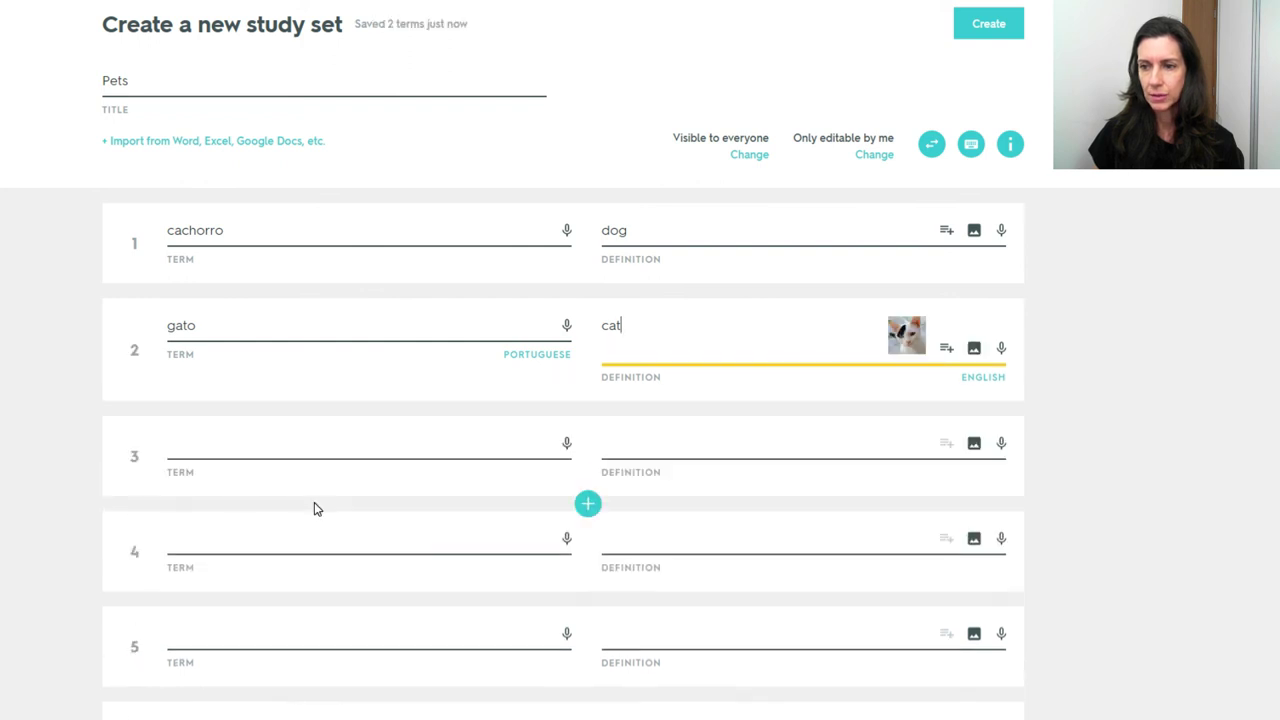
Step: Fill the third card with the term "pássaro", the auto-define suggestion "bird" and the first suggested bird image
scroll(694, 463, down, 1)
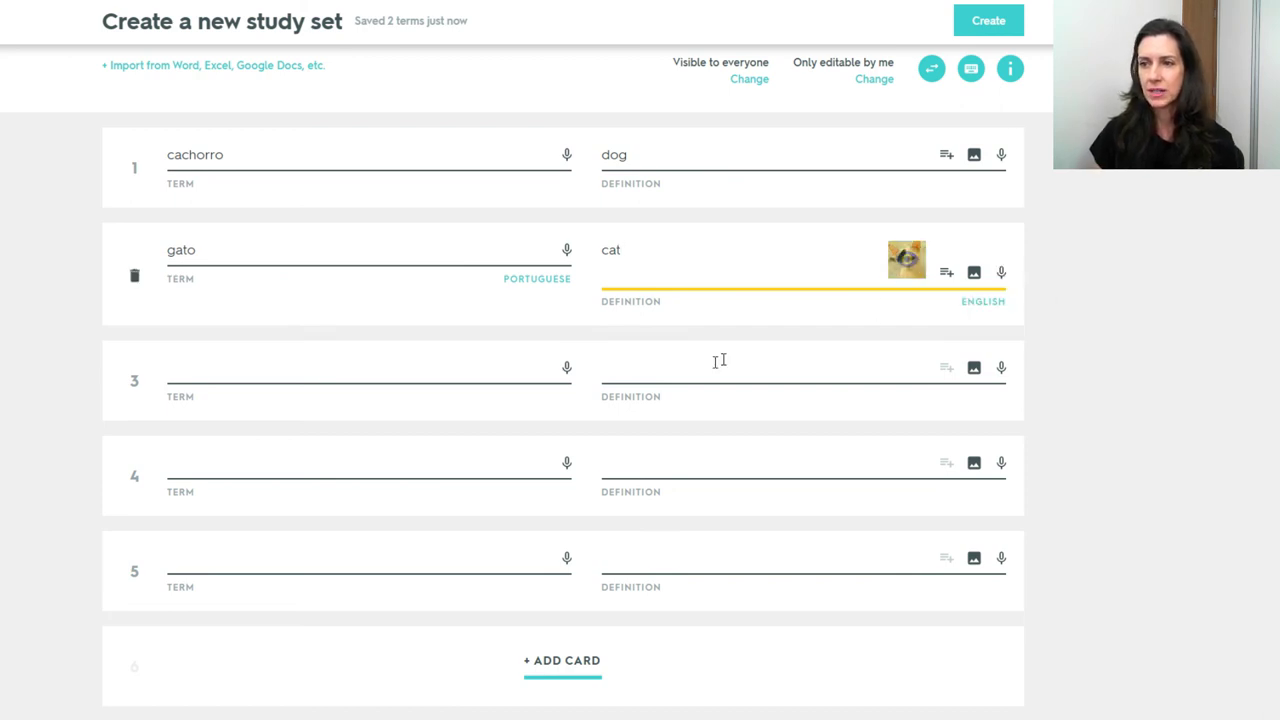
click(269, 362)
text(pássaro)
click(946, 372)
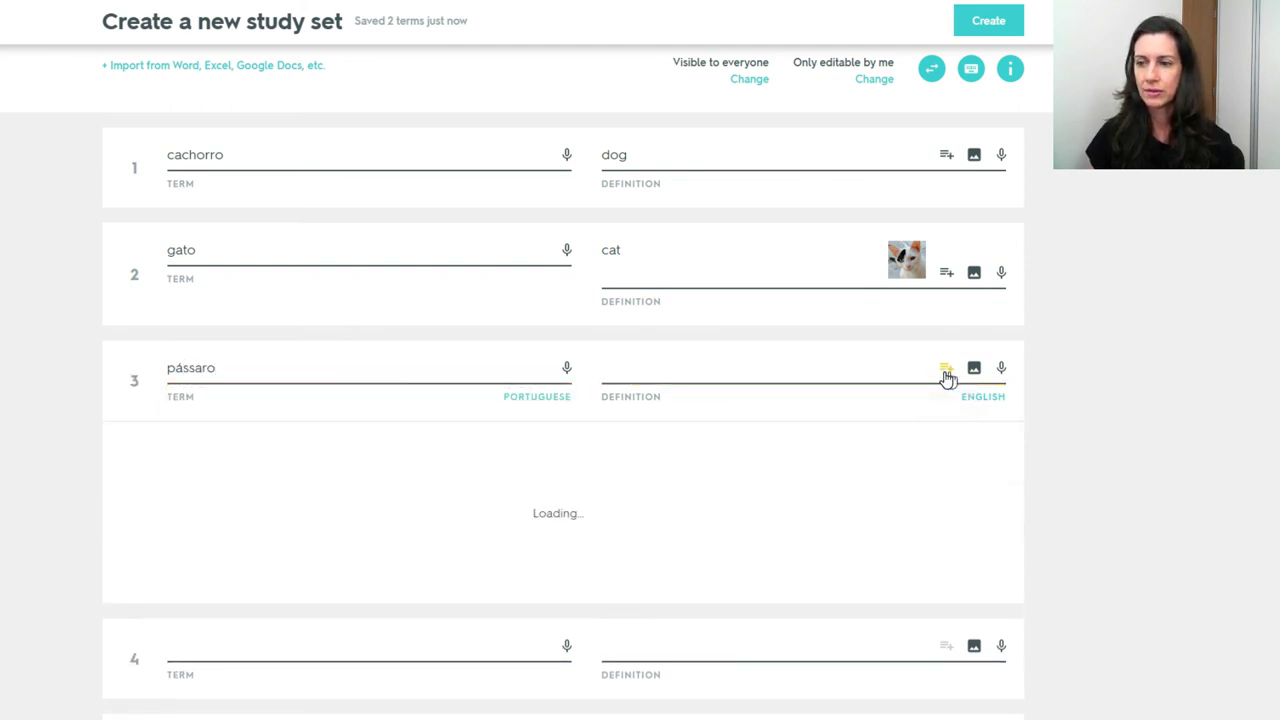
click(172, 460)
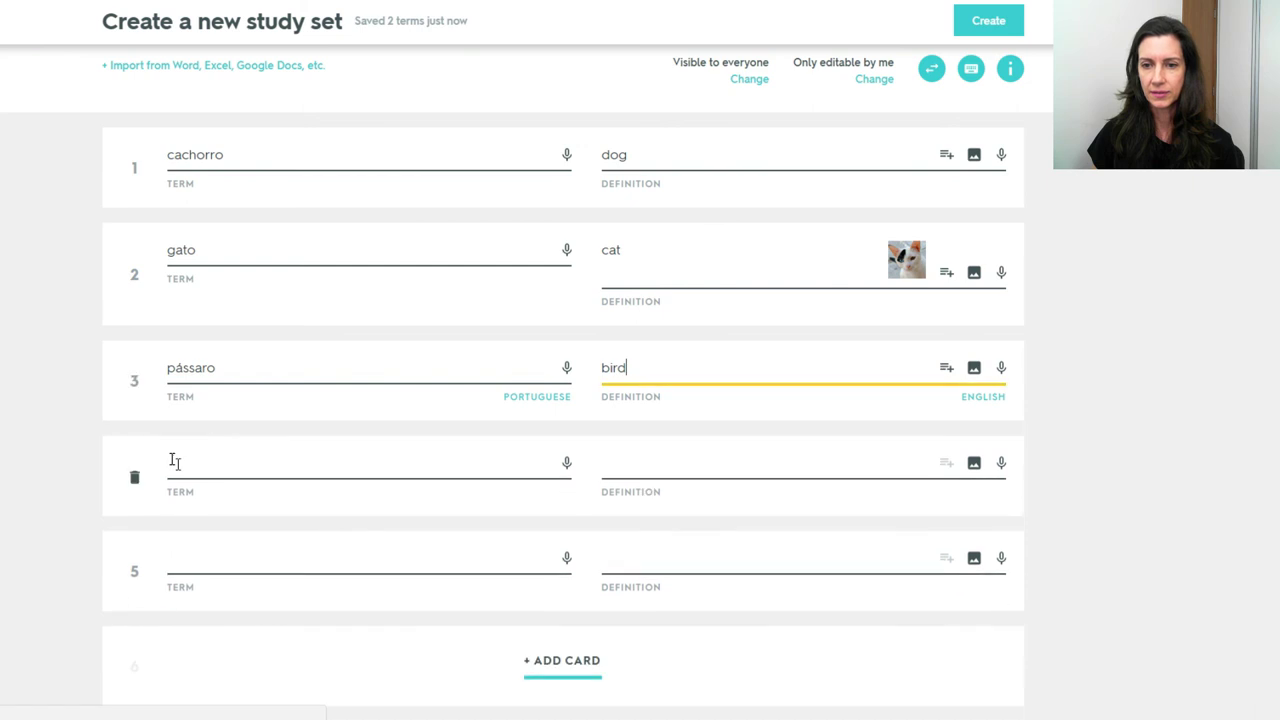
click(974, 370)
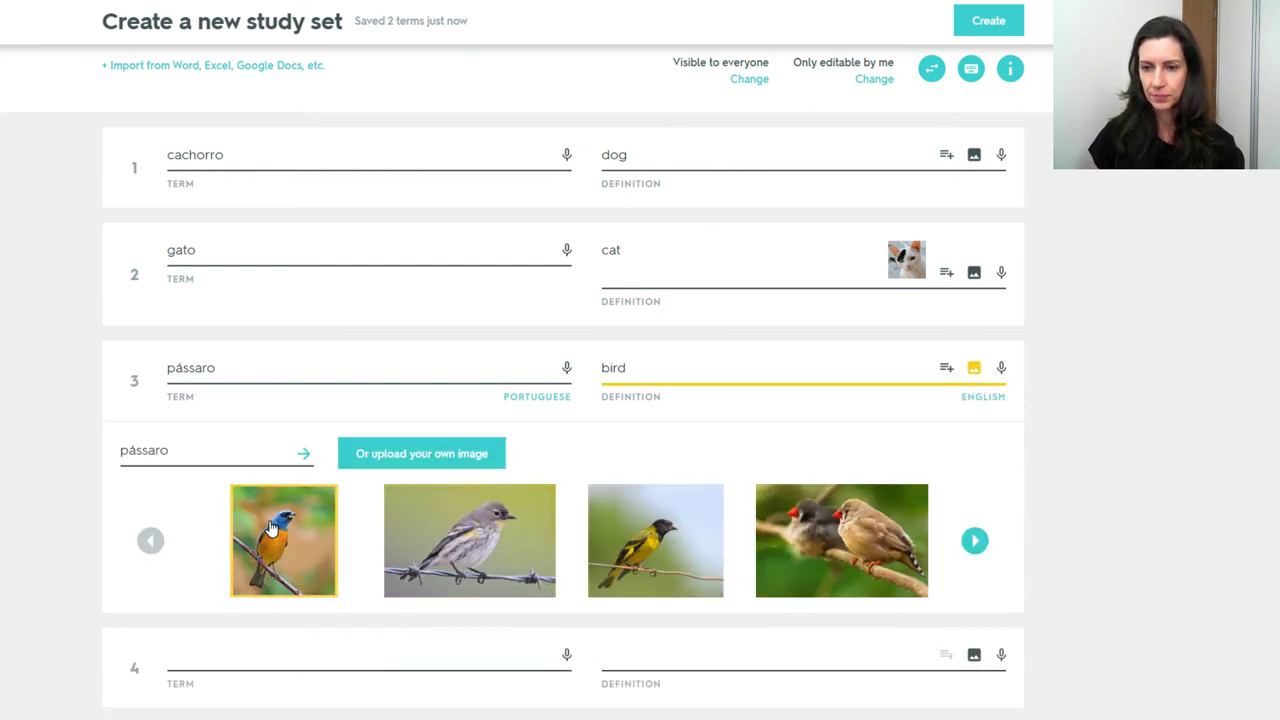
click(270, 530)
Step: Add the first suggested dog image to the "cachorro" card
scroll(1008, 171, up, 1)
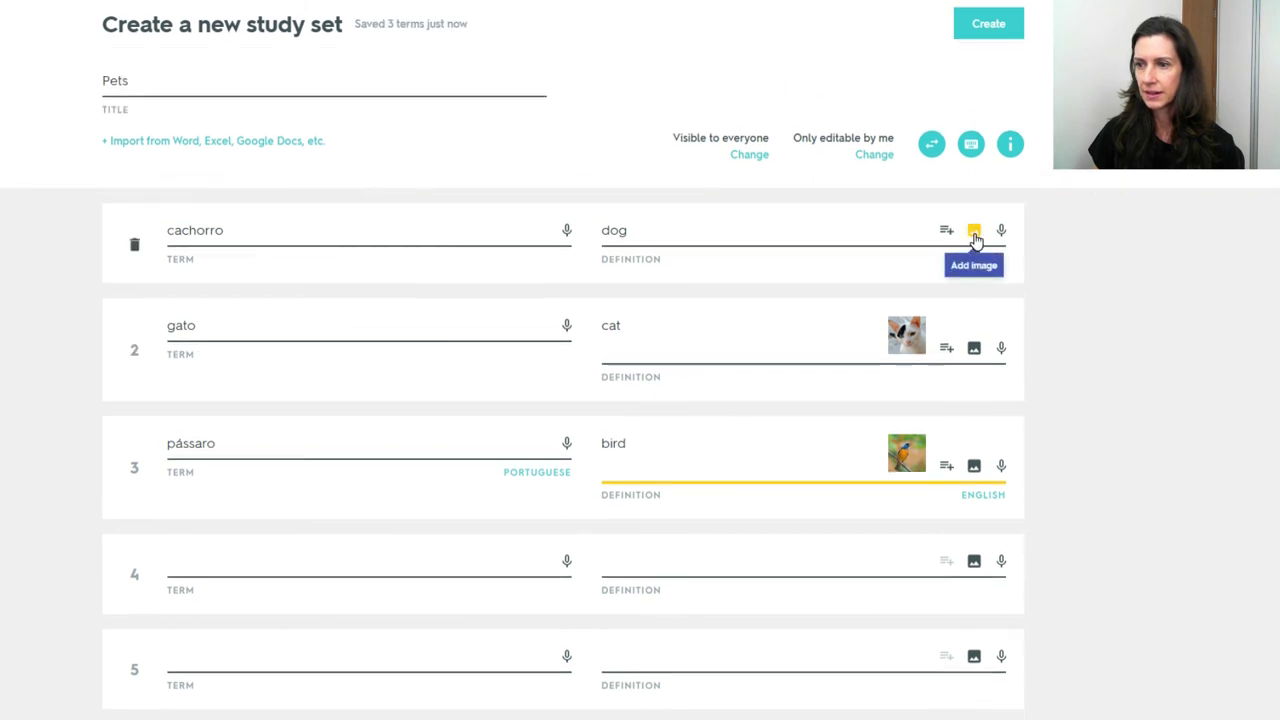
click(975, 238)
click(330, 413)
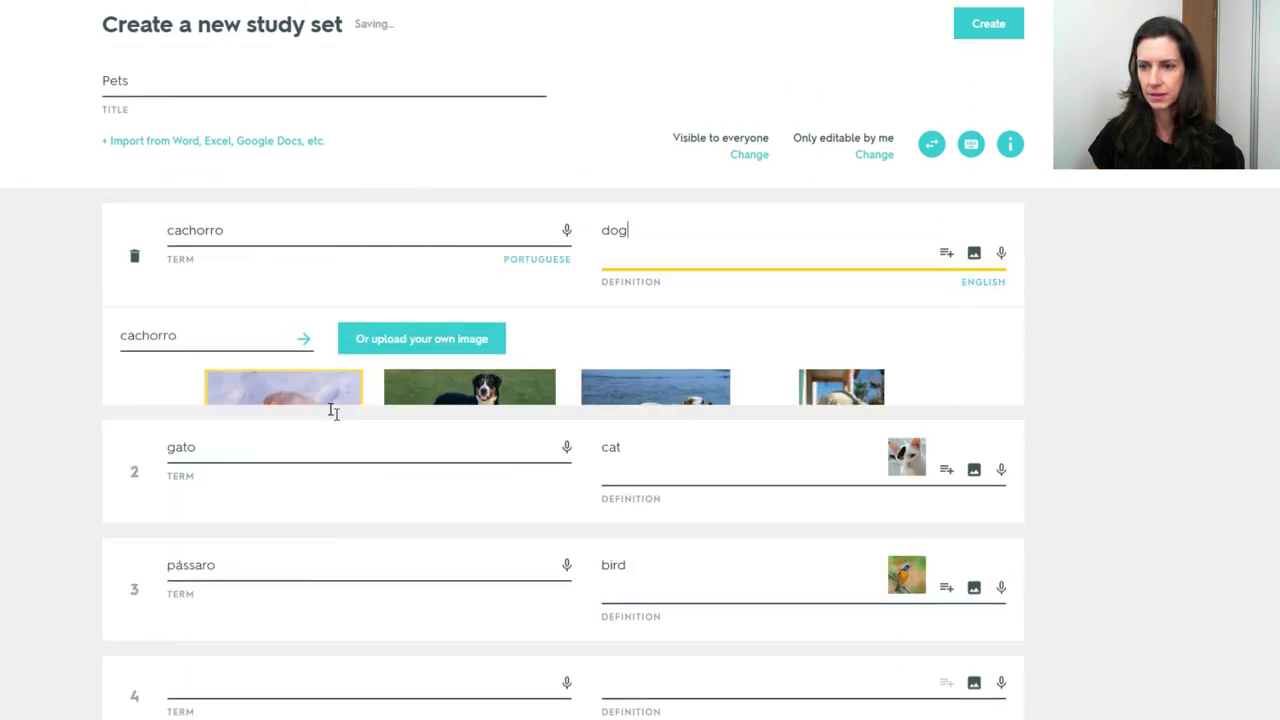
Step: Fill the fourth card with the term "coelho", the definition "rabbit" and the third suggested rabbit image
scroll(380, 429, down, 2)
click(203, 433)
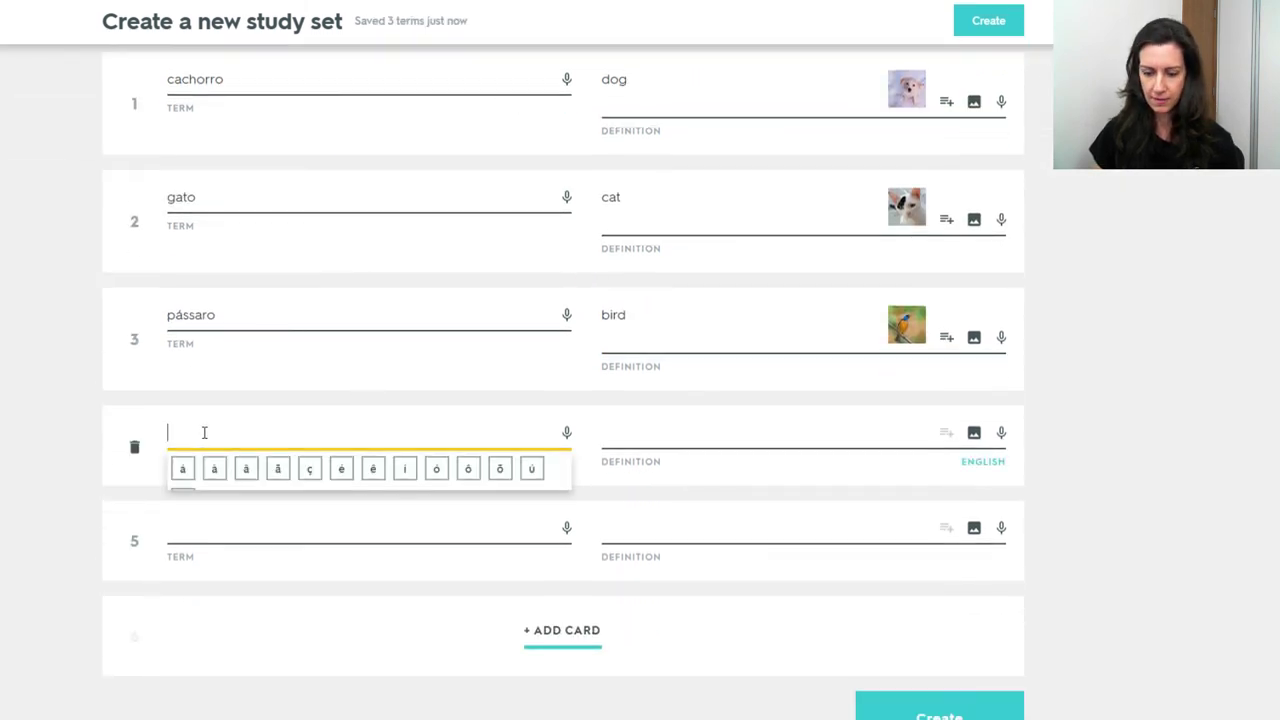
text(coelho)
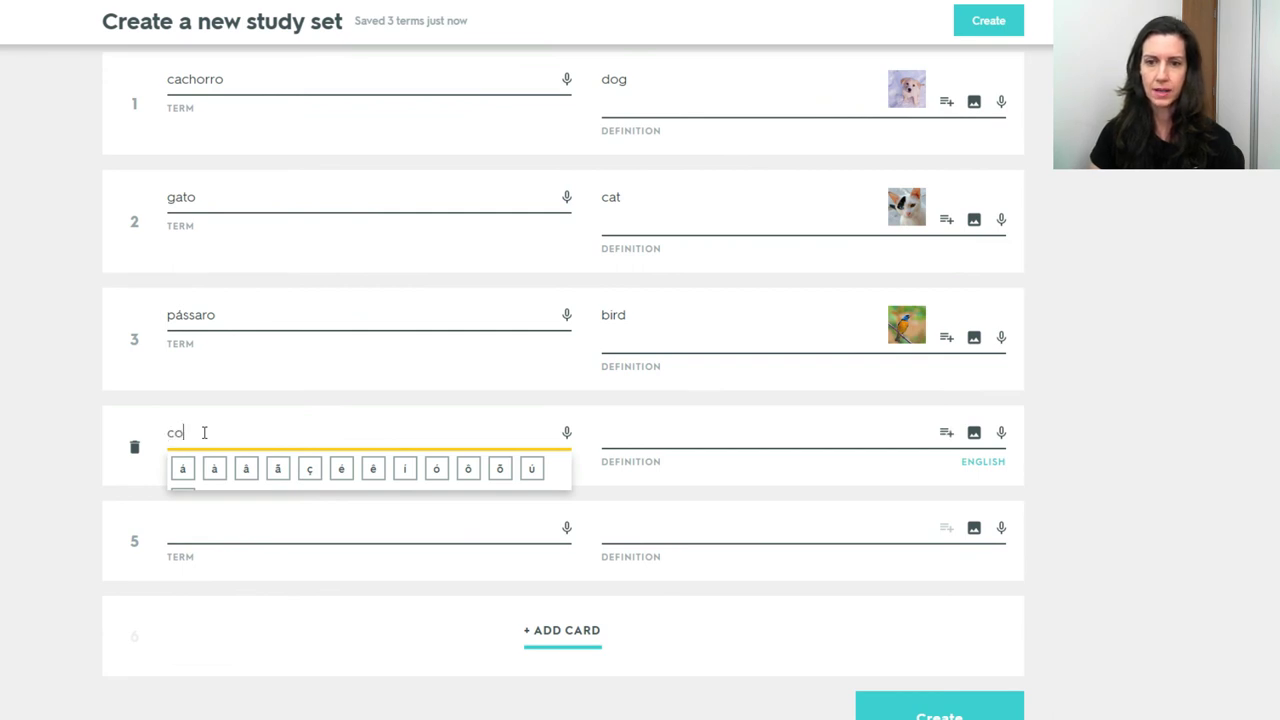
click(660, 439)
text(rabbit)
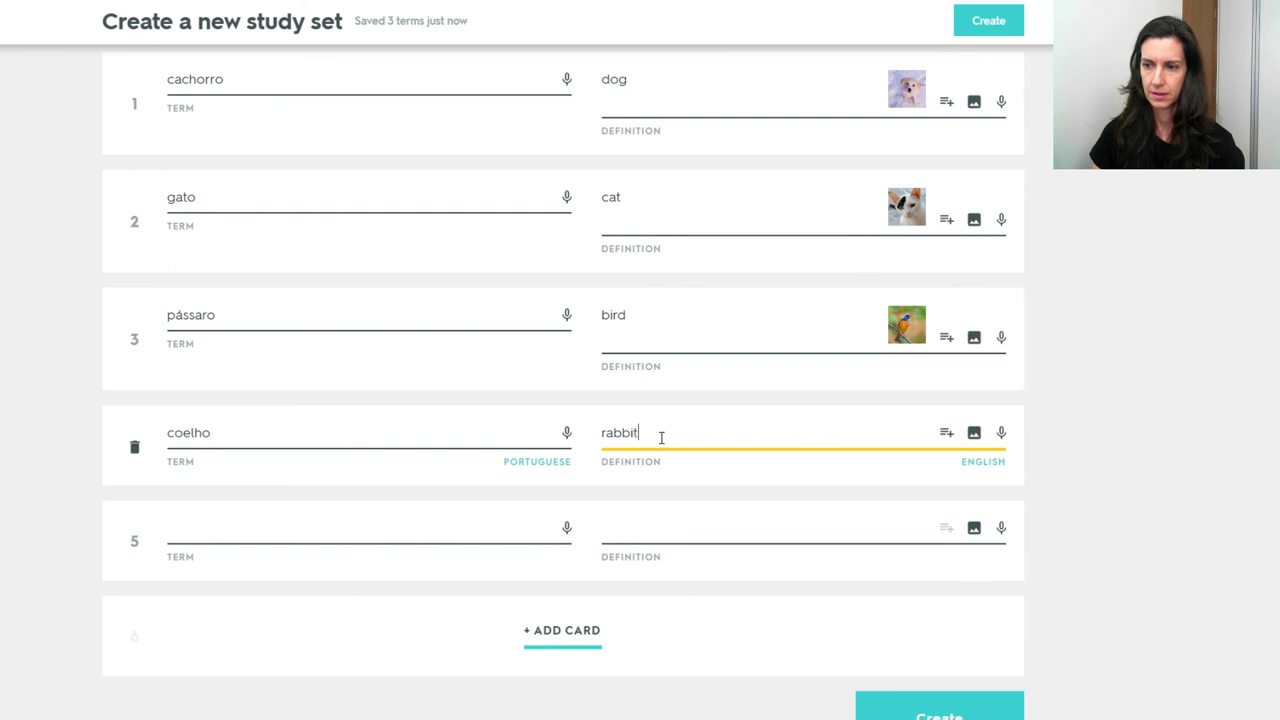
click(946, 432)
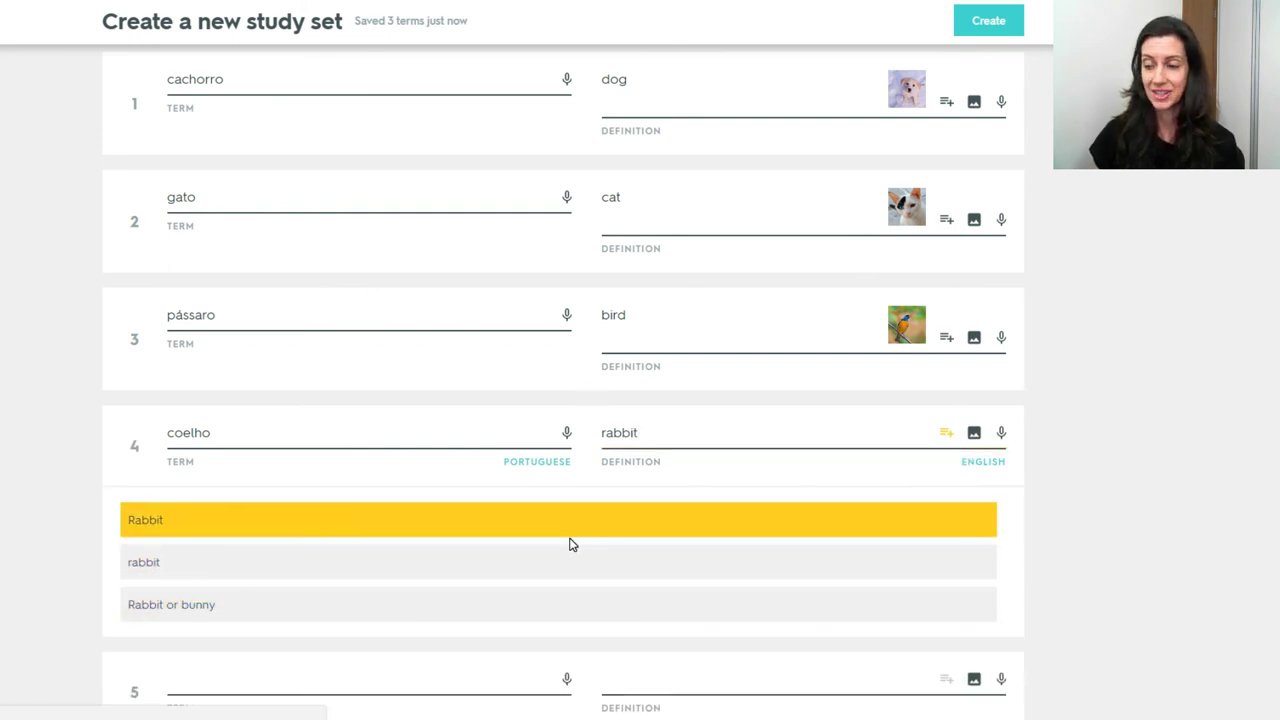
click(974, 432)
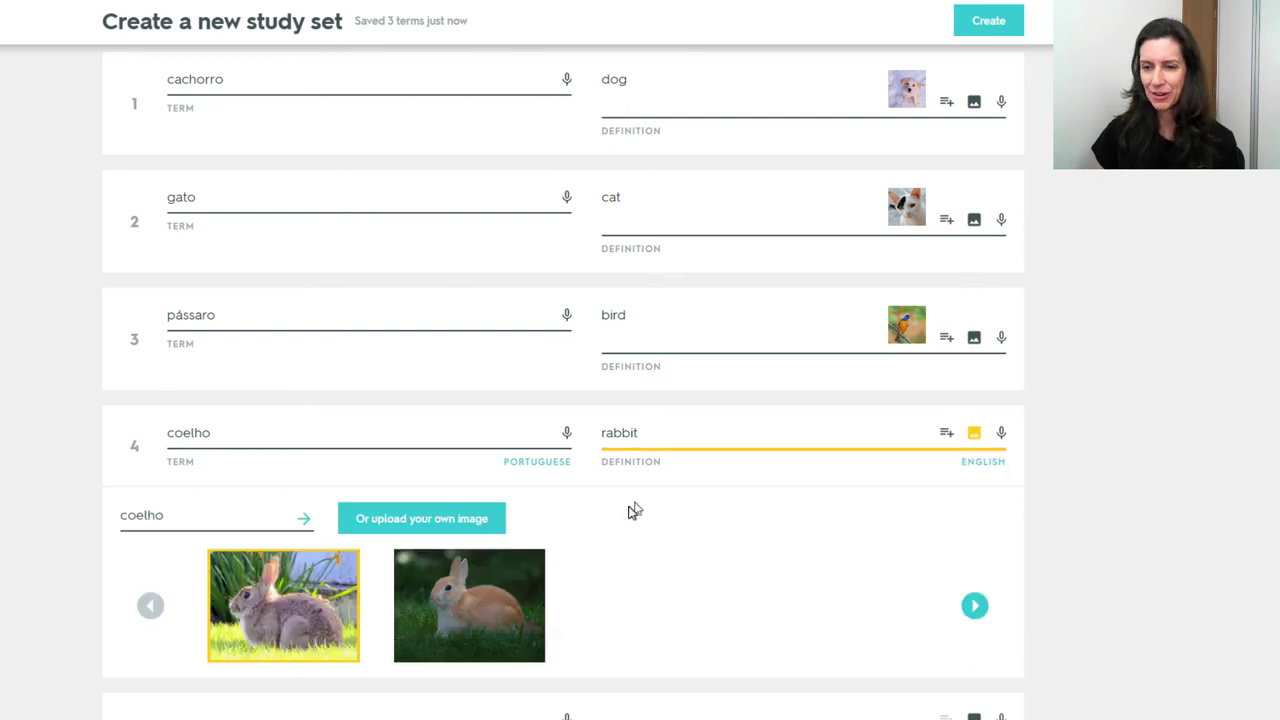
click(630, 606)
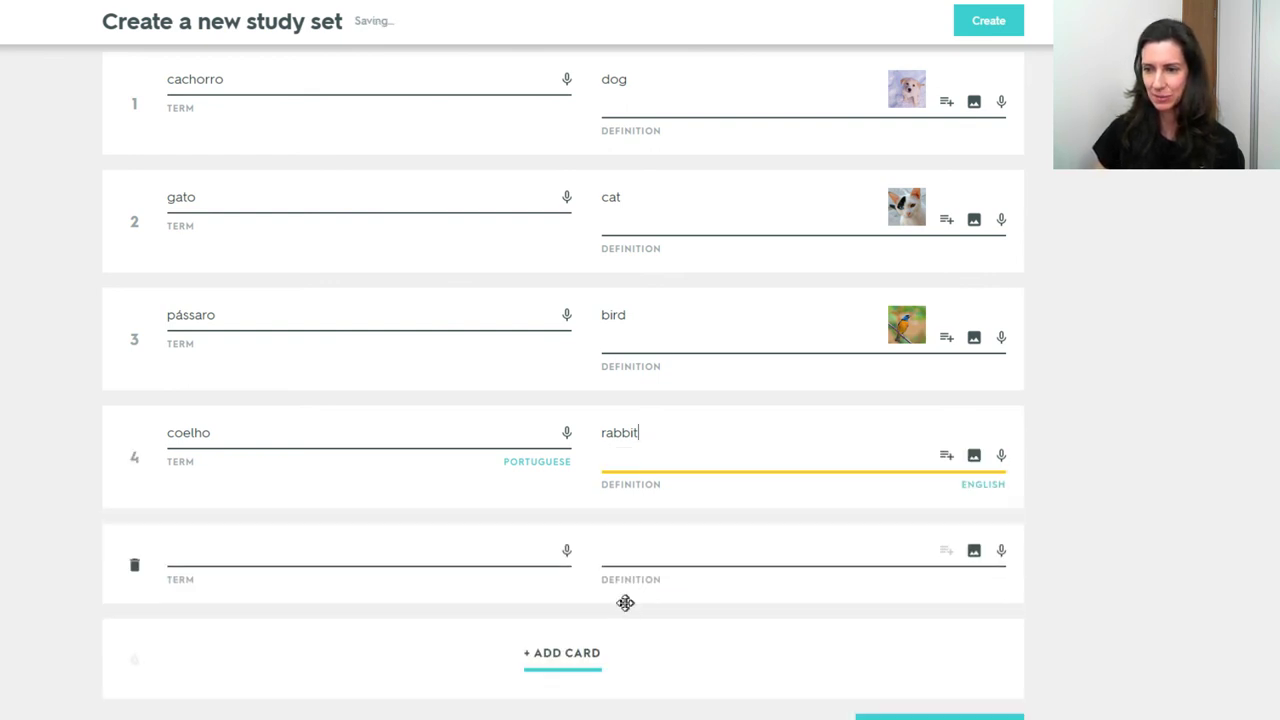
Step: Create the Pets study set and look through the cards on its page
scroll(415, 434, down, 2)
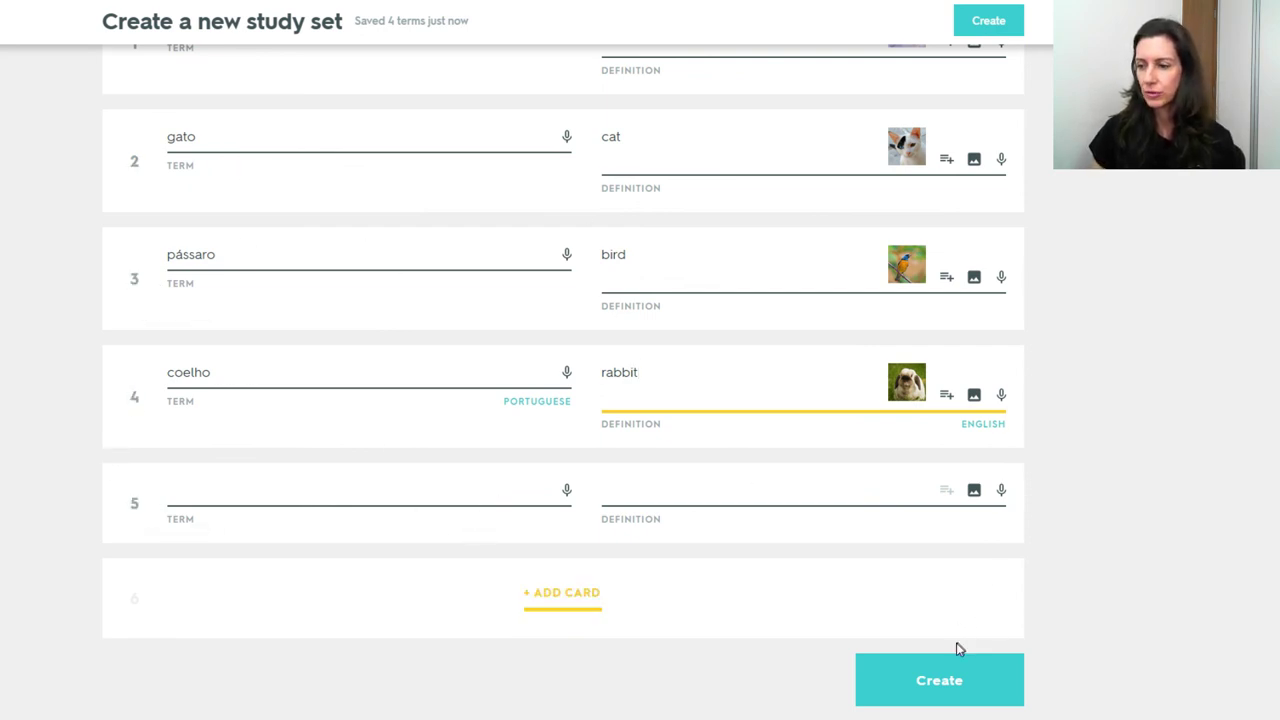
click(953, 684)
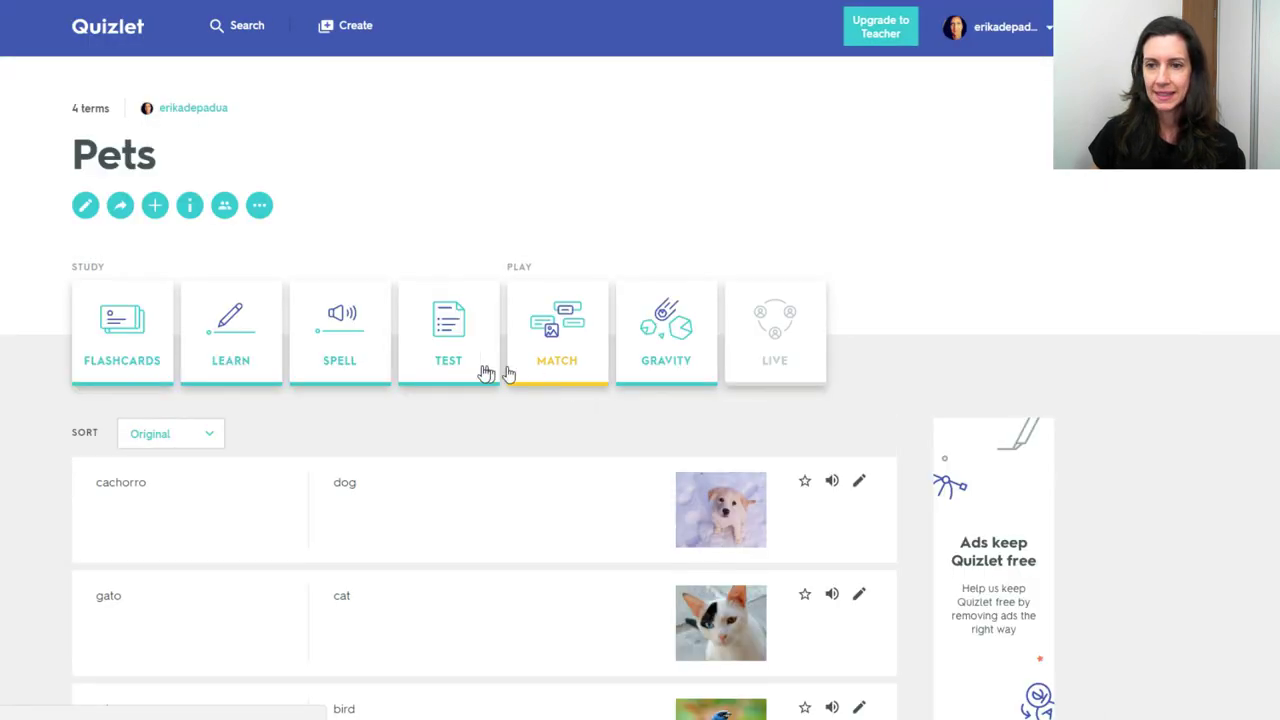
scroll(391, 431, down, 4)
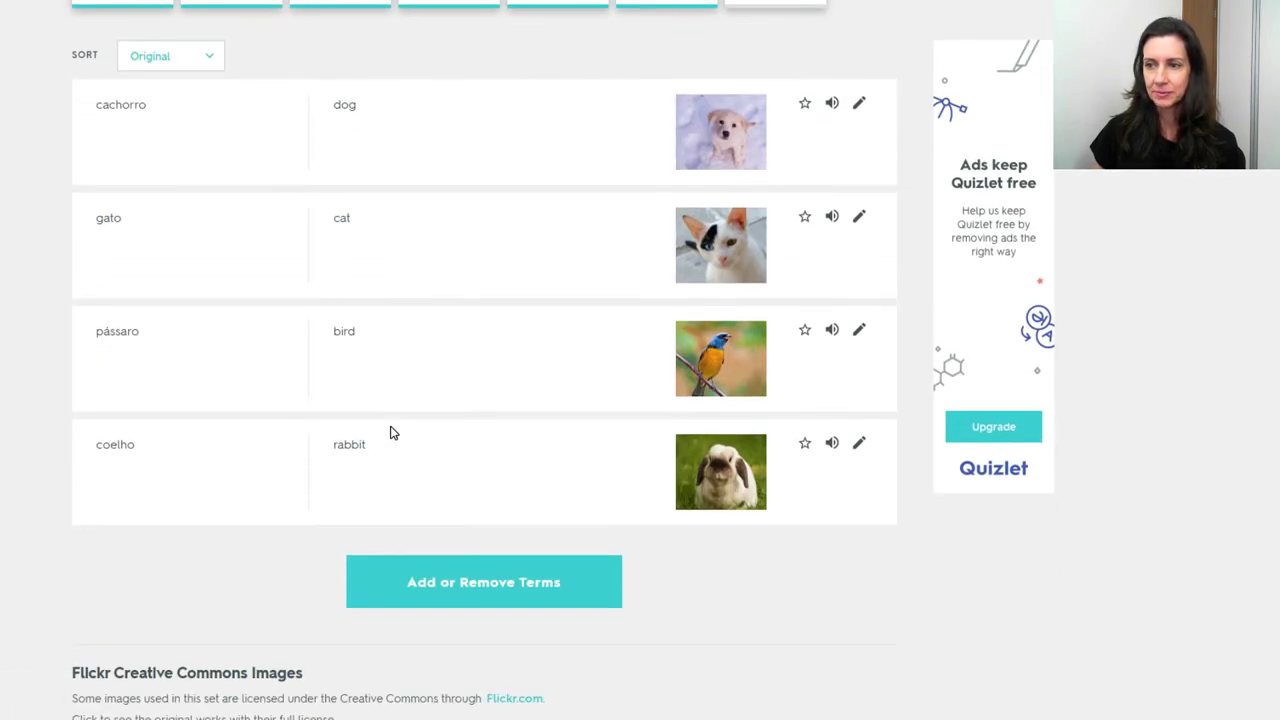
scroll(436, 564, down, 1)
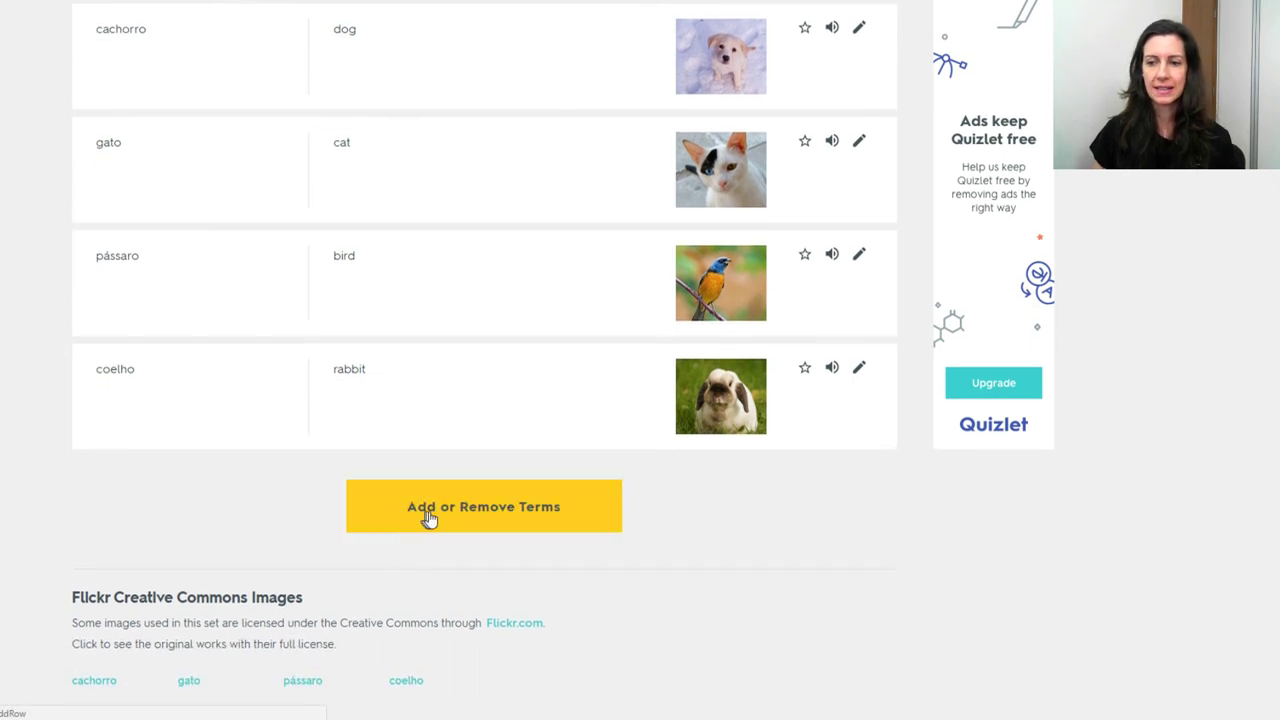
scroll(513, 520, up, 5)
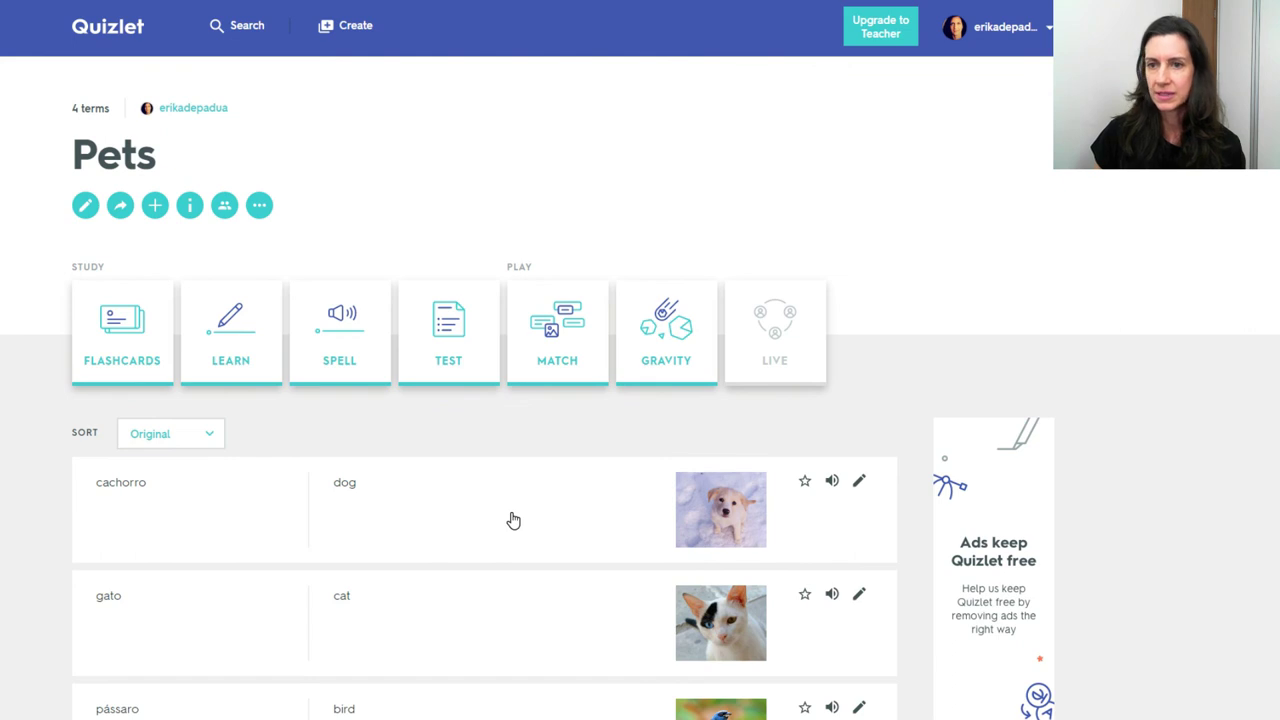
Step: Open the Pets set's Flashcards study mode and flip the dog card to its Portuguese side
scroll(222, 476, down, 1)
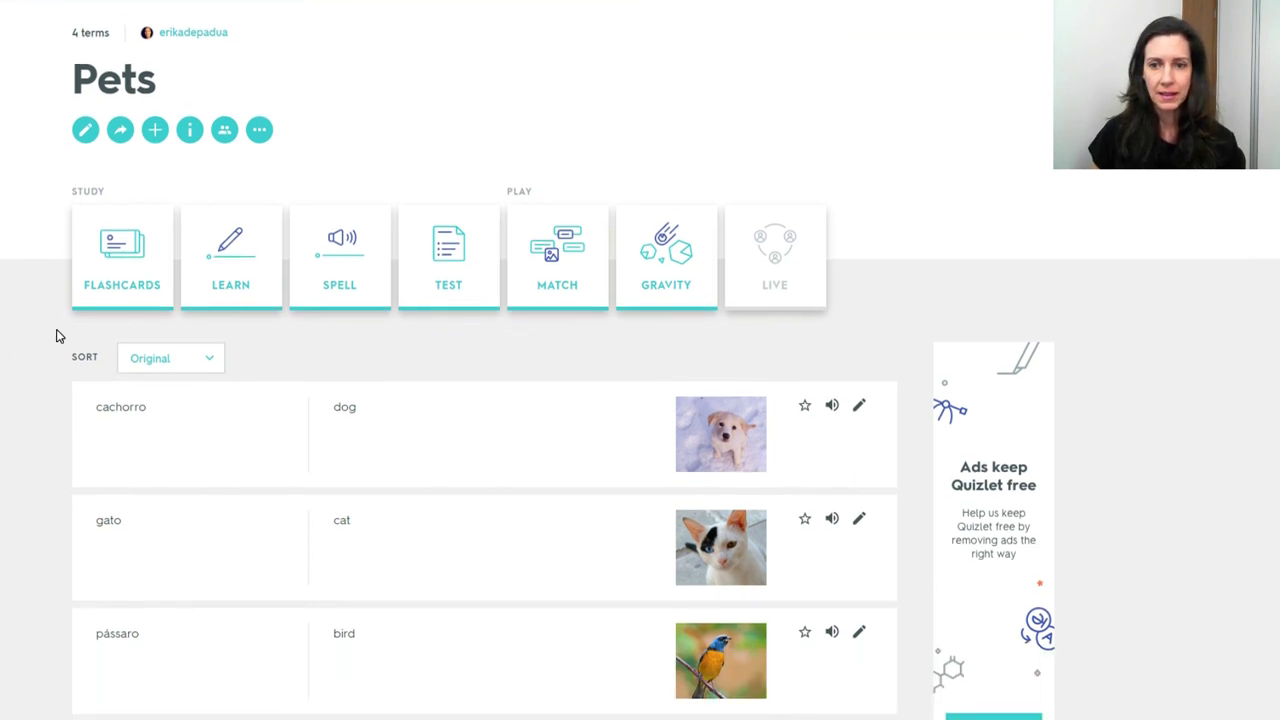
click(115, 285)
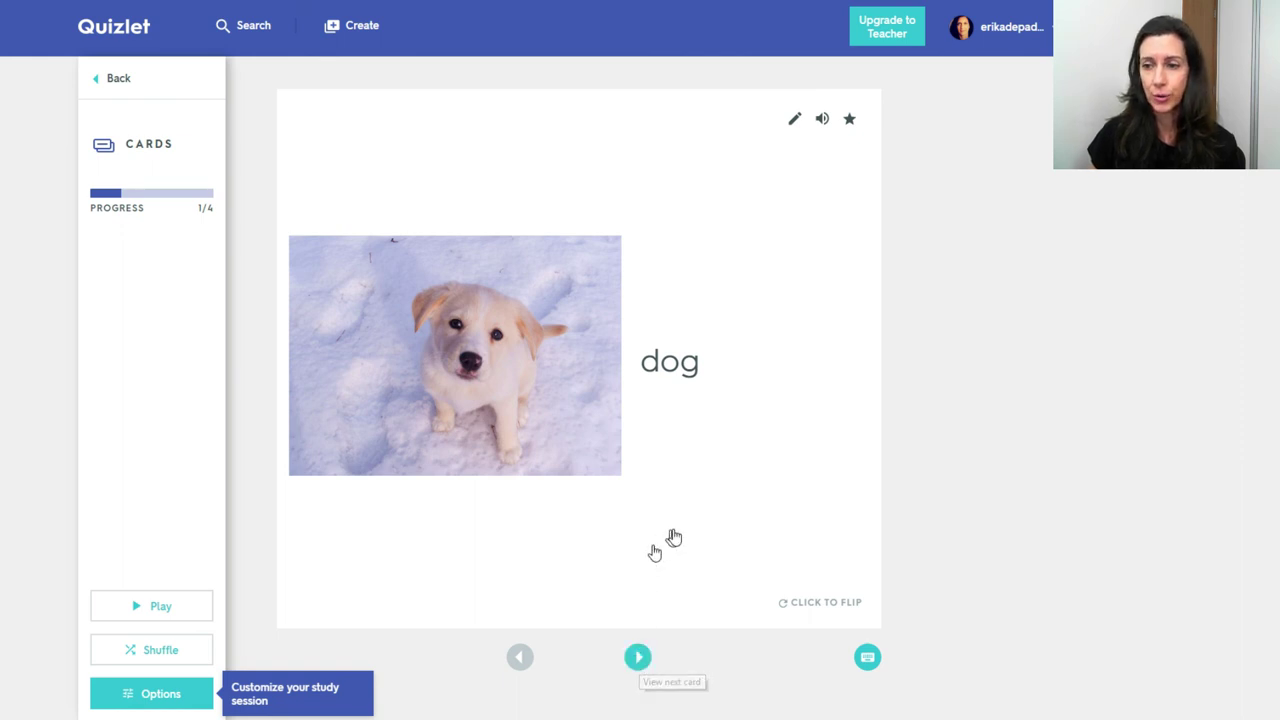
click(757, 497)
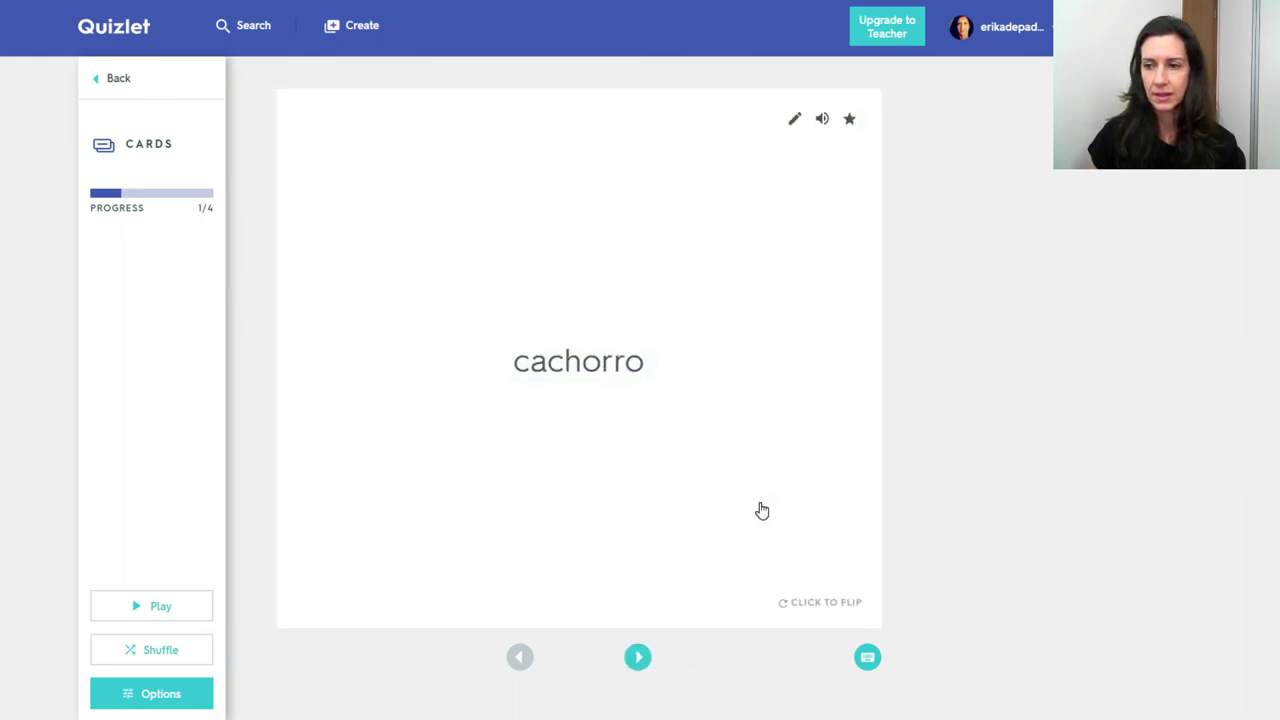
Step: Turn off the Portuguese audio in the flashcards' advanced audio options and close the options
click(155, 697)
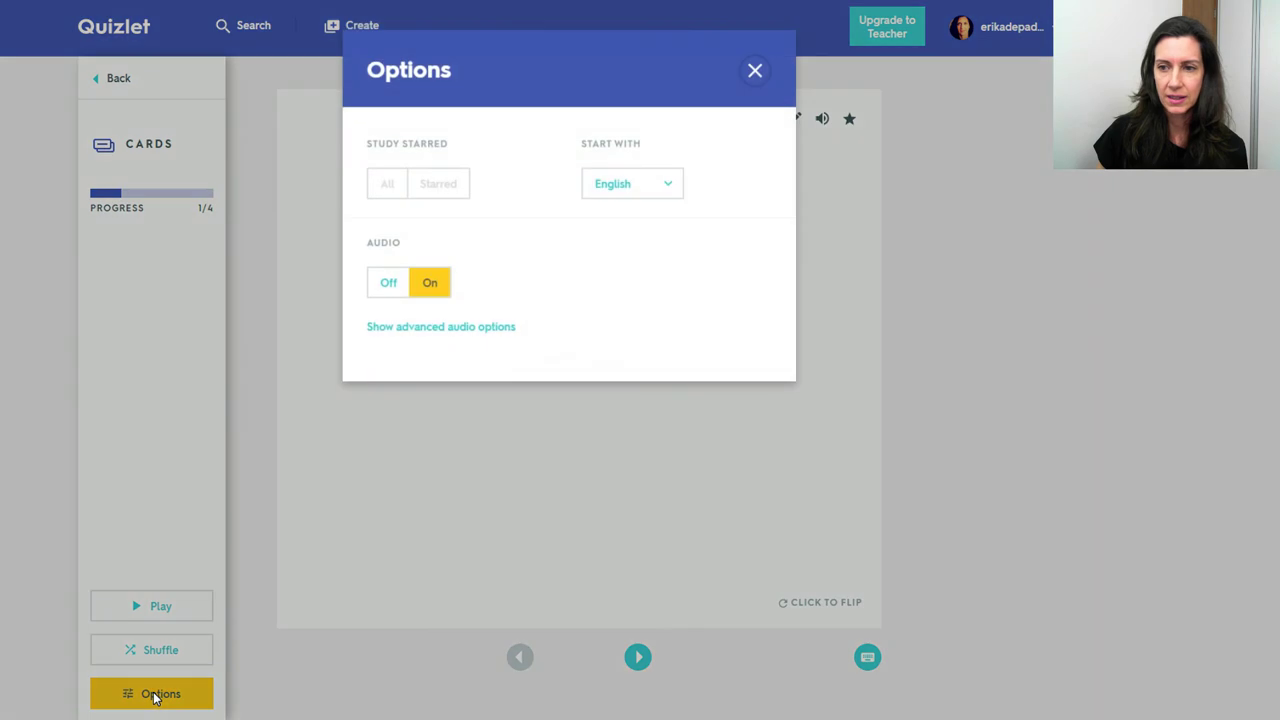
click(425, 330)
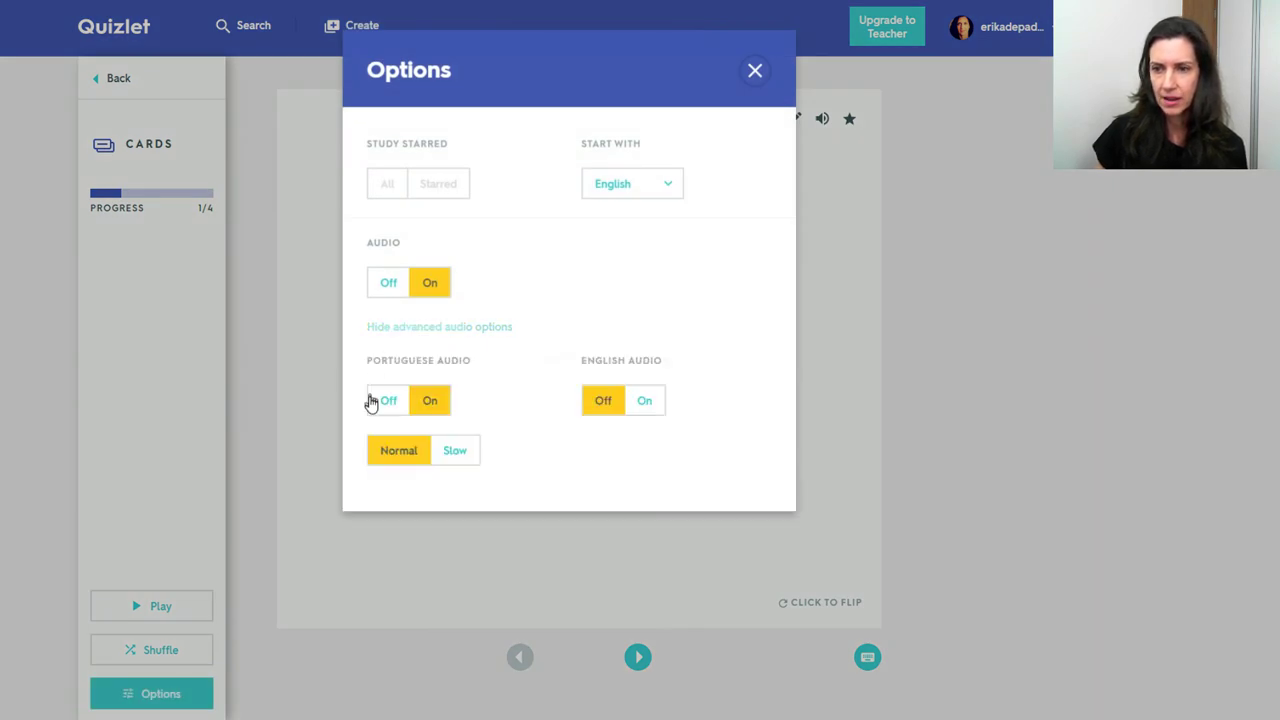
click(386, 402)
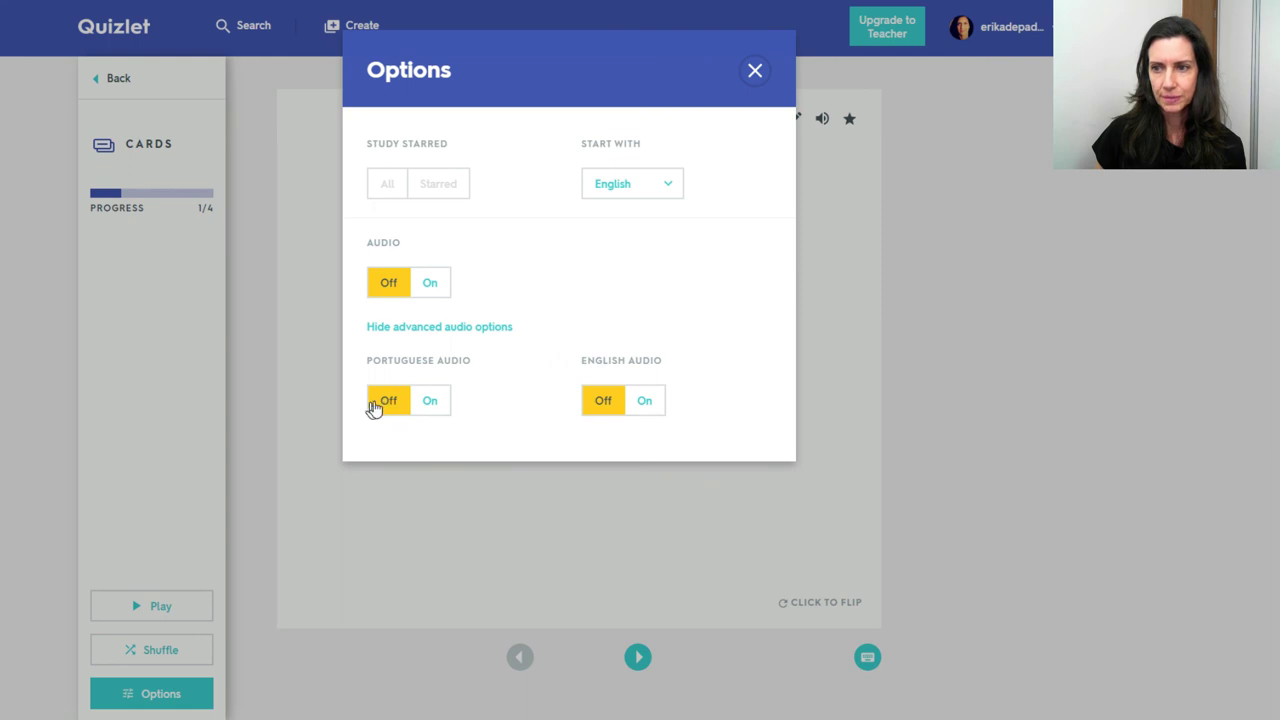
click(755, 72)
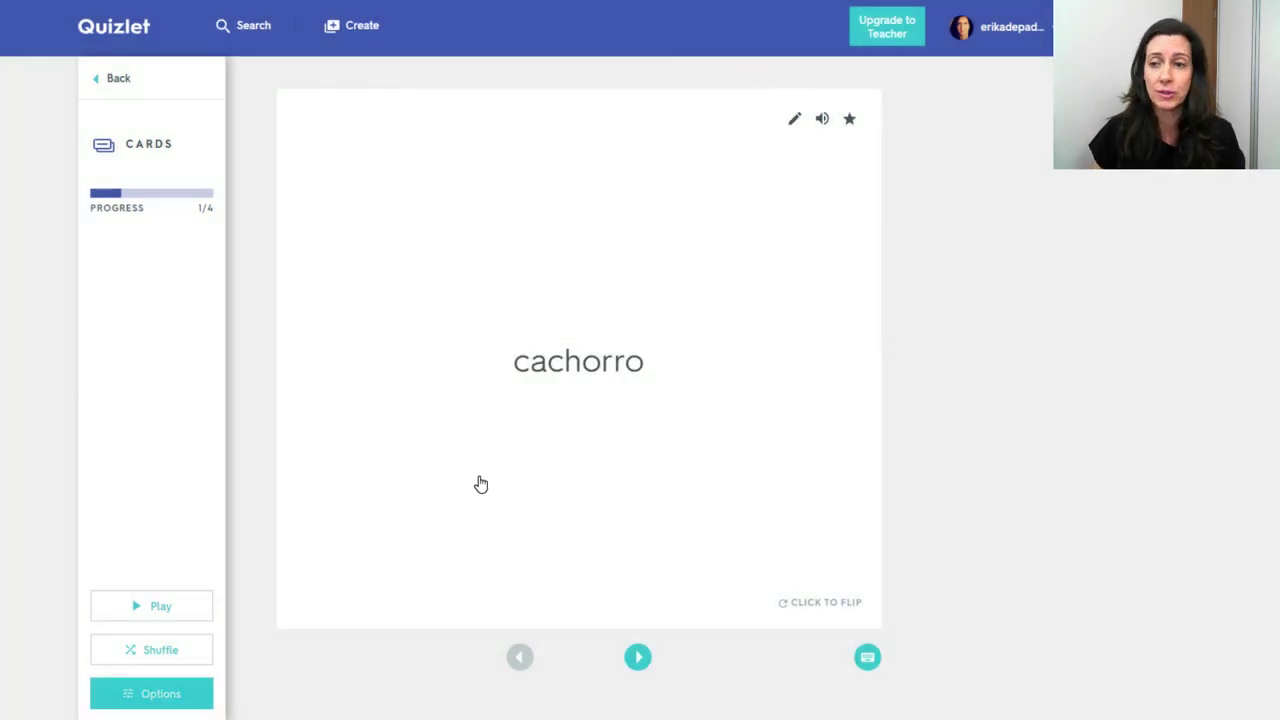
Step: Advance through the remaining Pets flashcards and look over the term list on the set page
click(638, 658)
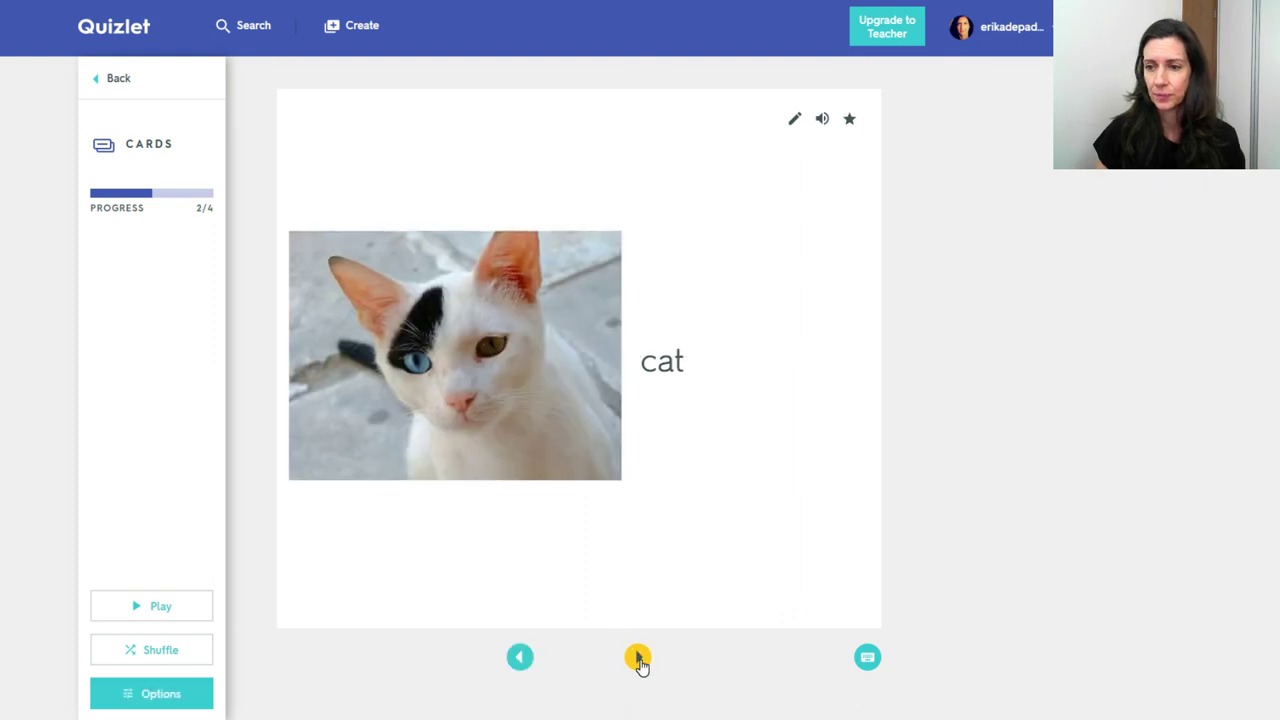
click(638, 658)
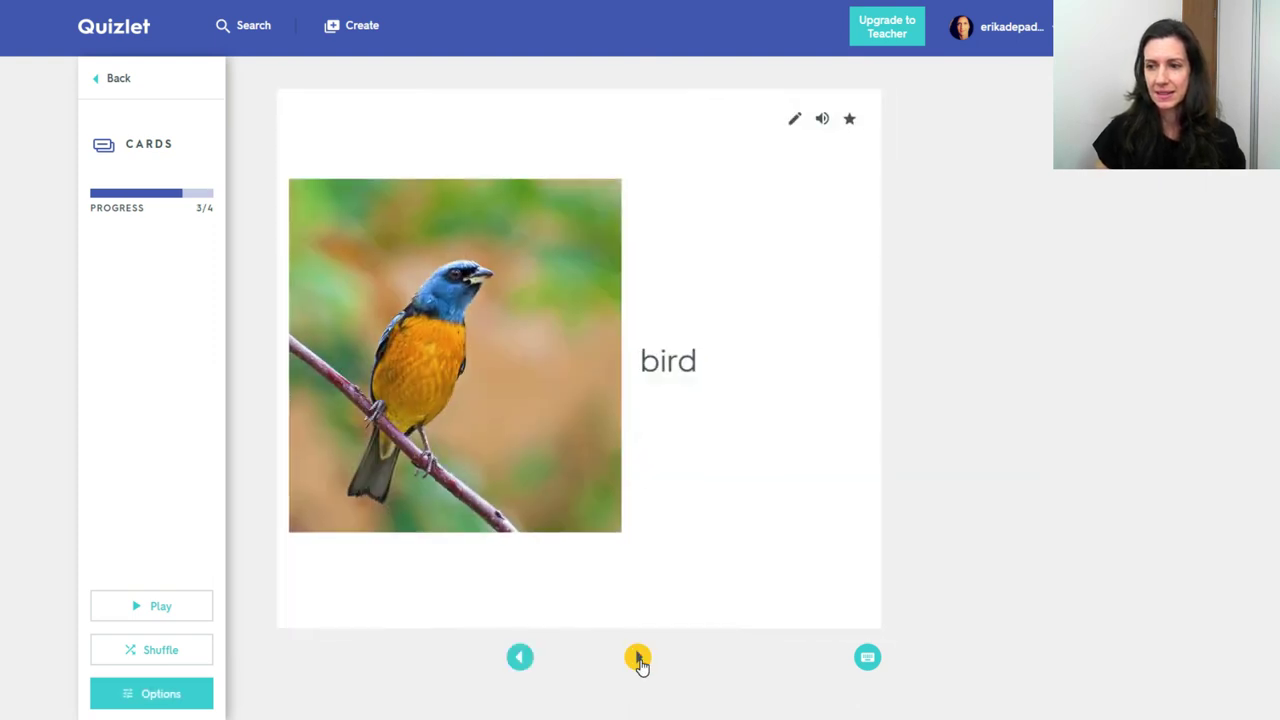
click(638, 658)
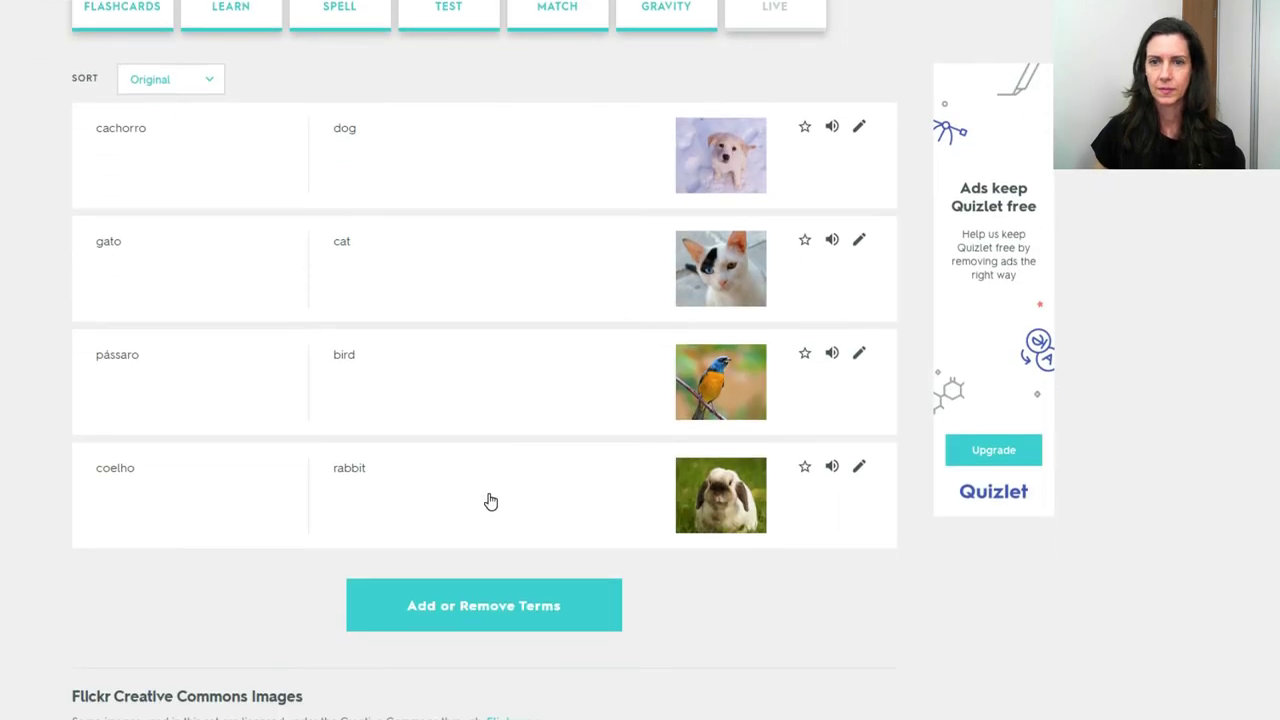
scroll(491, 501, down, 1)
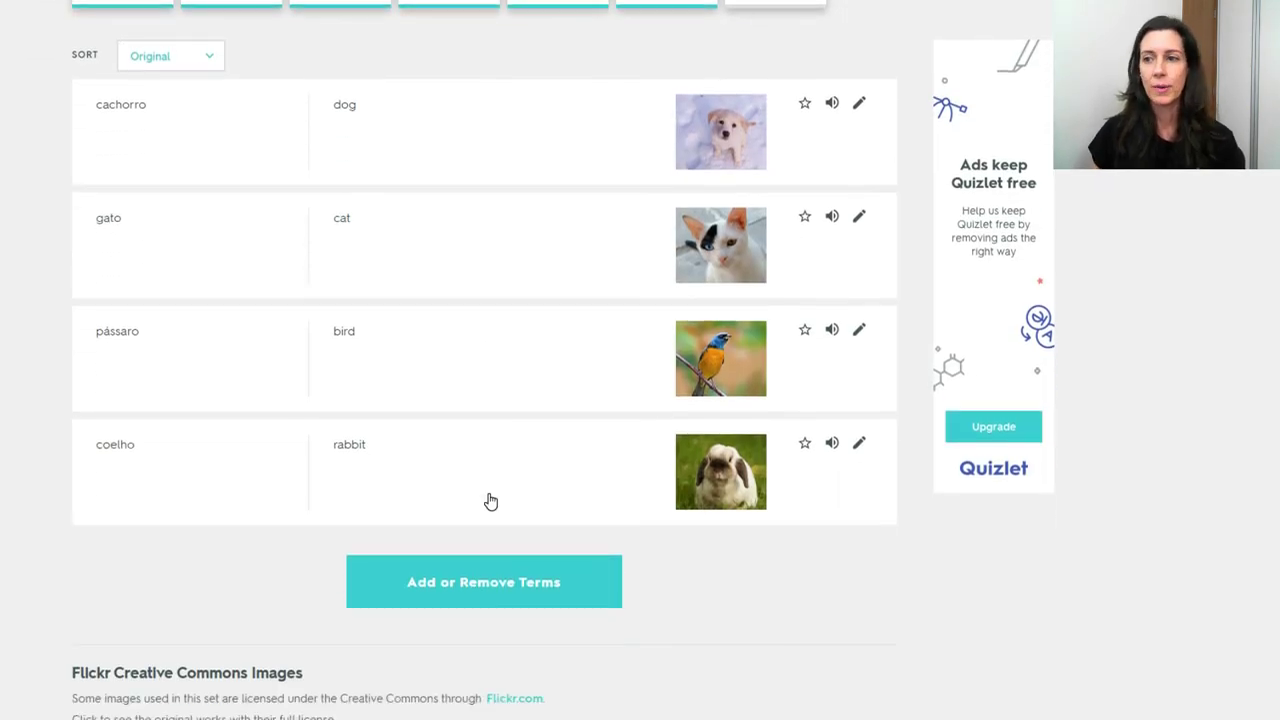
scroll(491, 501, up, 3)
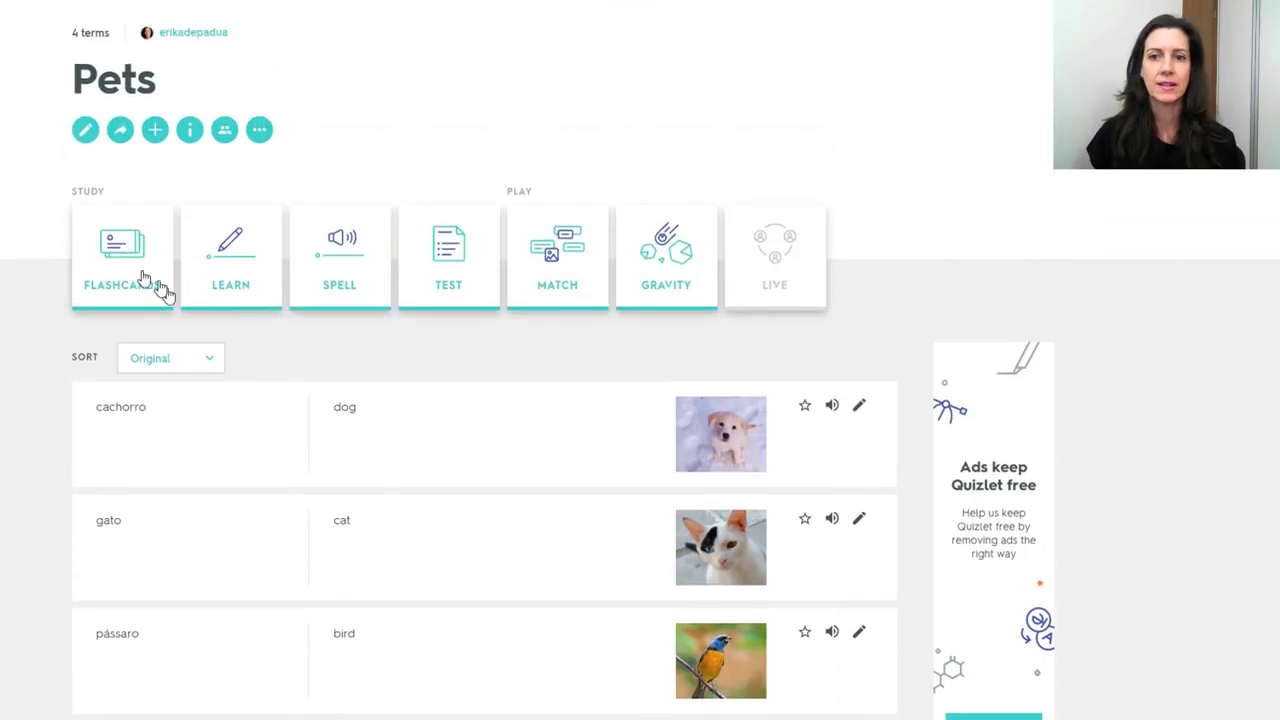